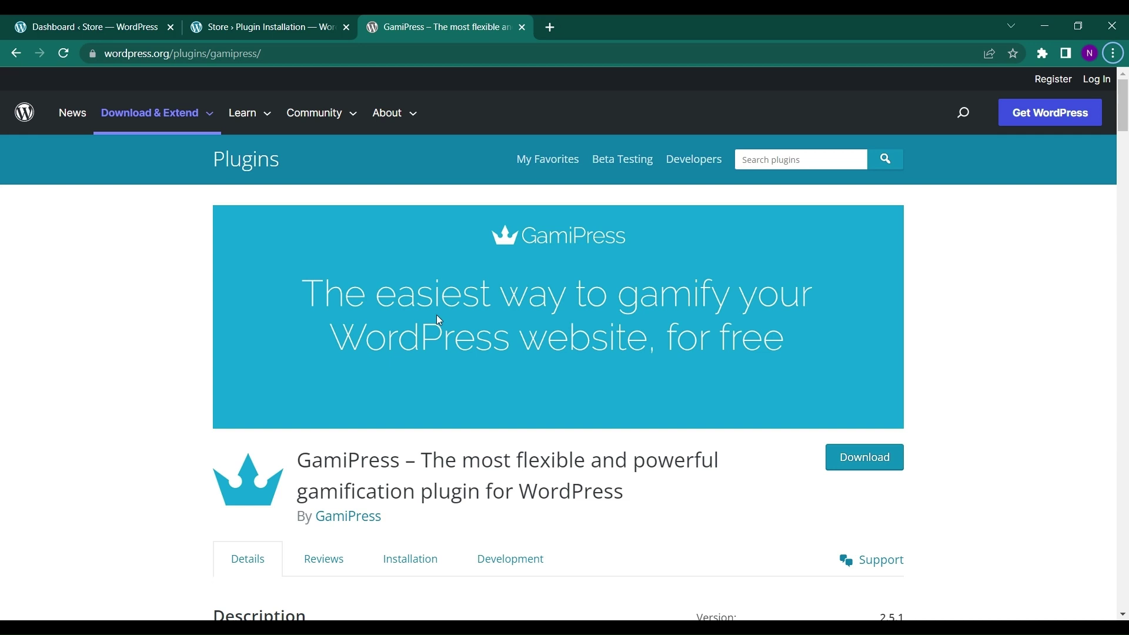
# Scroll through the GamiPress plugin page to read its description and version details
pyautogui.scroll(-2, 427, 359)
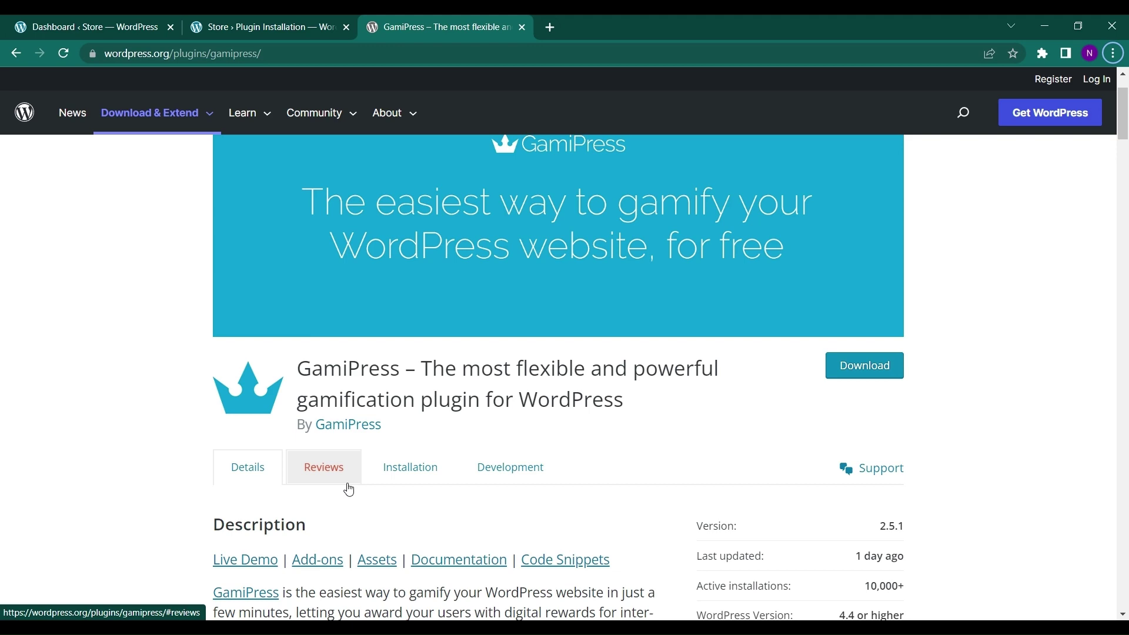
pyautogui.scroll(-3, 349, 490)
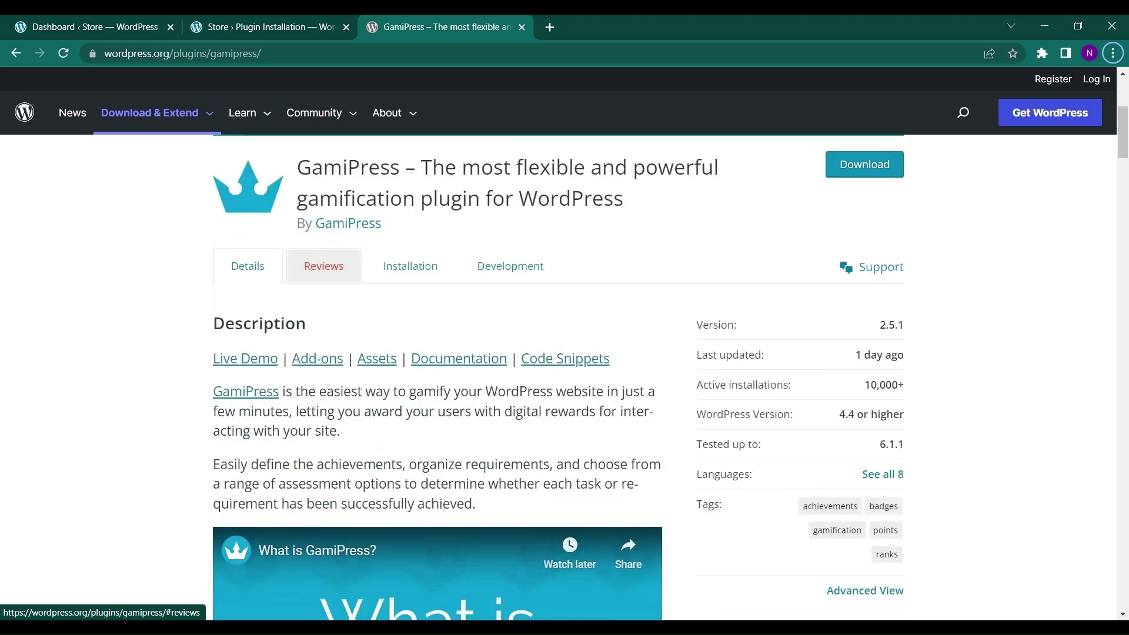
pyautogui.scroll(3, 440, 368)
# Back in the store admin, search Plugins > Add New for GAMIPRESS
pyautogui.click(44, 26)
pyautogui.moveTo(20, 486)
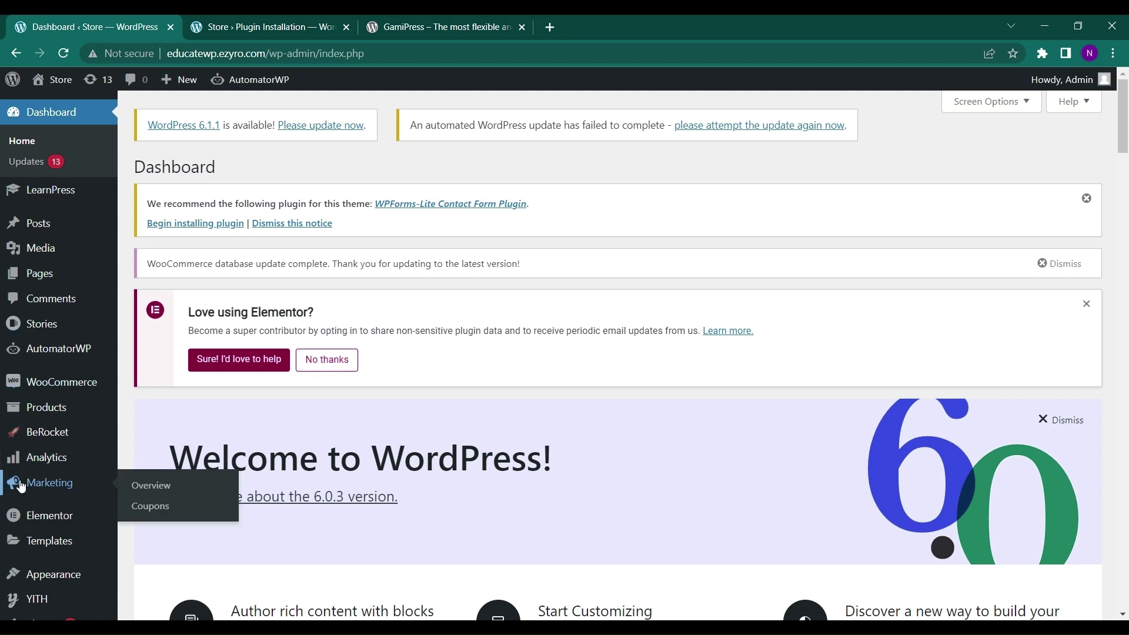
pyautogui.scroll(-5, 20, 486)
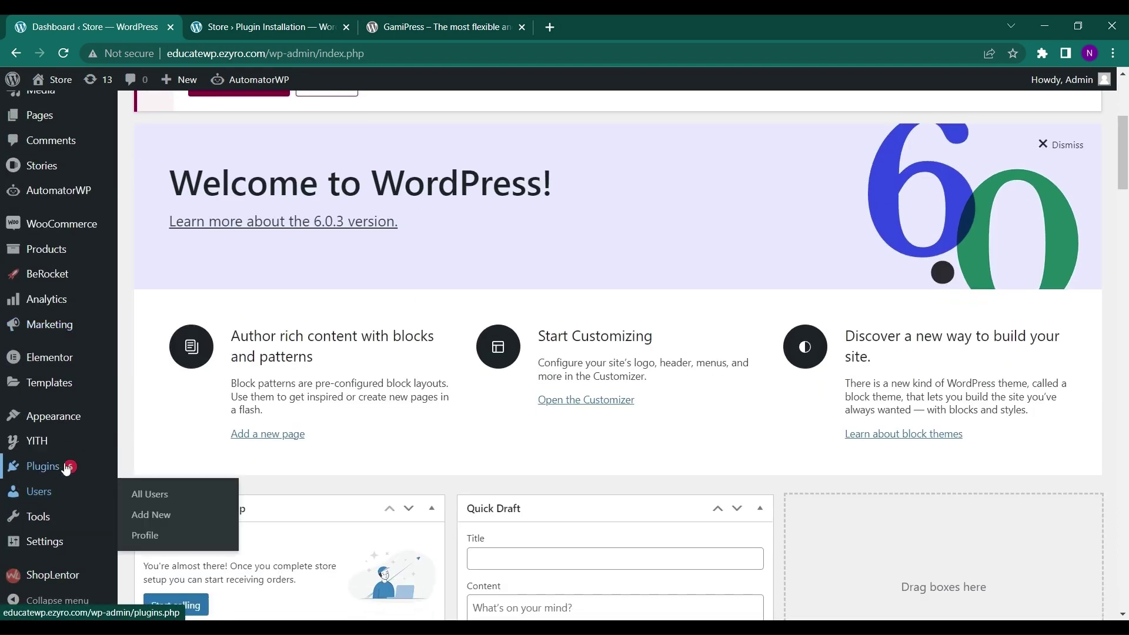
pyautogui.moveTo(66, 469)
pyautogui.click(151, 500)
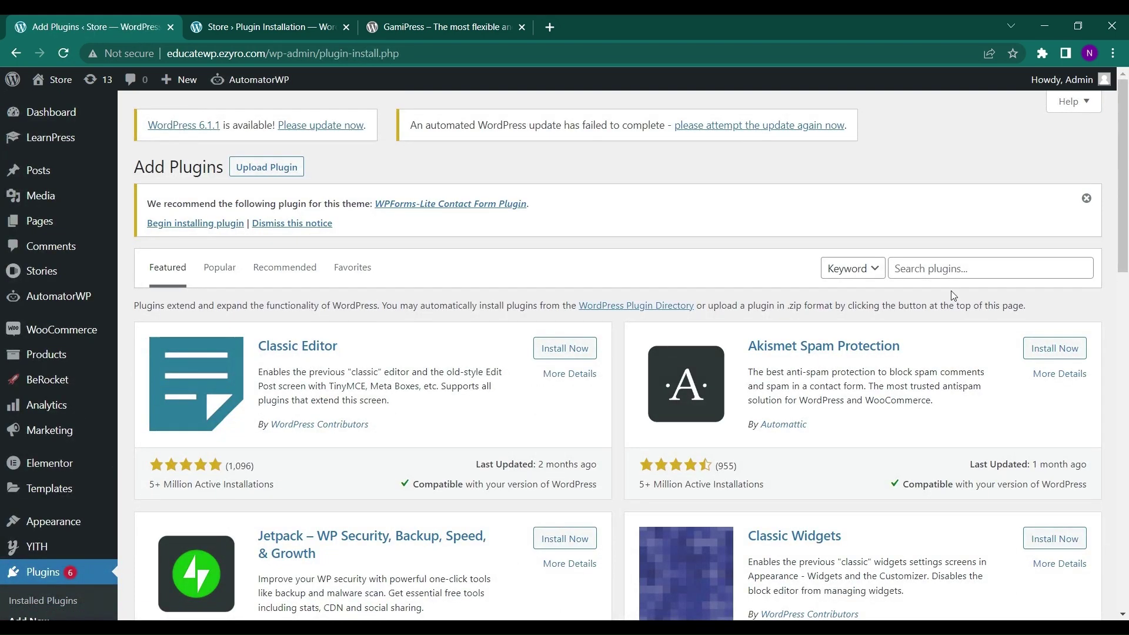
pyautogui.click(950, 273)
pyautogui.write('G')
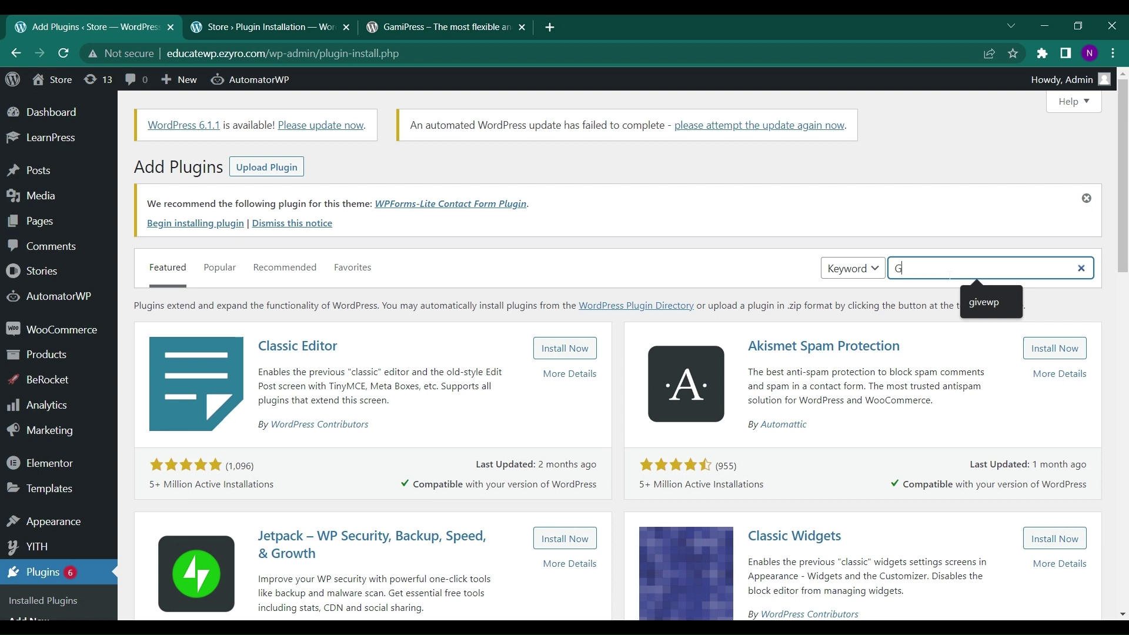
pyautogui.write('AMI')
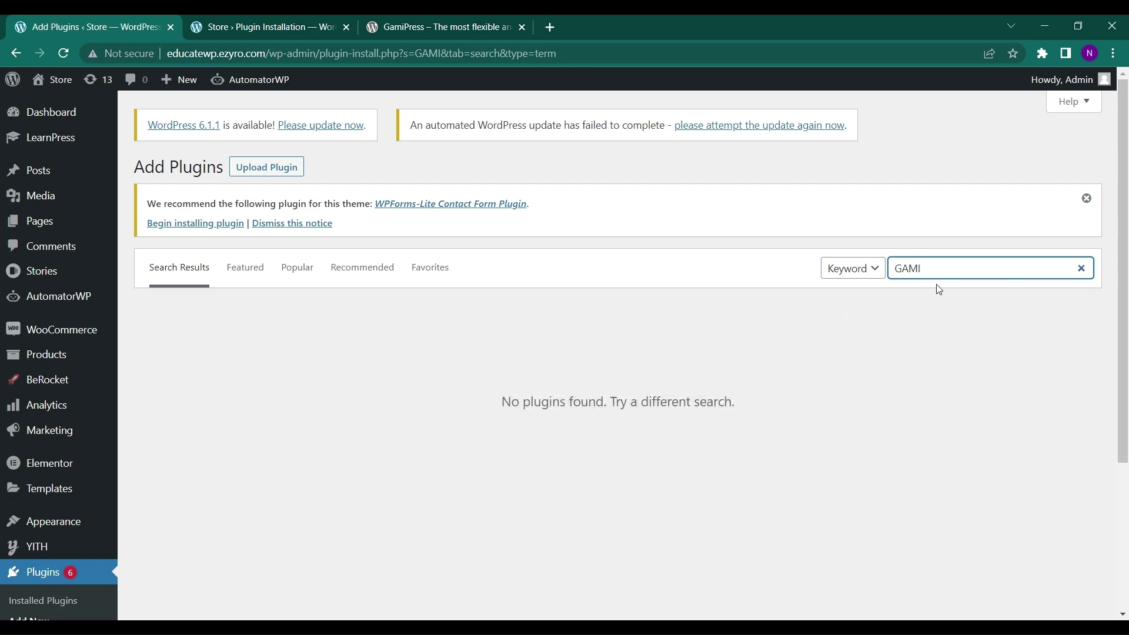
pyautogui.write('PRESS')
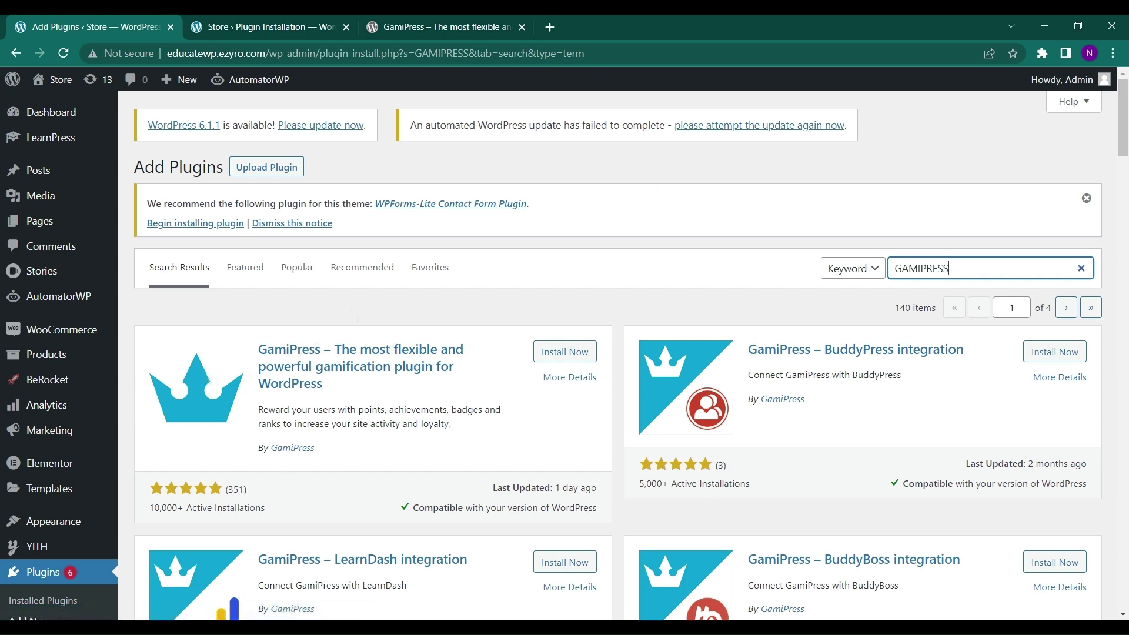
# Install the GamiPress plugin and activate it
pyautogui.click(567, 358)
pyautogui.click(565, 352)
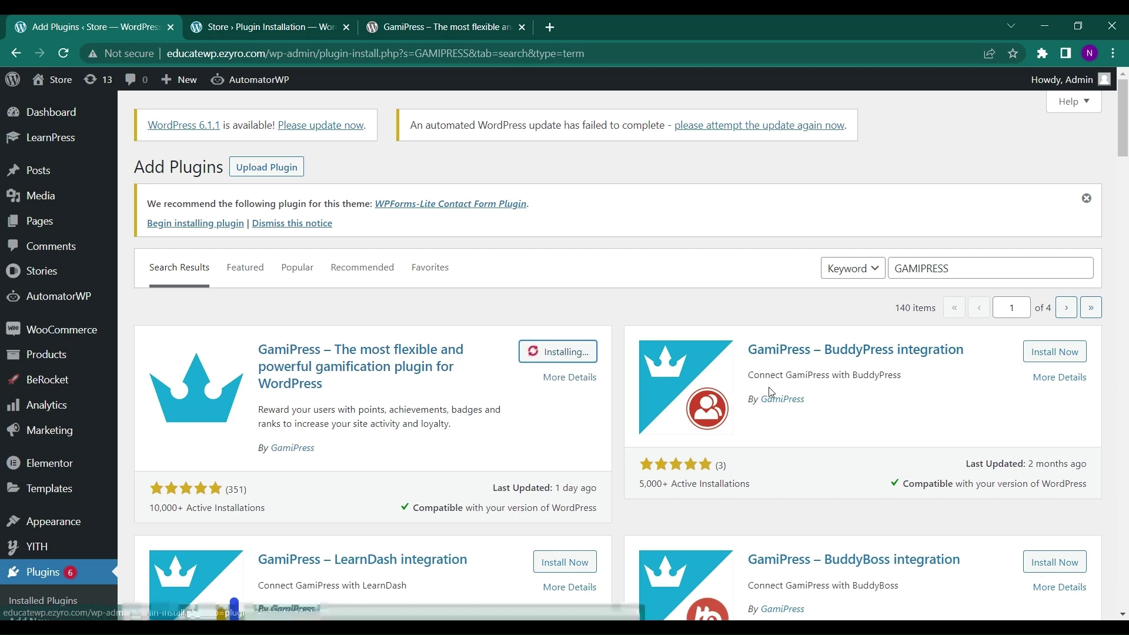
pyautogui.scroll(-2, 768, 387)
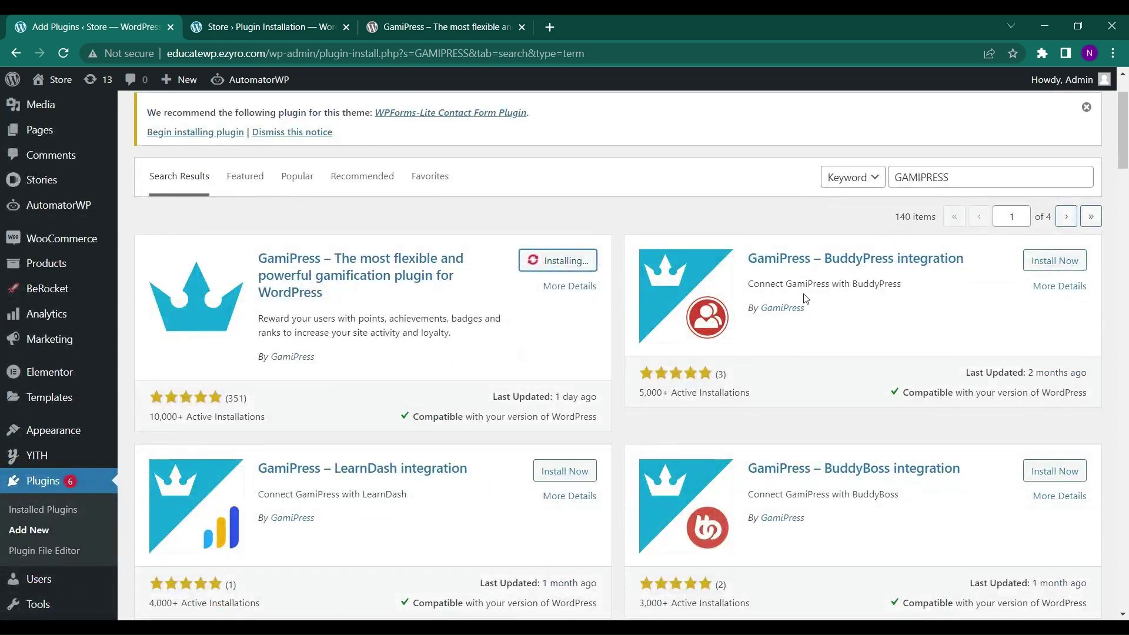
pyautogui.scroll(-2, 740, 315)
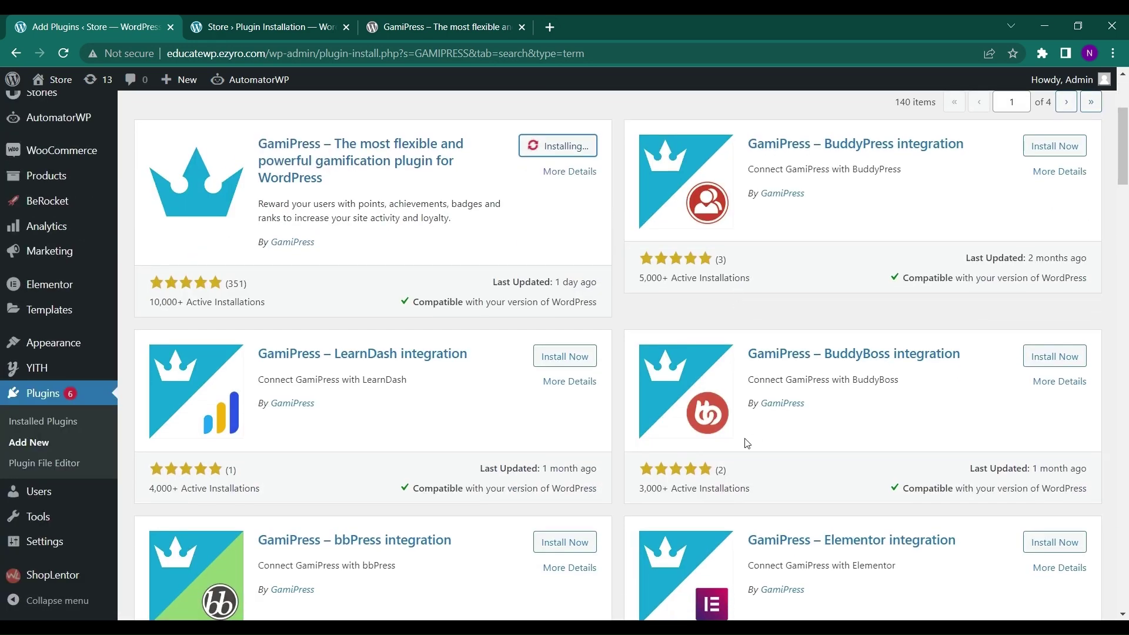
pyautogui.scroll(-3, 339, 367)
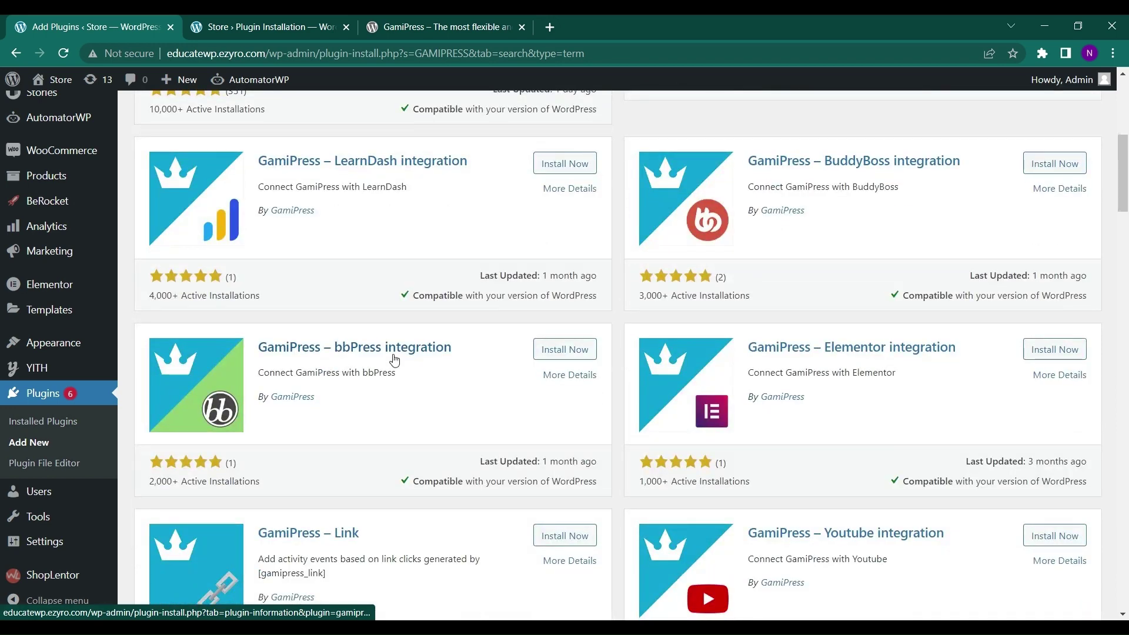
pyautogui.scroll(-2, 677, 433)
pyautogui.scroll(6, 676, 433)
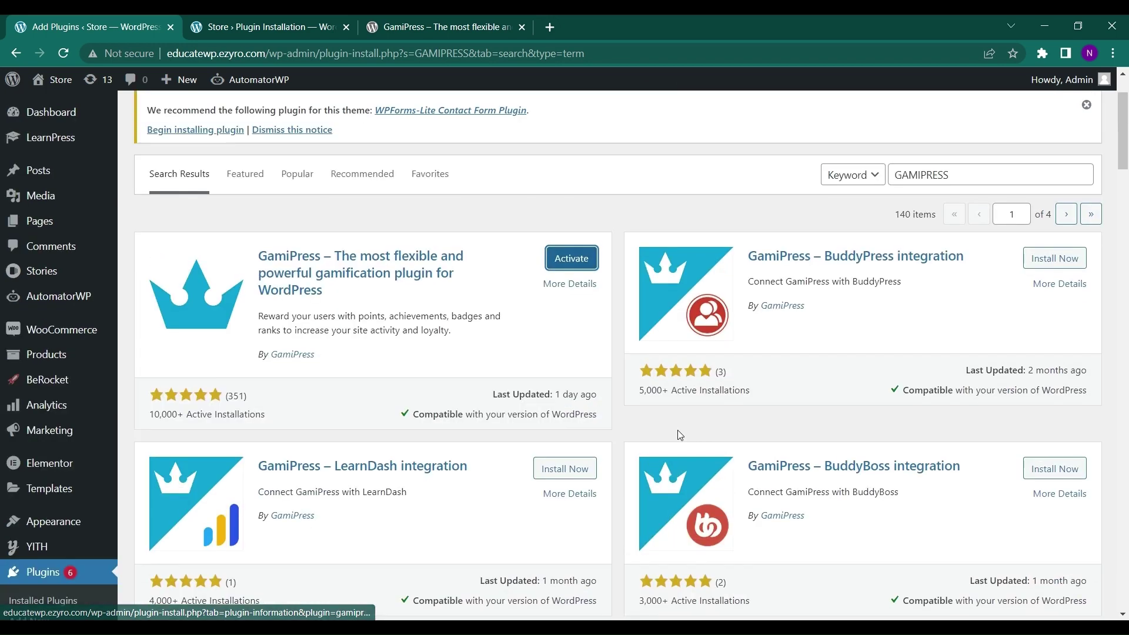
pyautogui.click(572, 259)
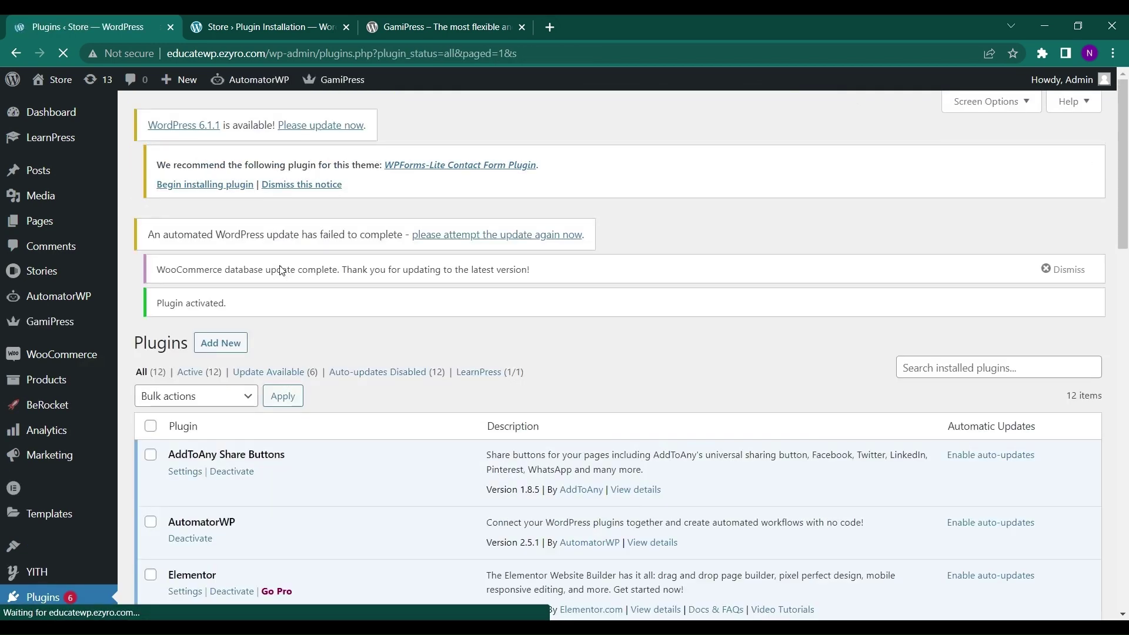
# Open GamiPress > Dashboard and scroll through its tutorial videos, documentation links and shortcode references
pyautogui.scroll(-4, 281, 270)
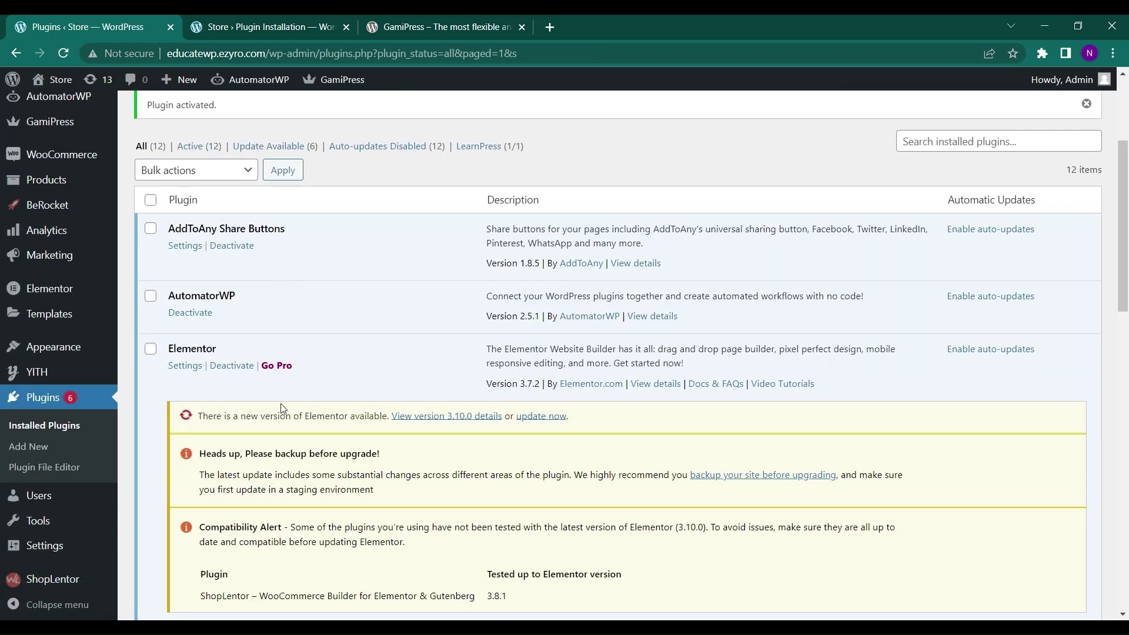
pyautogui.scroll(-4, 282, 407)
pyautogui.scroll(3, 281, 408)
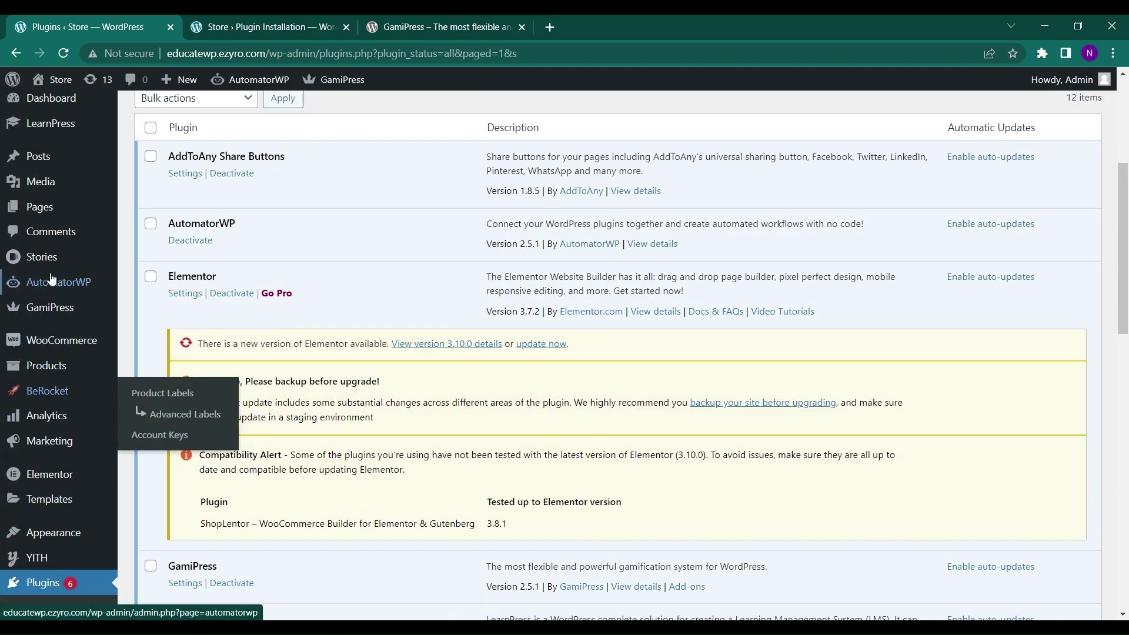
pyautogui.moveTo(45, 315)
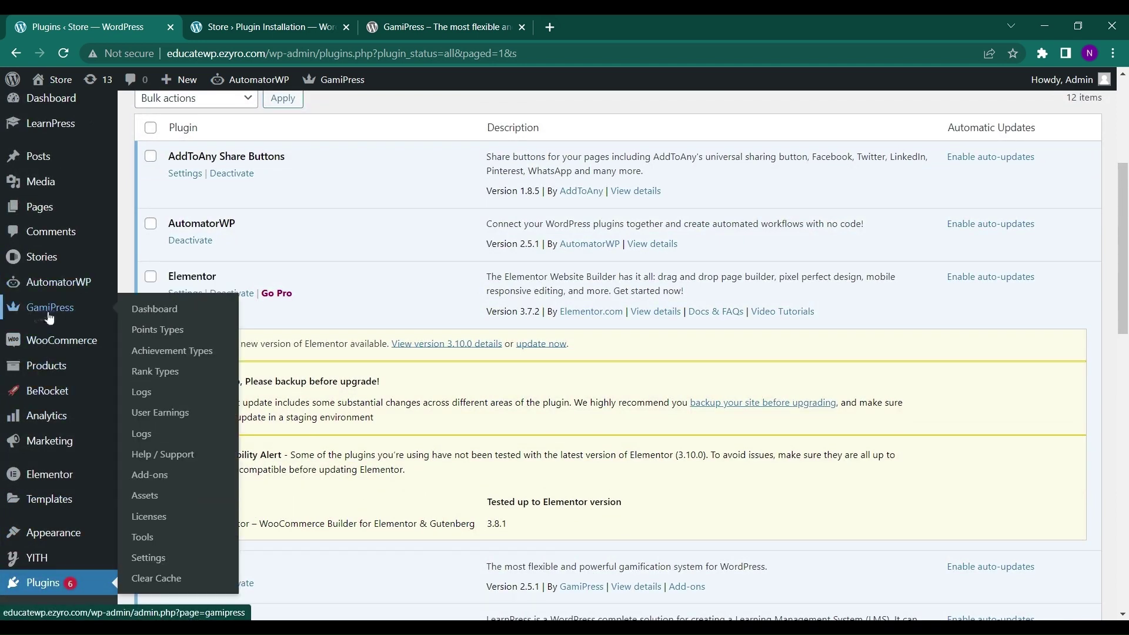
pyautogui.click(50, 318)
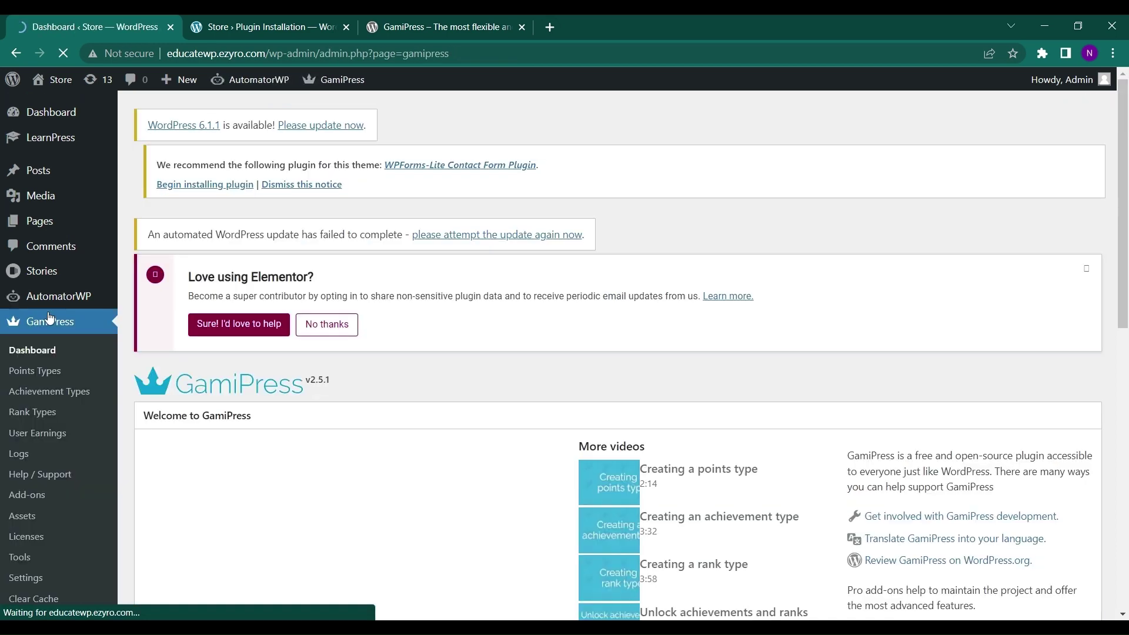
pyautogui.scroll(-2, 394, 317)
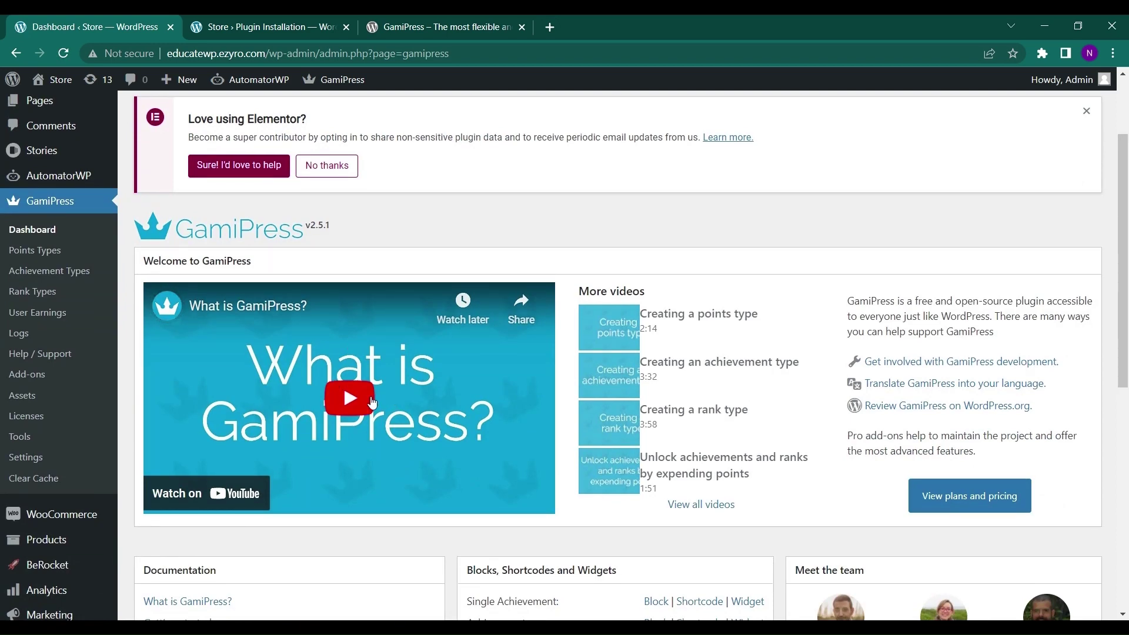
pyautogui.scroll(-4, 372, 402)
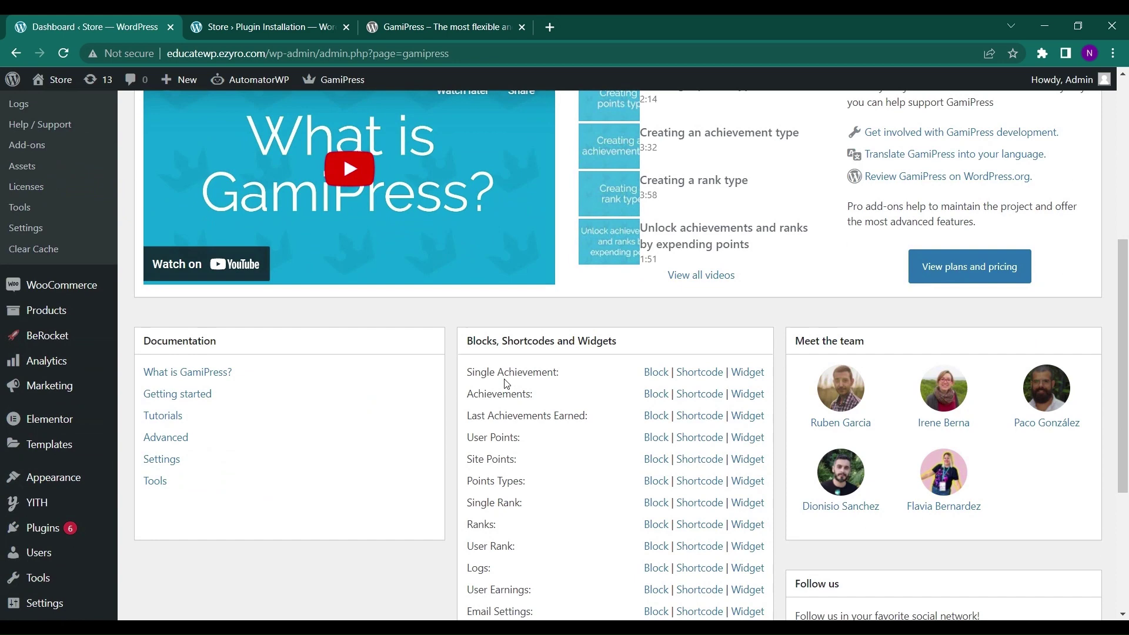
pyautogui.scroll(-2, 556, 392)
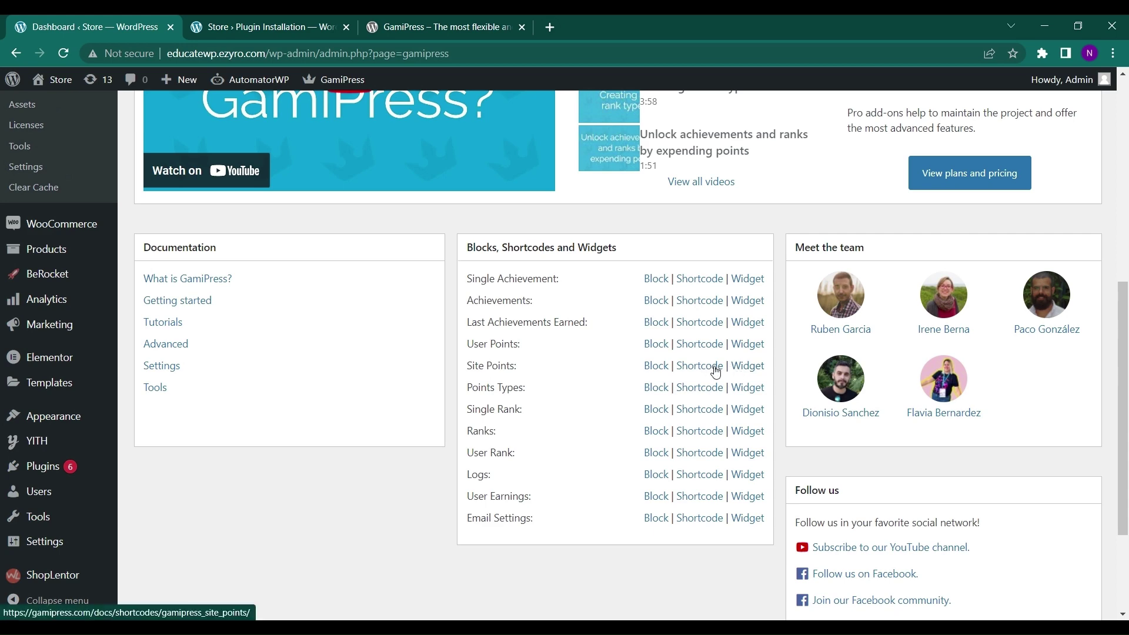
pyautogui.scroll(10, 461, 323)
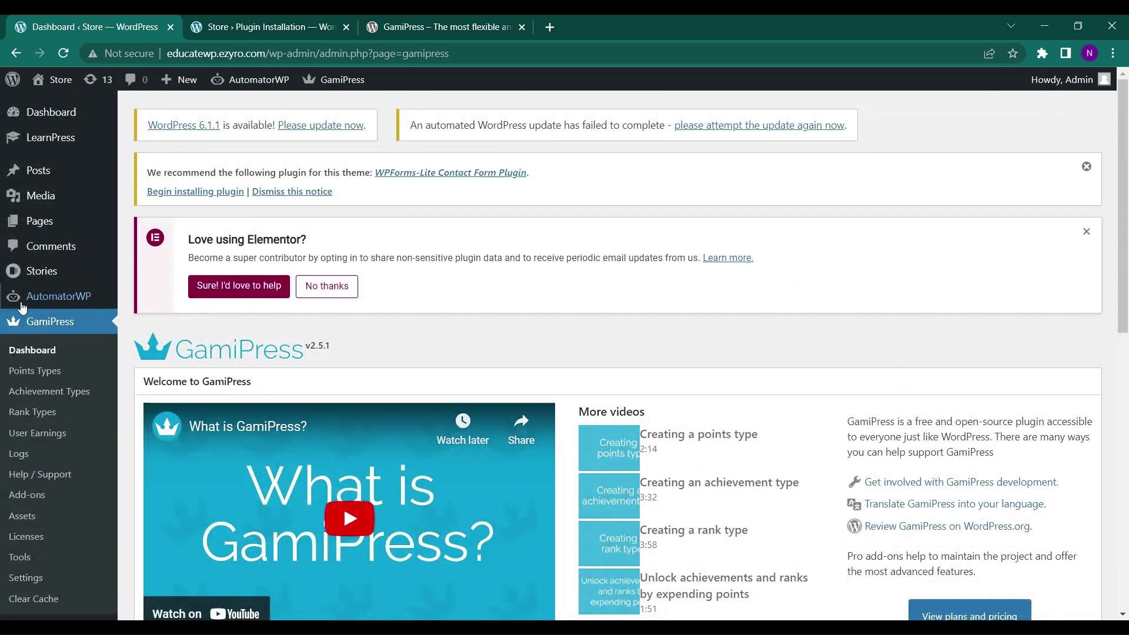
# Start a new points type under Points Types with the singular name STAR
pyautogui.click(61, 378)
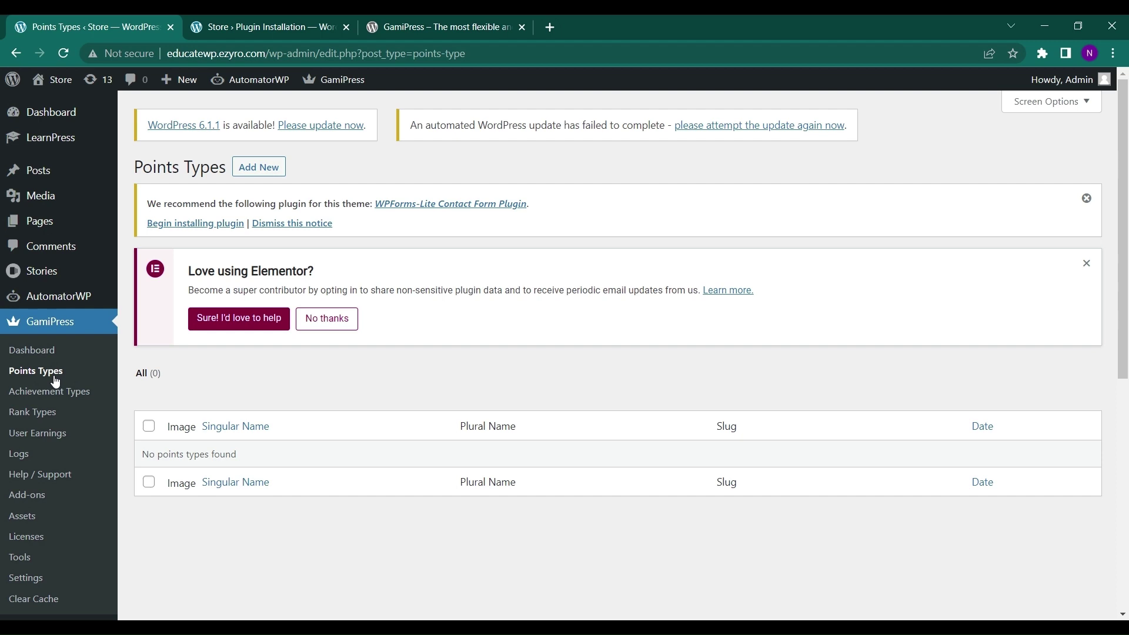
pyautogui.click(248, 171)
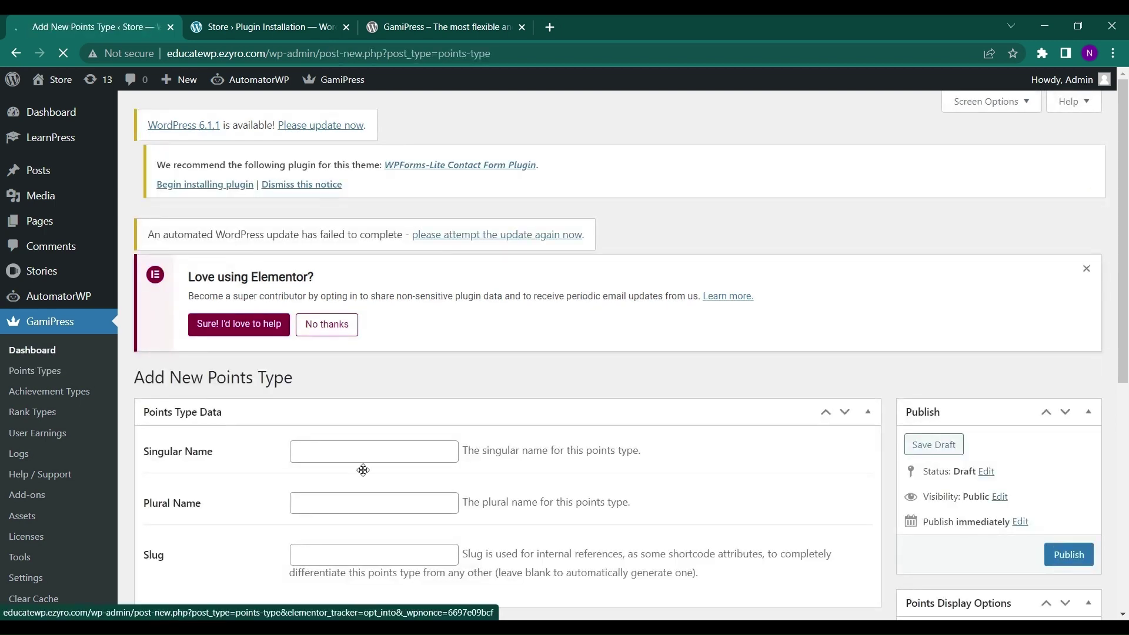
pyautogui.click(402, 418)
pyautogui.write('S')
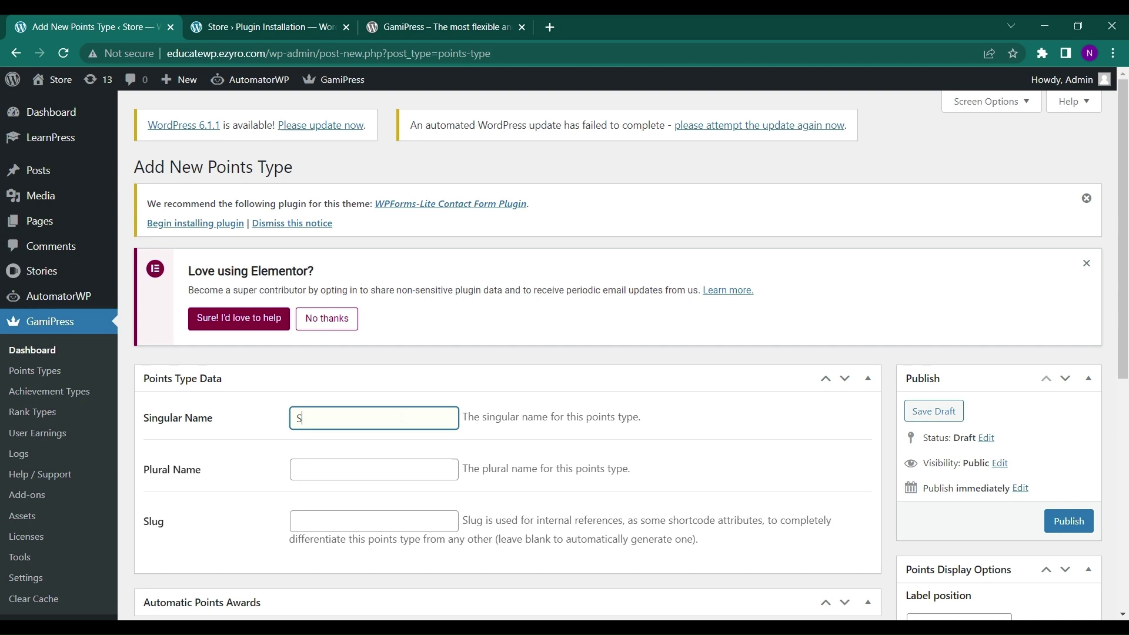
pyautogui.write('TAR')
pyautogui.scroll(-2, 605, 404)
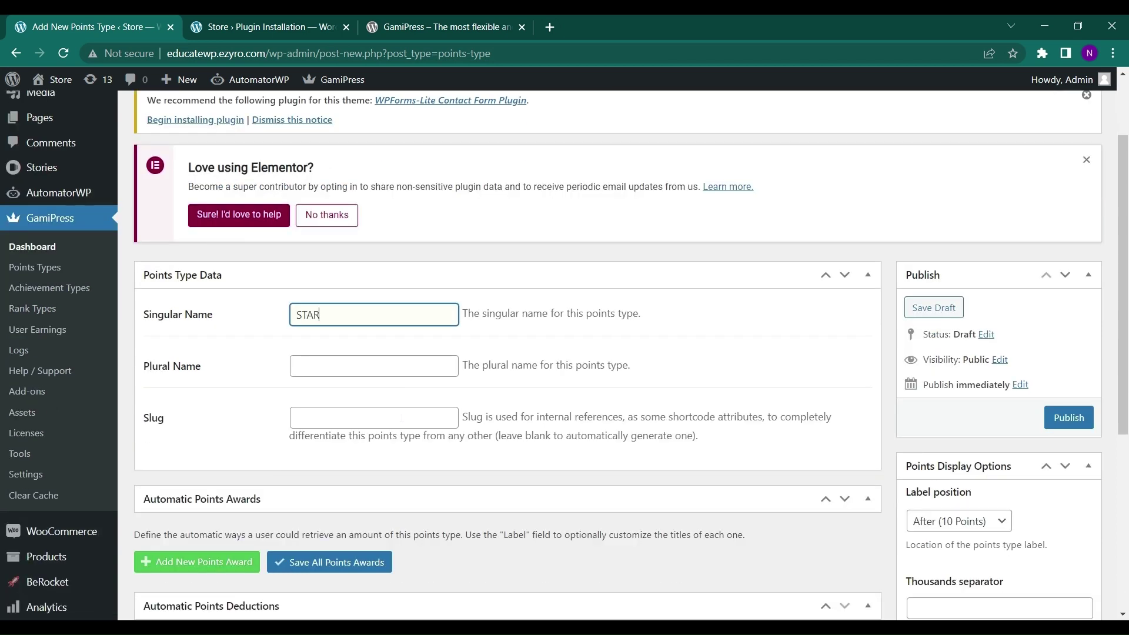
pyautogui.scroll(-3, 604, 403)
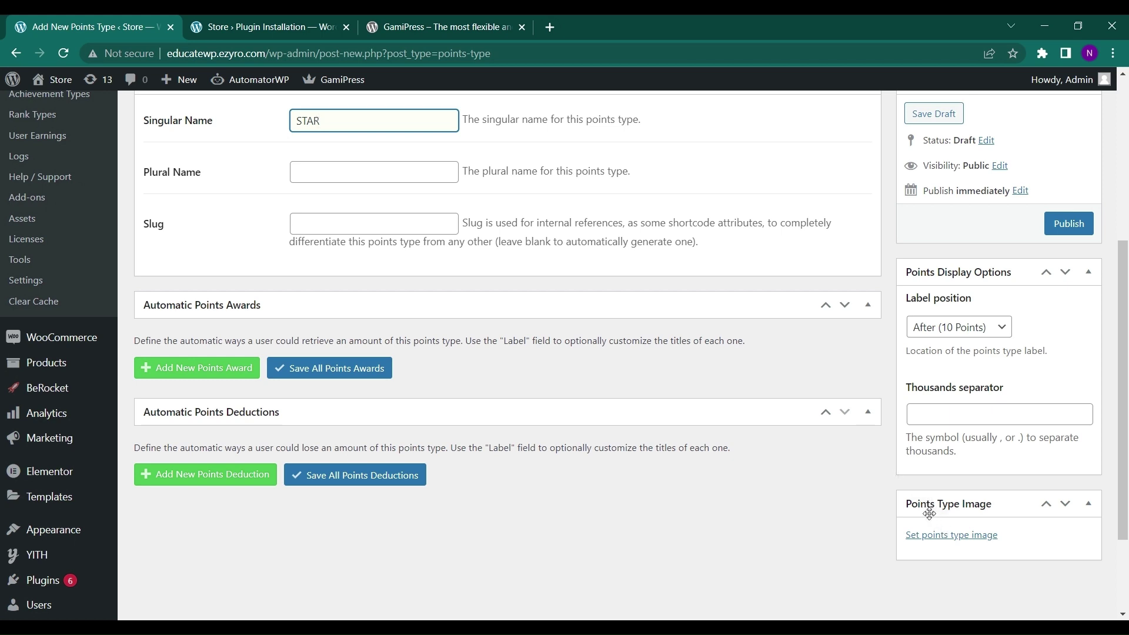
# Upload a yellow star picture and set it as the STAR points type image
pyautogui.click(955, 537)
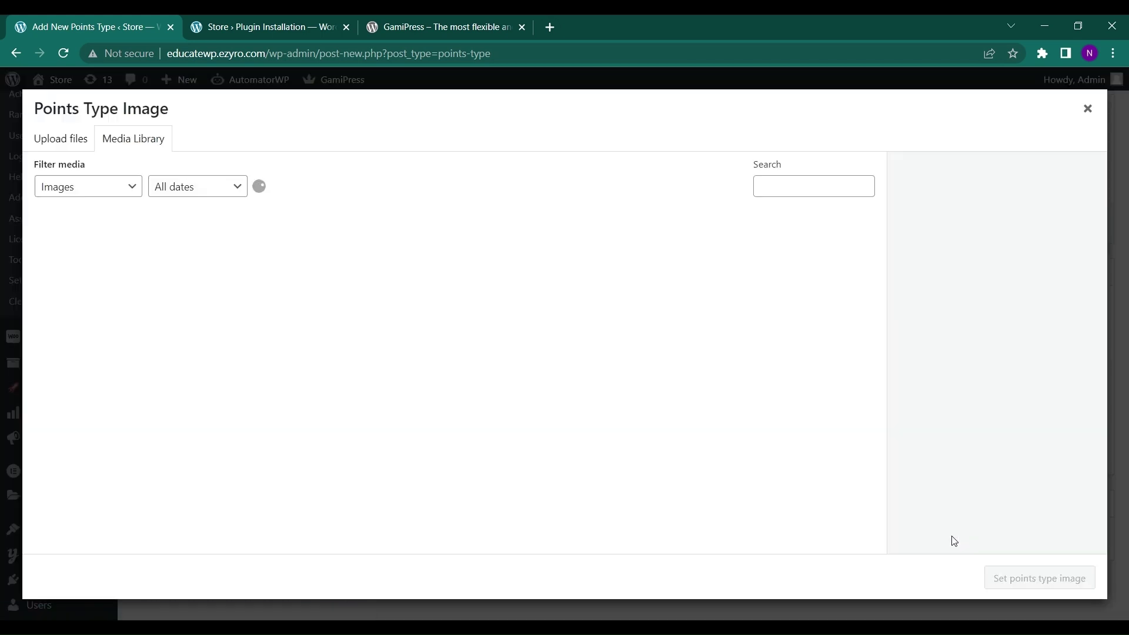
pyautogui.click(86, 146)
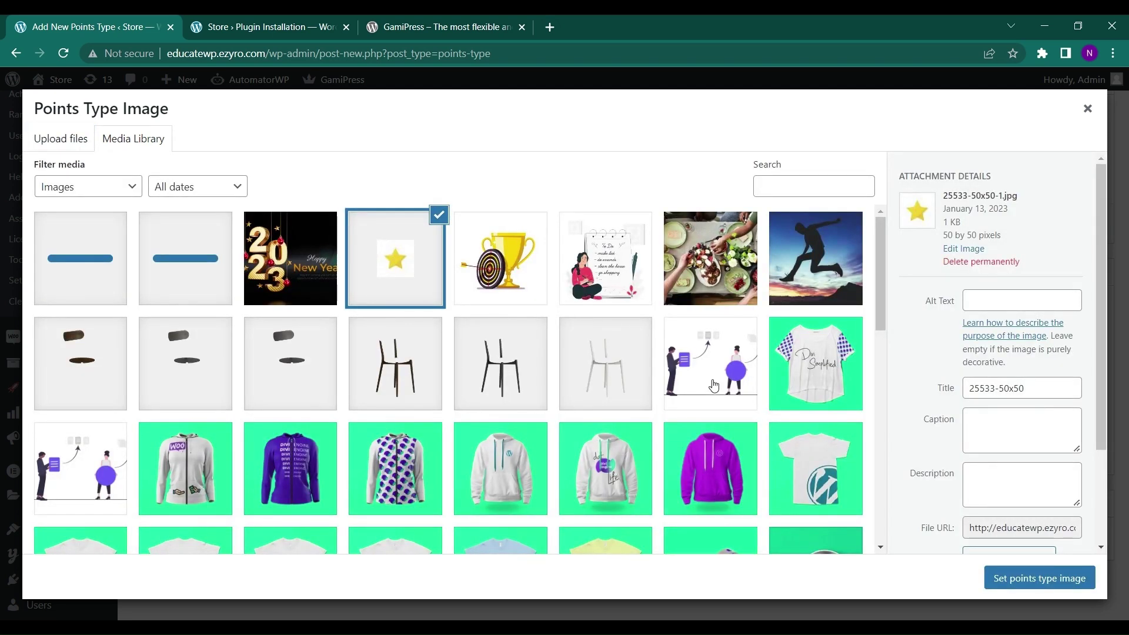
pyautogui.click(1007, 580)
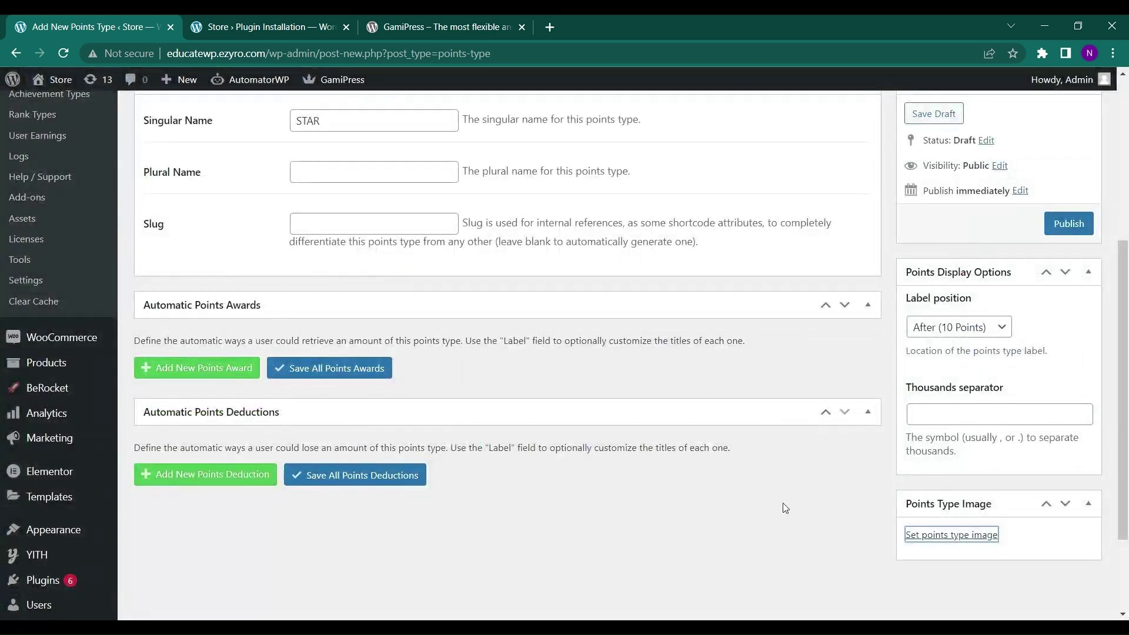
pyautogui.scroll(3, 785, 507)
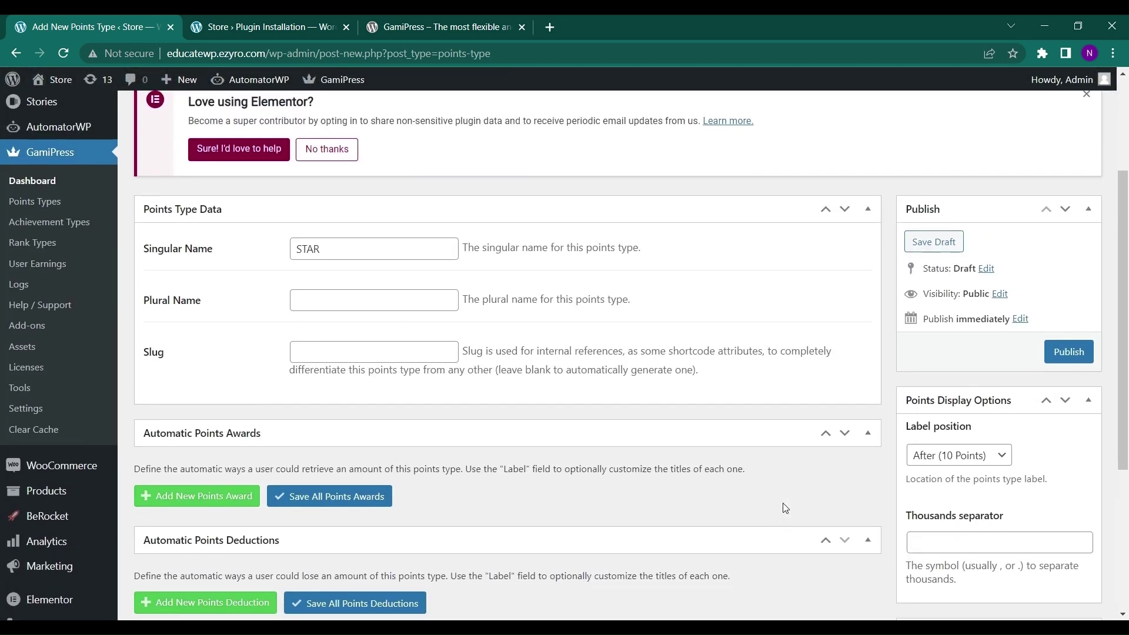
pyautogui.scroll(-1, 361, 432)
pyautogui.scroll(2, 361, 434)
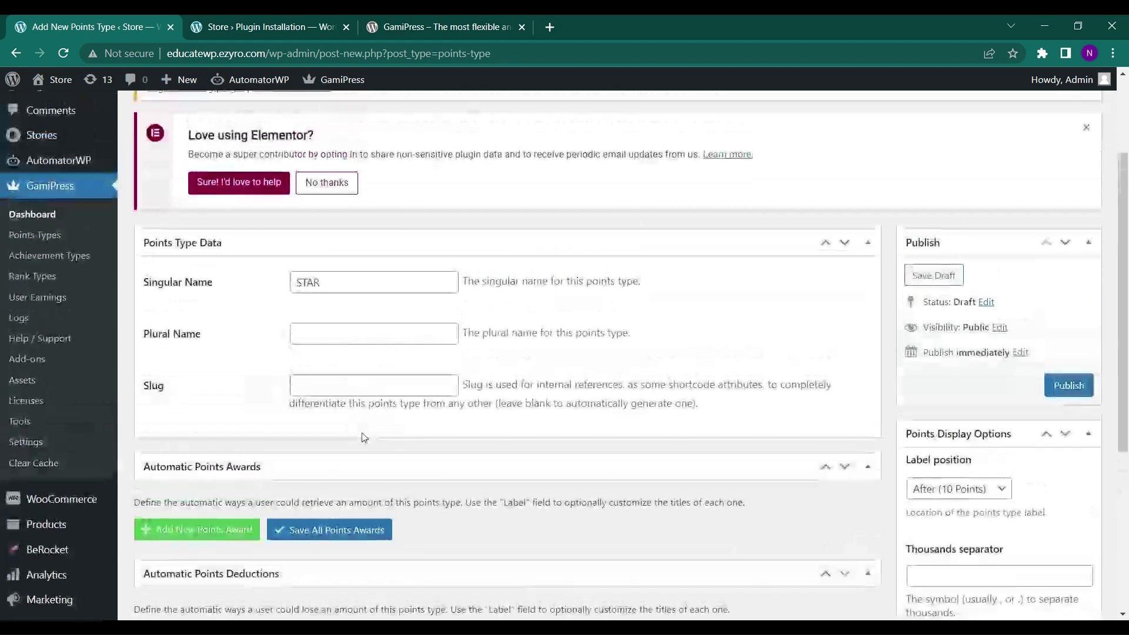
pyautogui.scroll(-2, 364, 437)
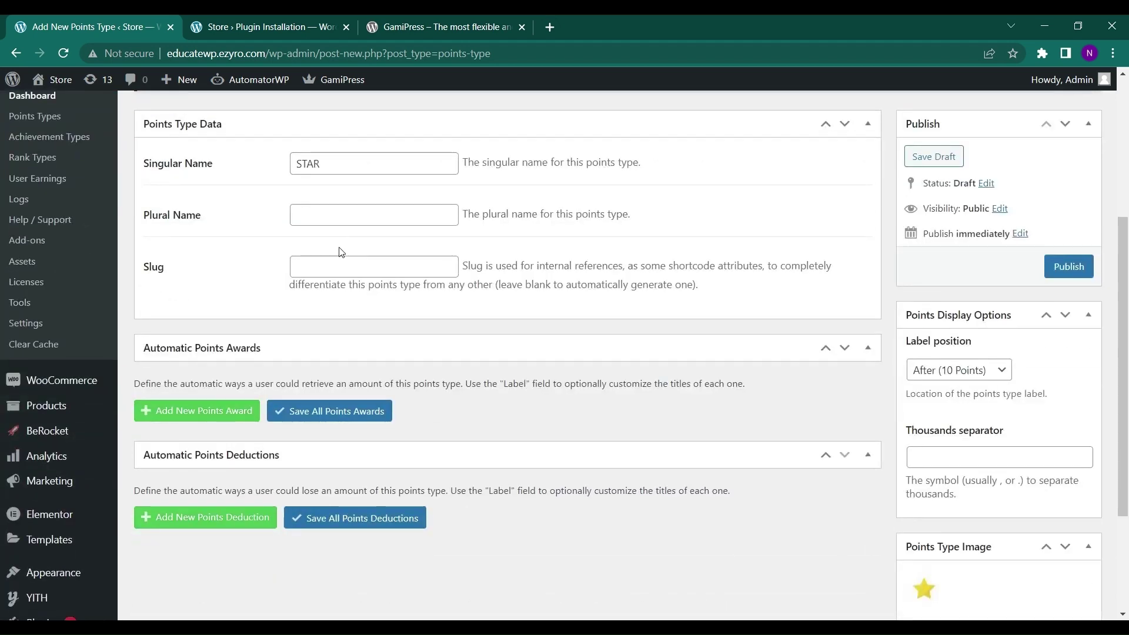
pyautogui.scroll(-1, 238, 306)
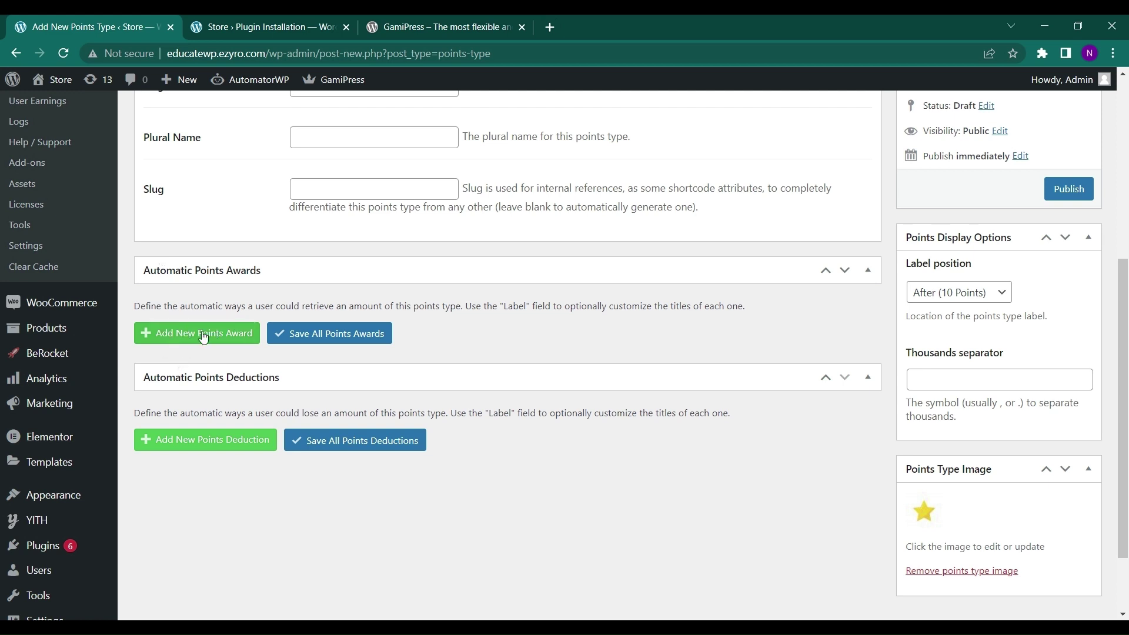
# Add a new automatic points award triggered by 'Register to website'
pyautogui.click(203, 336)
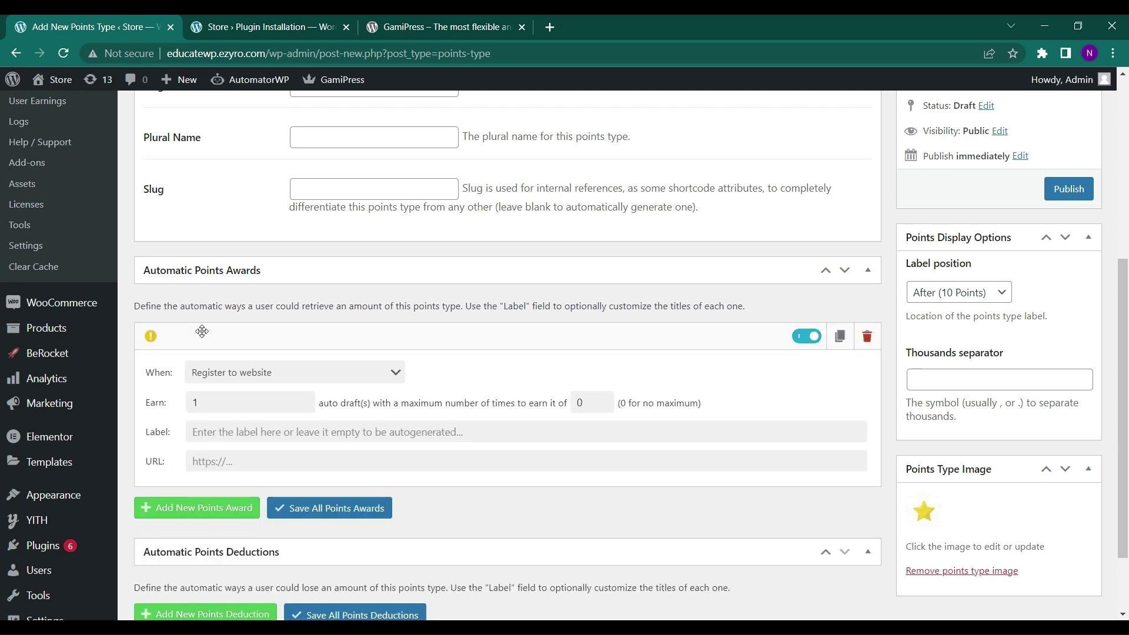
pyautogui.scroll(-1, 202, 331)
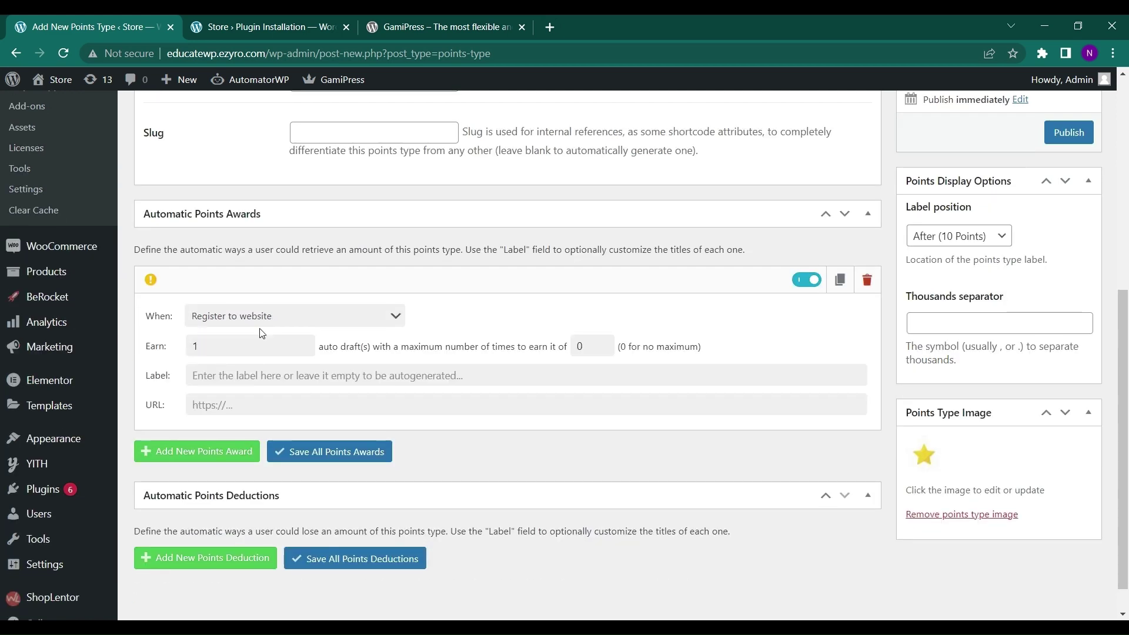
pyautogui.click(290, 320)
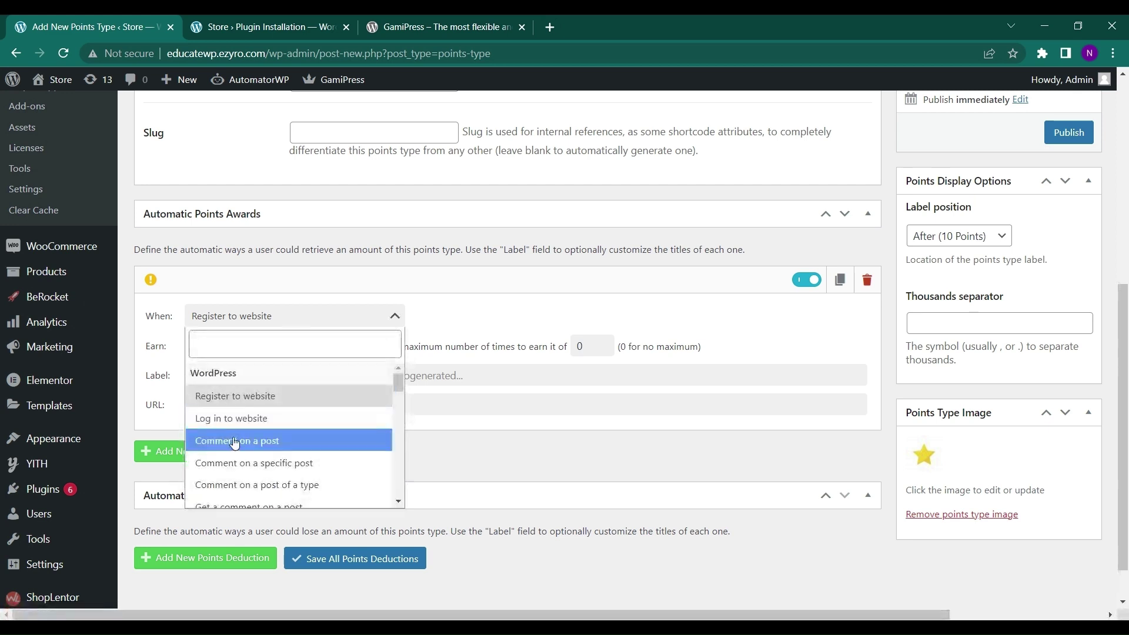
pyautogui.scroll(-1, 256, 424)
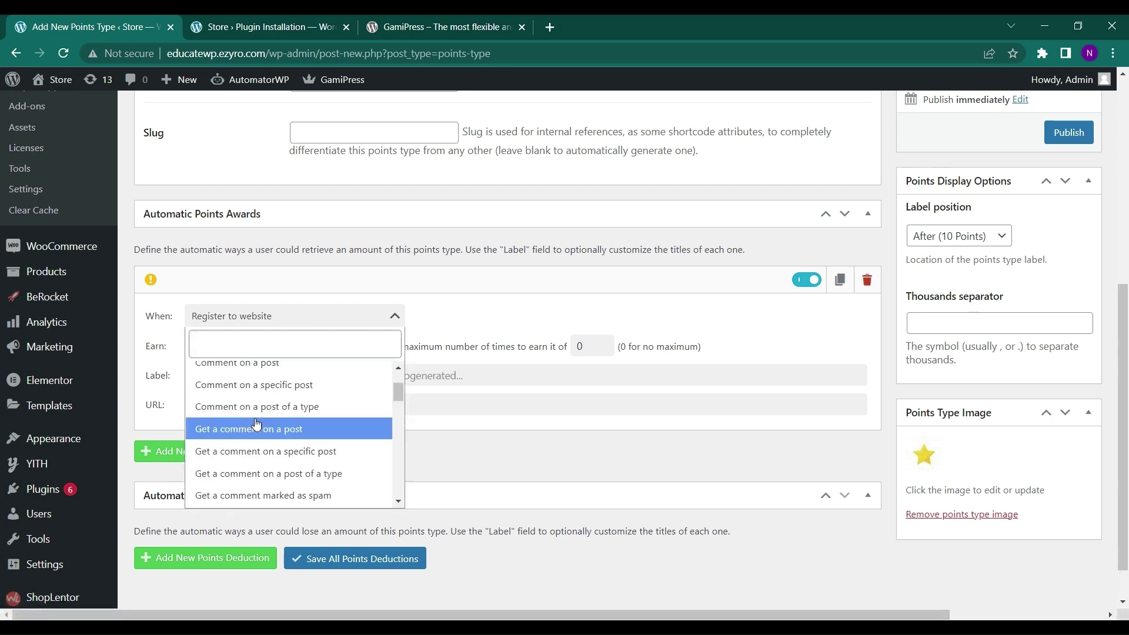
pyautogui.scroll(1, 256, 423)
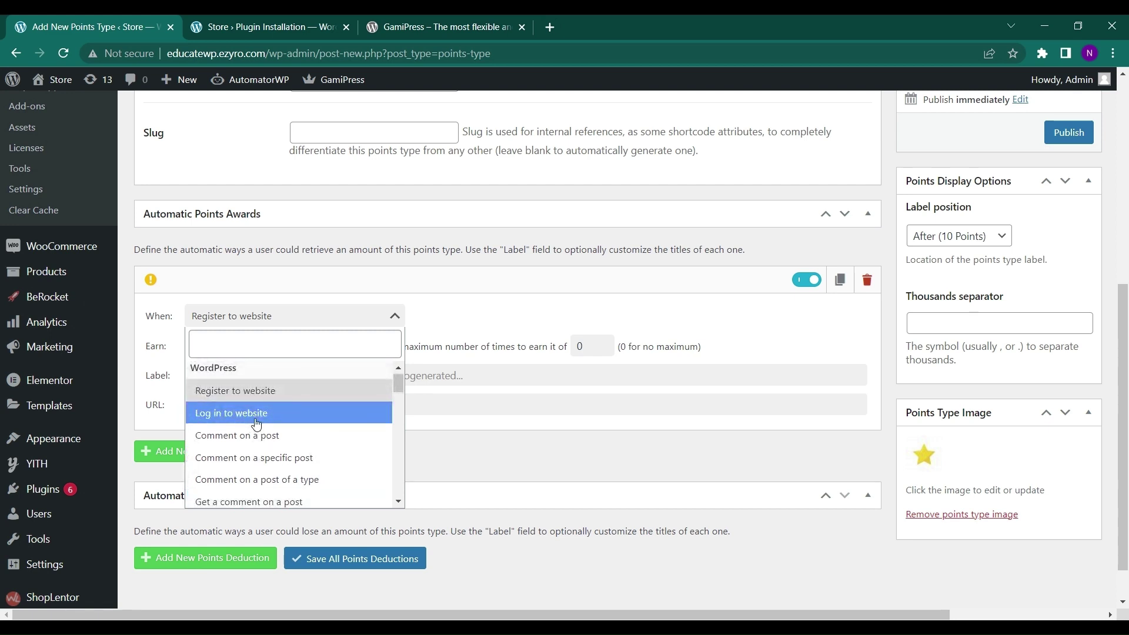
pyautogui.scroll(-1, 257, 423)
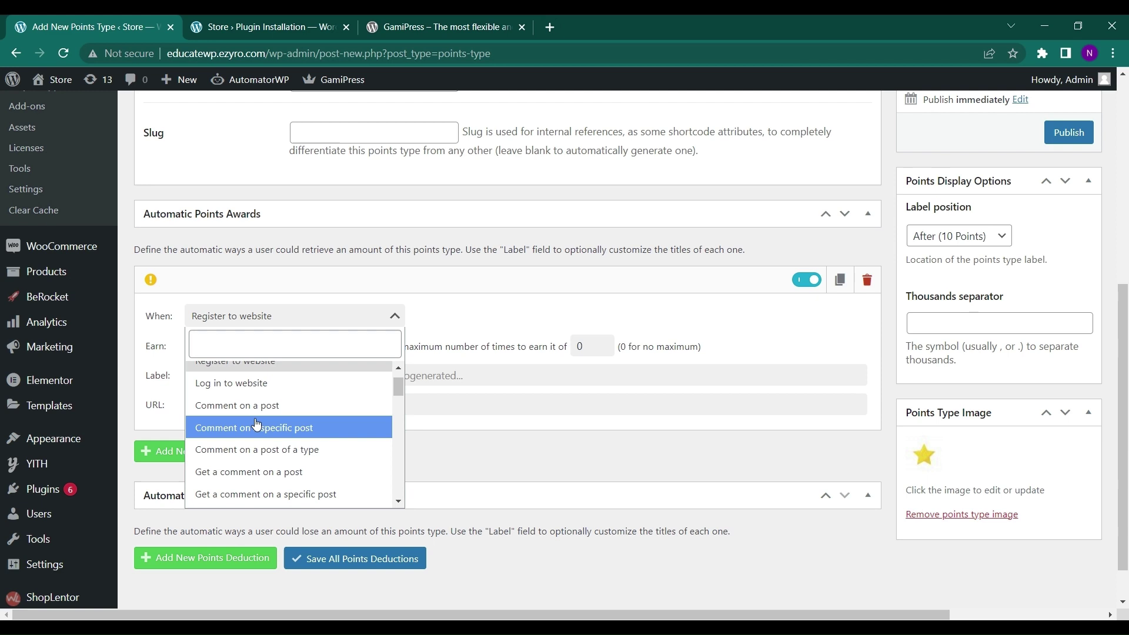
pyautogui.scroll(-1, 257, 424)
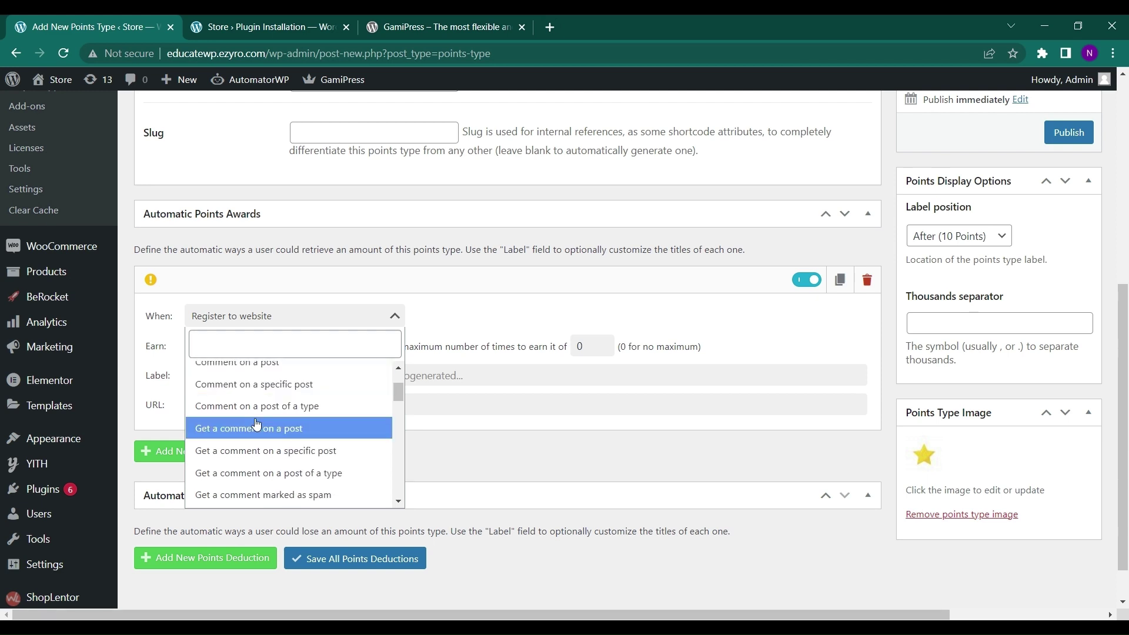
pyautogui.scroll(-1, 257, 424)
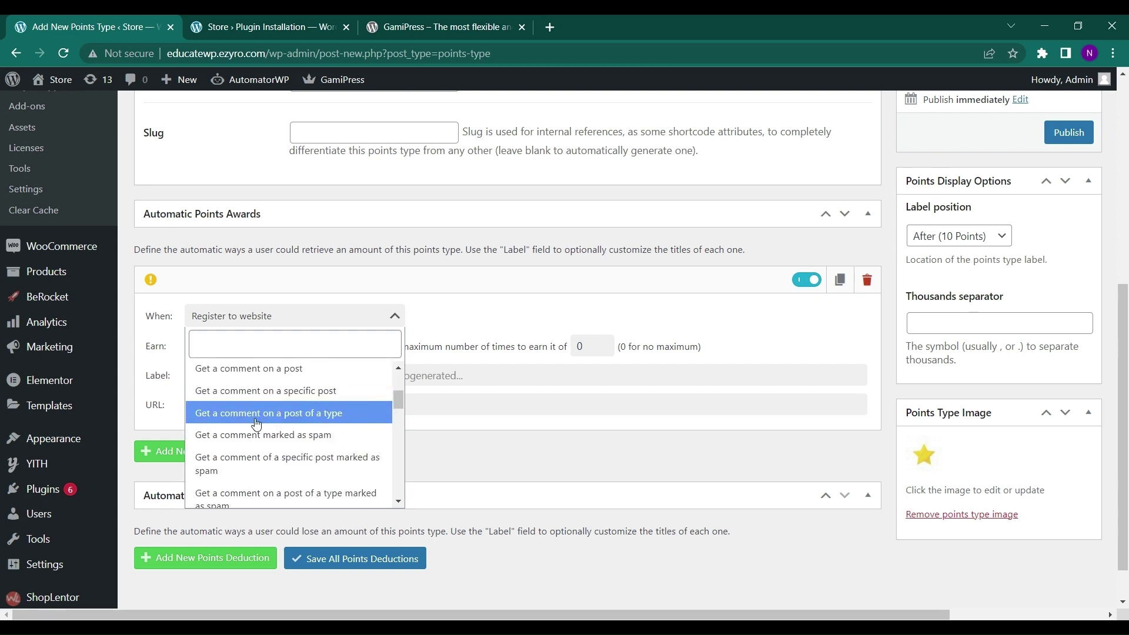
pyautogui.scroll(-1, 256, 423)
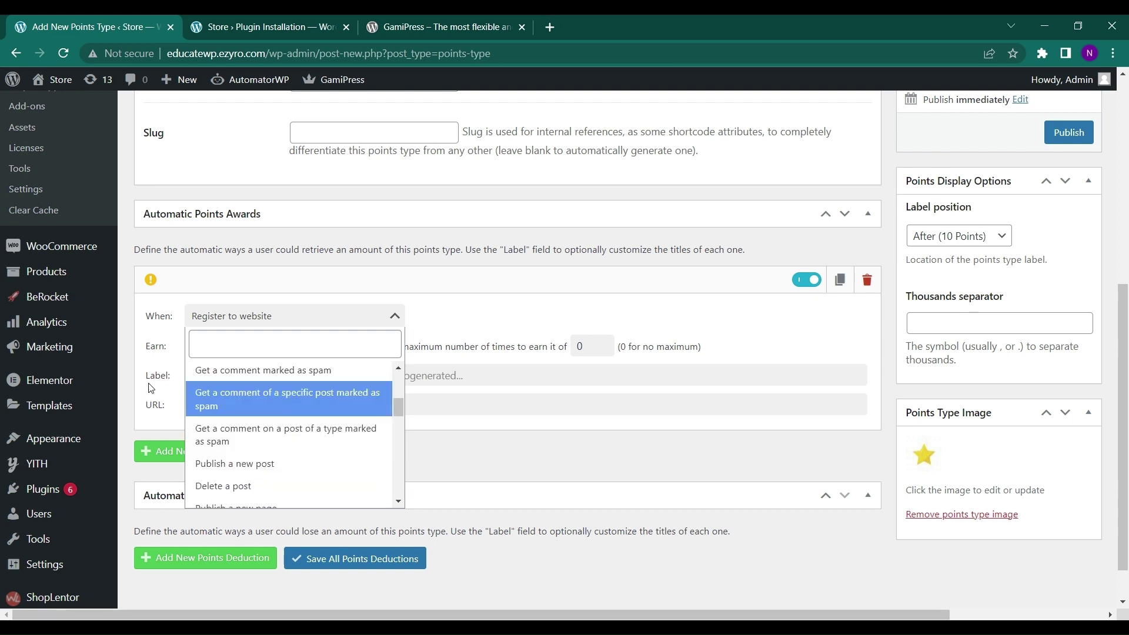
pyautogui.scroll(4, 264, 382)
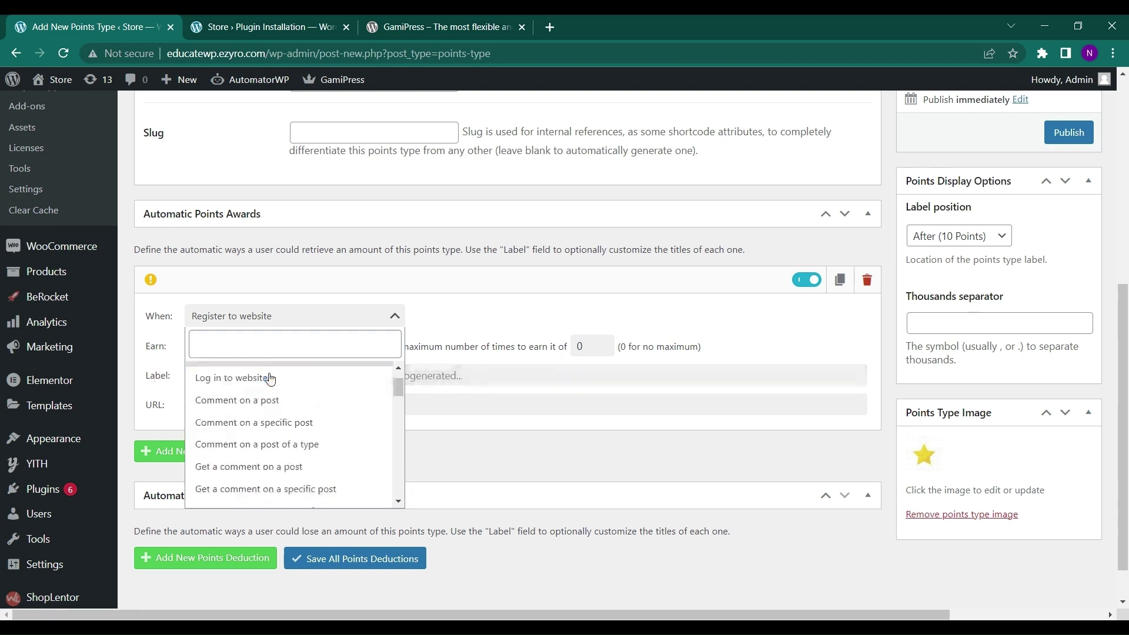
pyautogui.click(264, 396)
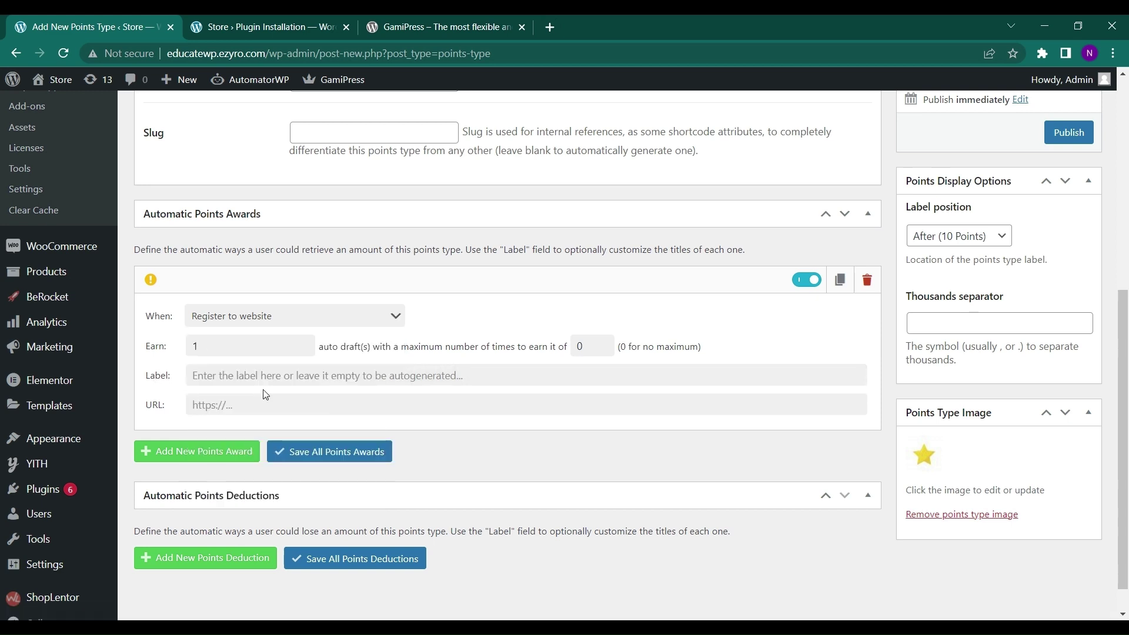
# Set the registration award's Earn amount to 20 points
pyautogui.click(231, 347)
pyautogui.hotkey('ctrl', 'a')
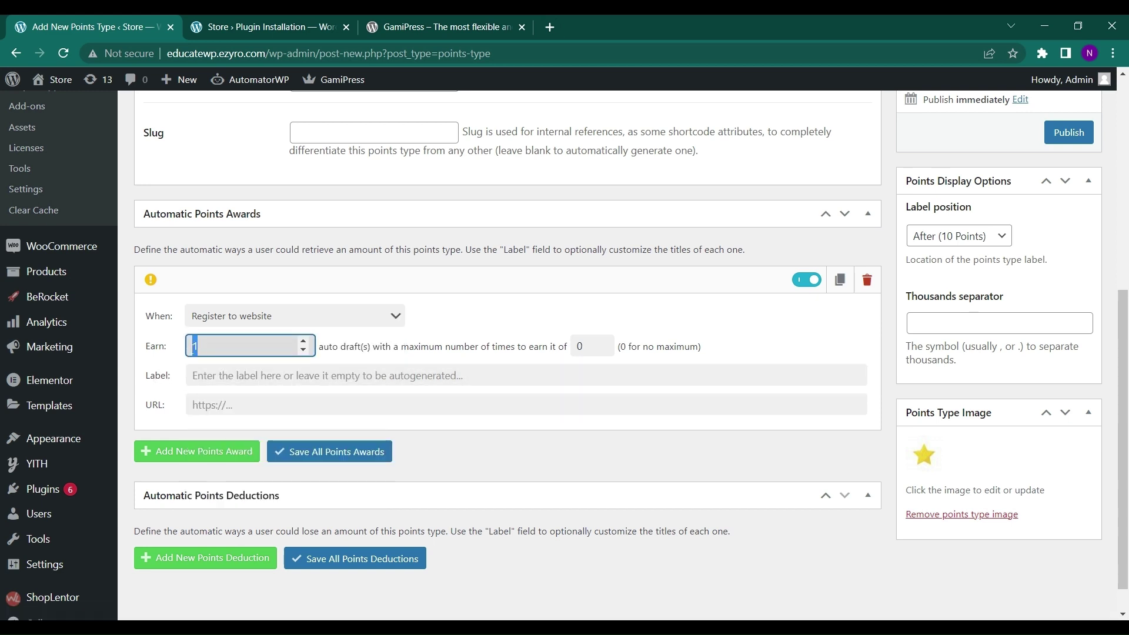
pyautogui.write('20')
pyautogui.scroll(-1, 289, 454)
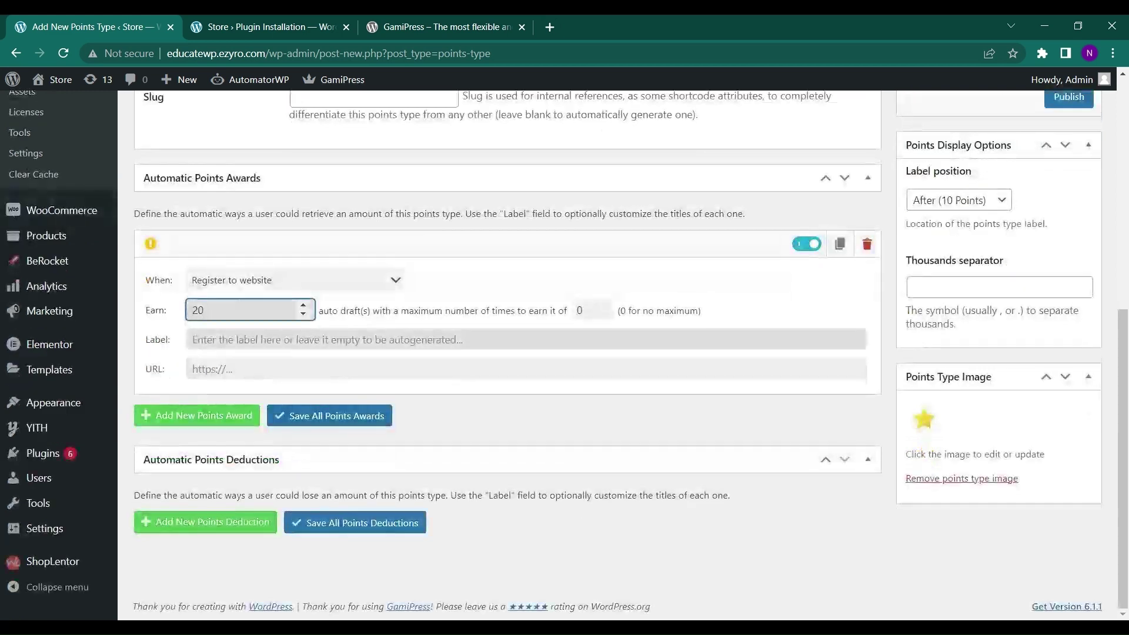
pyautogui.click(329, 340)
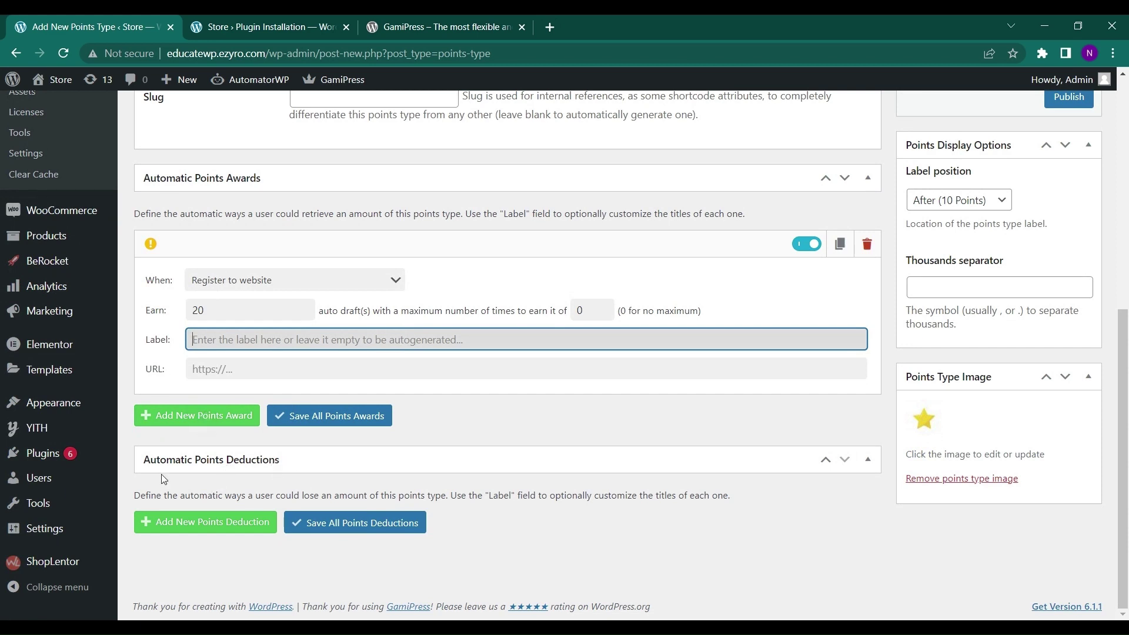
# Add a 1-point deduction for 'Get a comment marked as spam', then save all deductions and awards
pyautogui.click(200, 534)
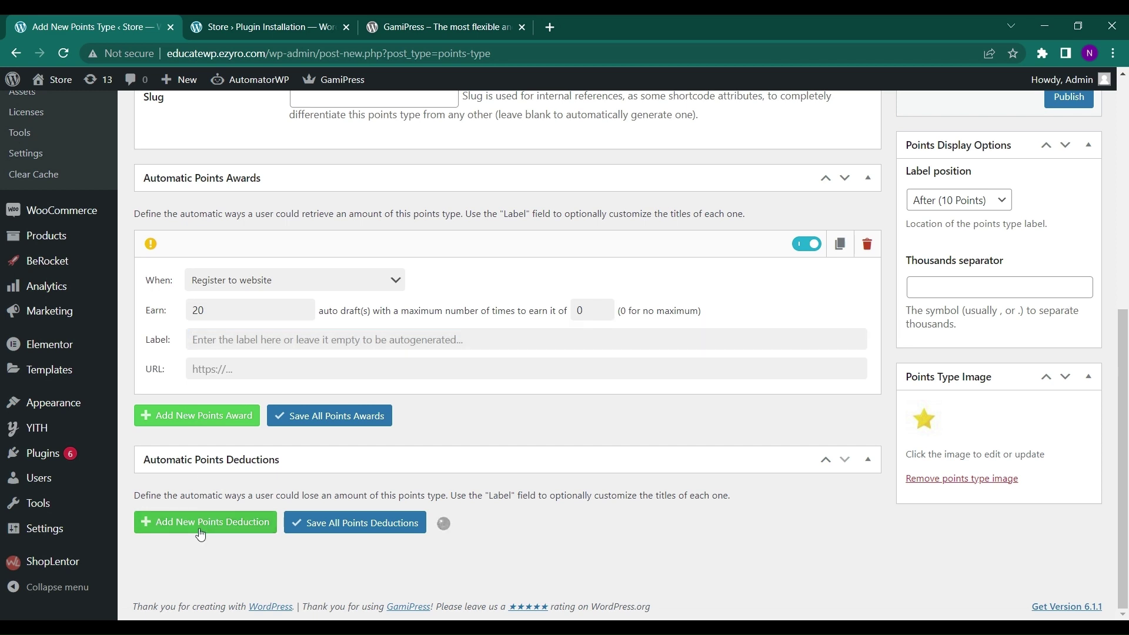
pyautogui.scroll(-3, 199, 528)
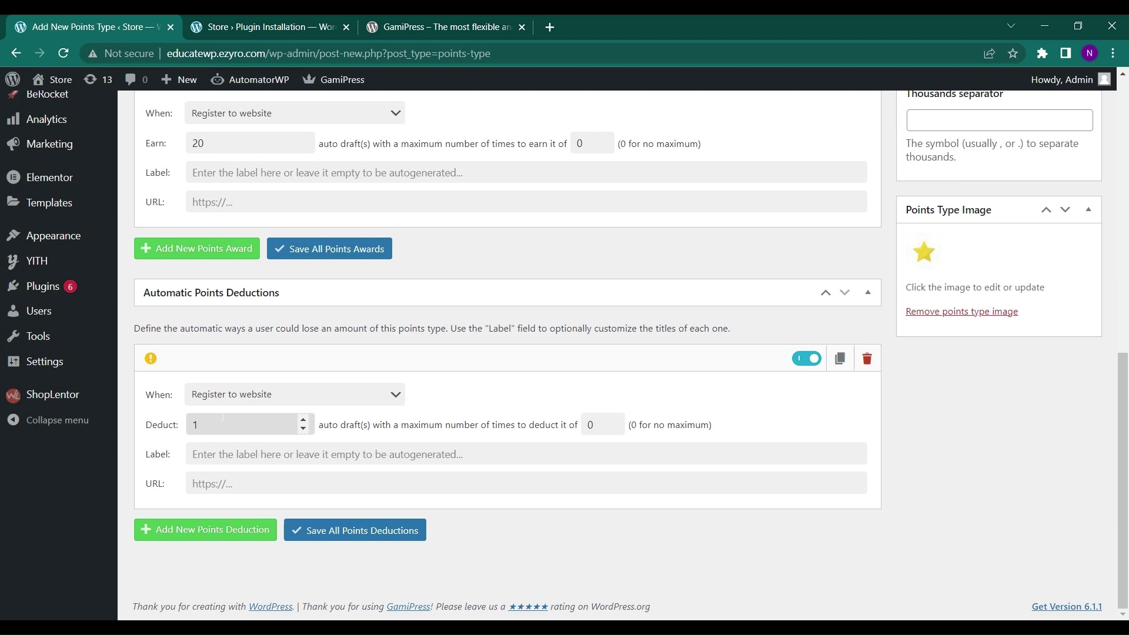
pyautogui.click(288, 394)
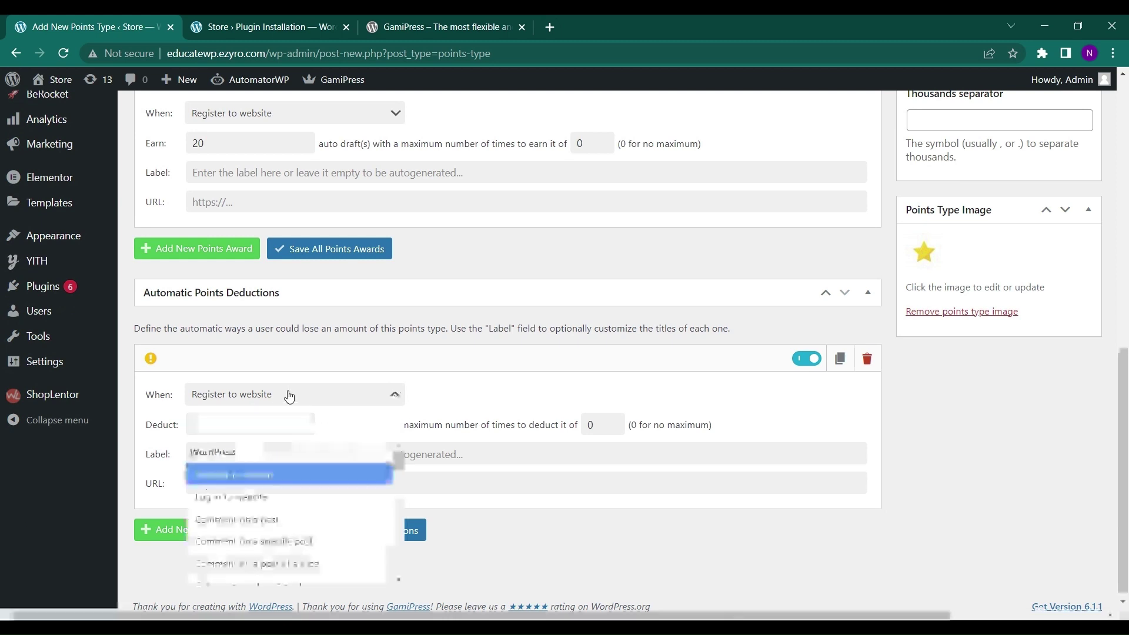
pyautogui.scroll(-4, 284, 518)
pyautogui.scroll(-1, 285, 519)
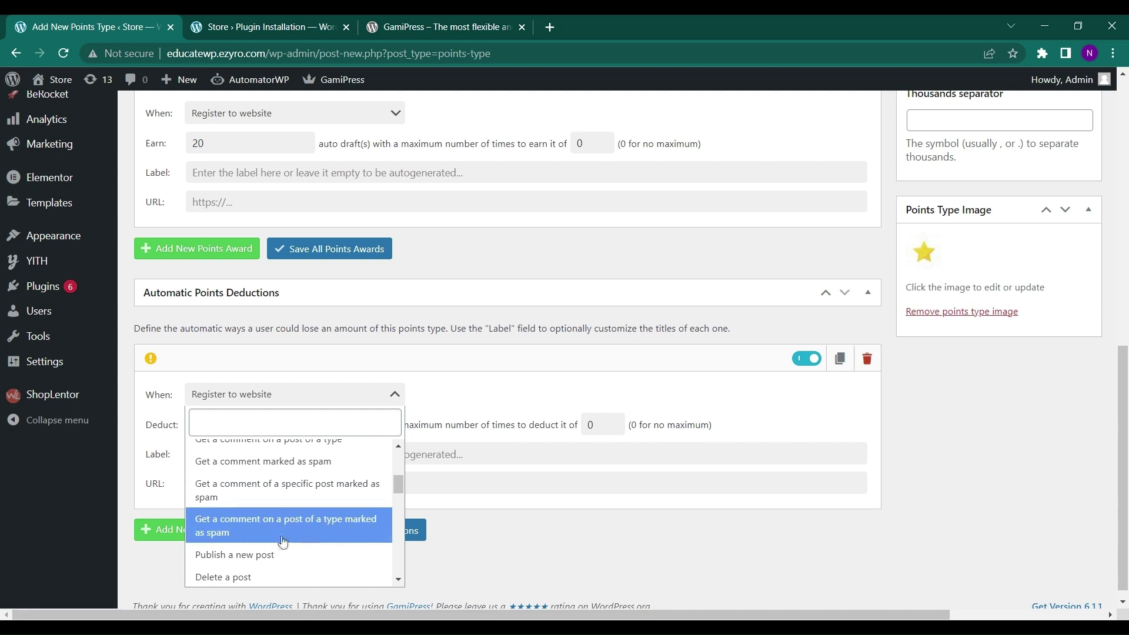
pyautogui.scroll(1, 284, 538)
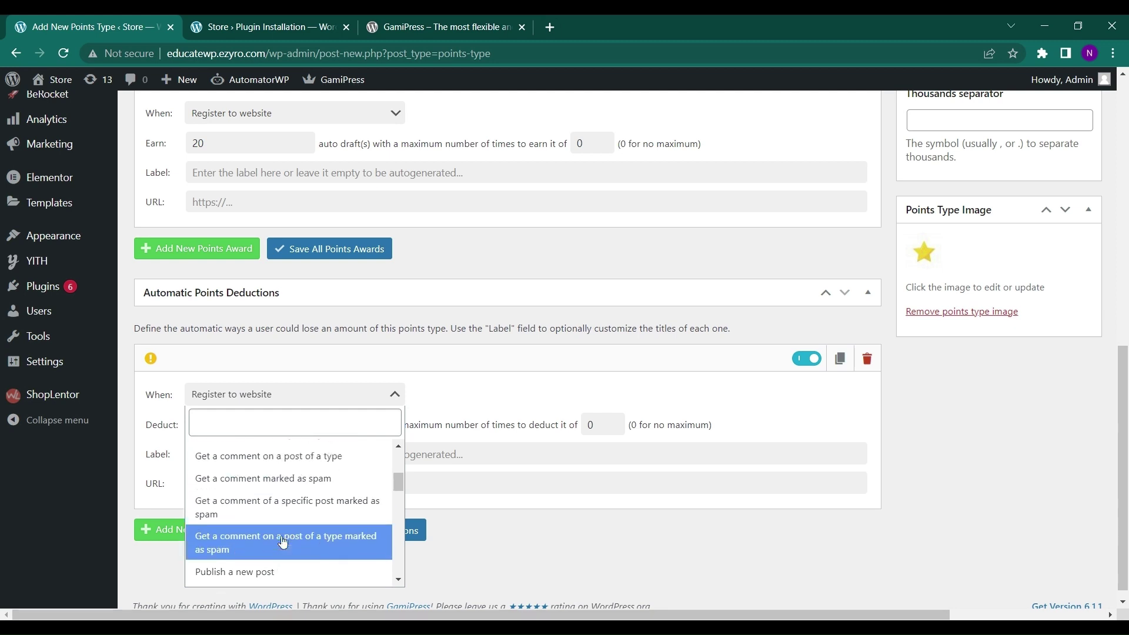
pyautogui.click(274, 481)
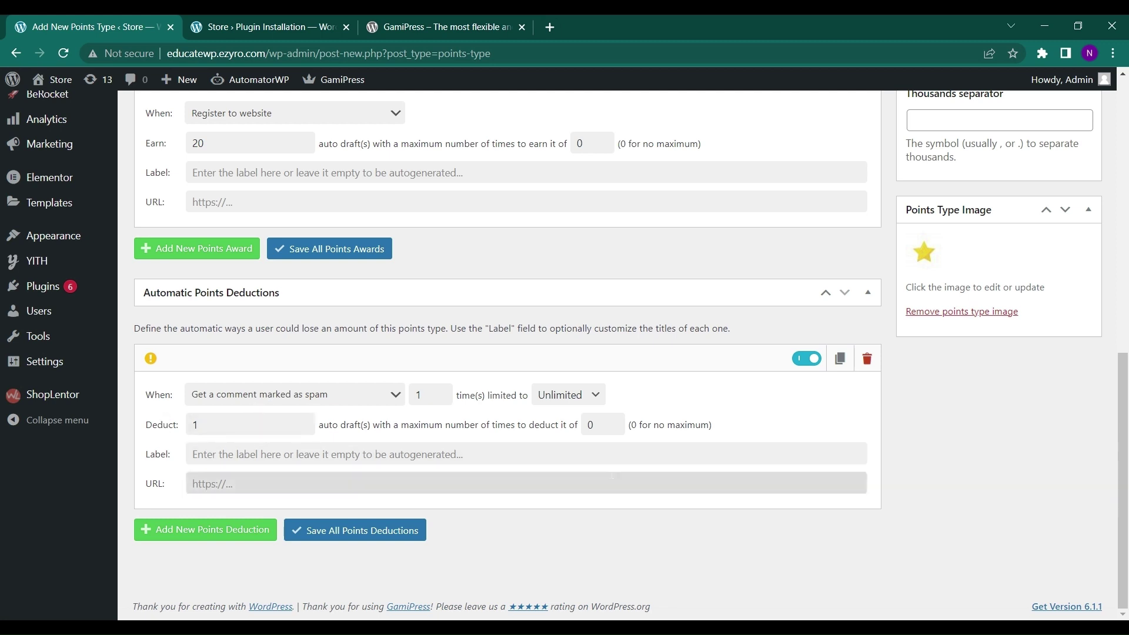
pyautogui.click(340, 531)
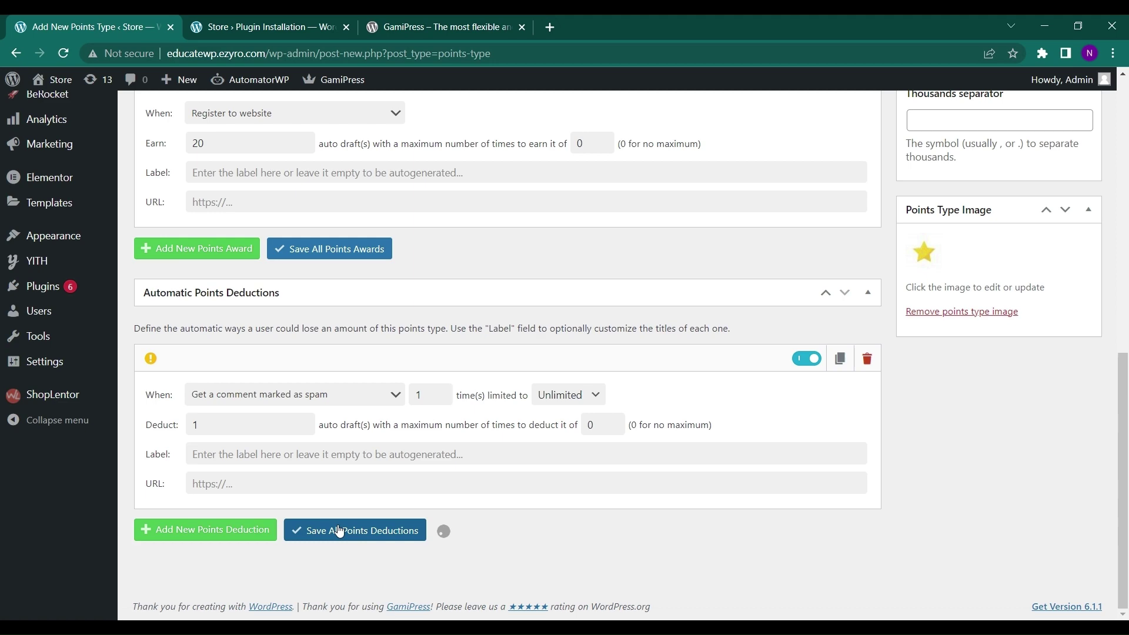
pyautogui.click(349, 257)
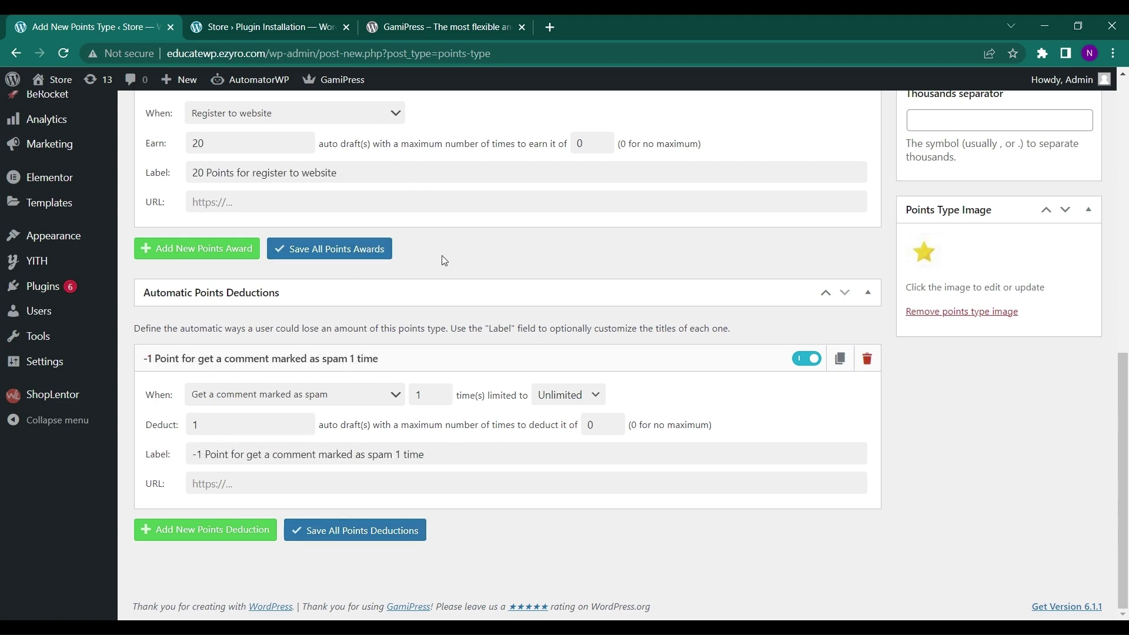
# Publish the STAR points type
pyautogui.scroll(8, 442, 256)
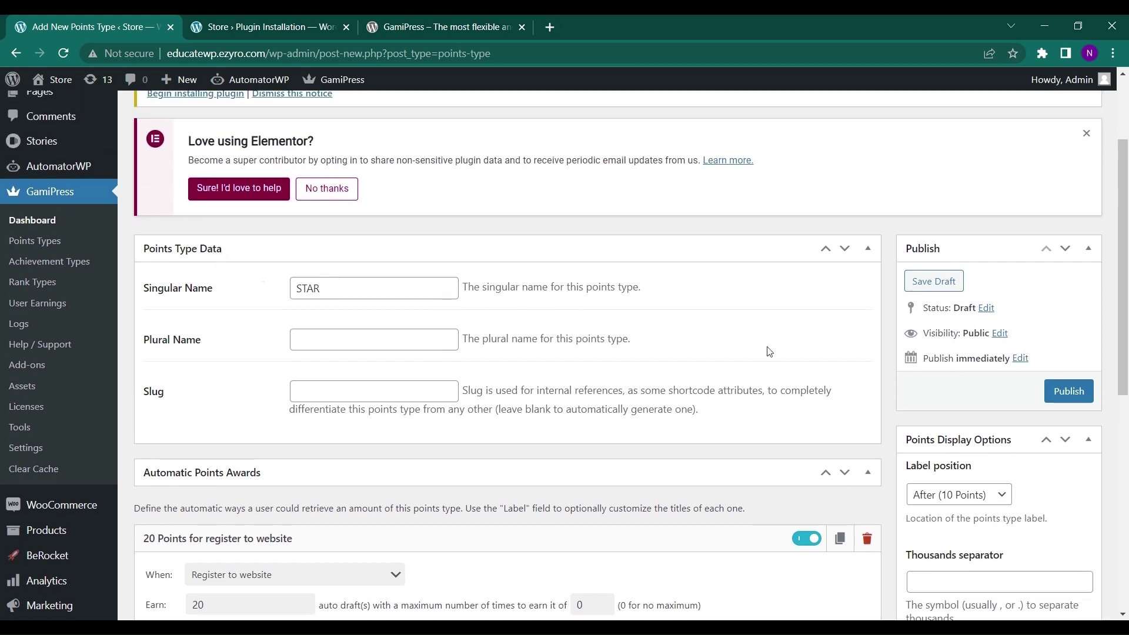
pyautogui.click(1069, 391)
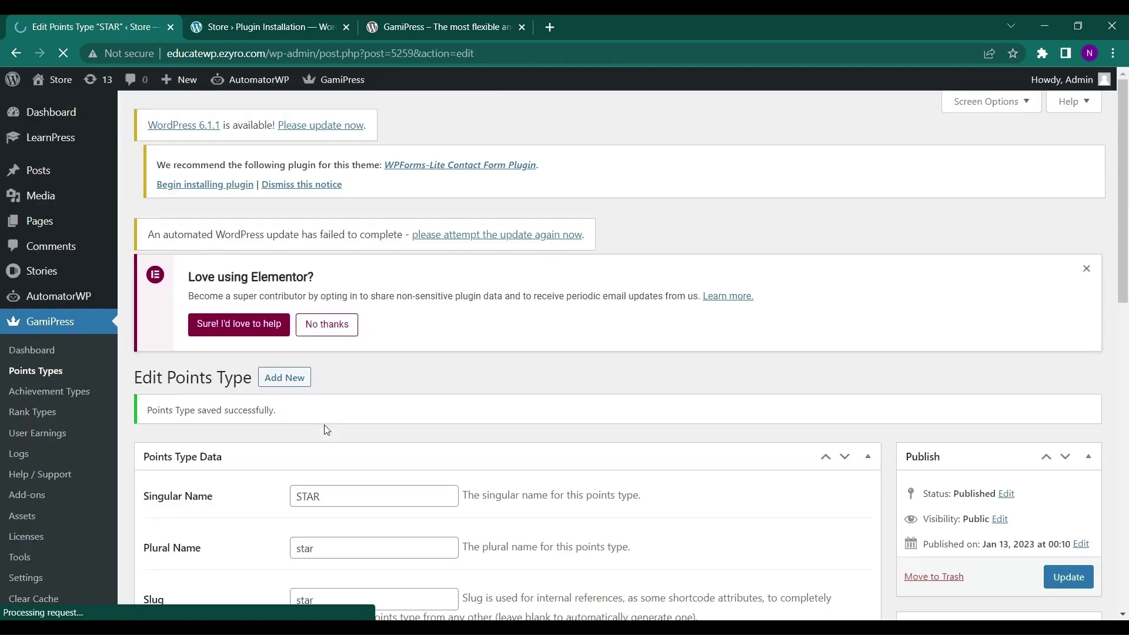
pyautogui.scroll(-7, 327, 430)
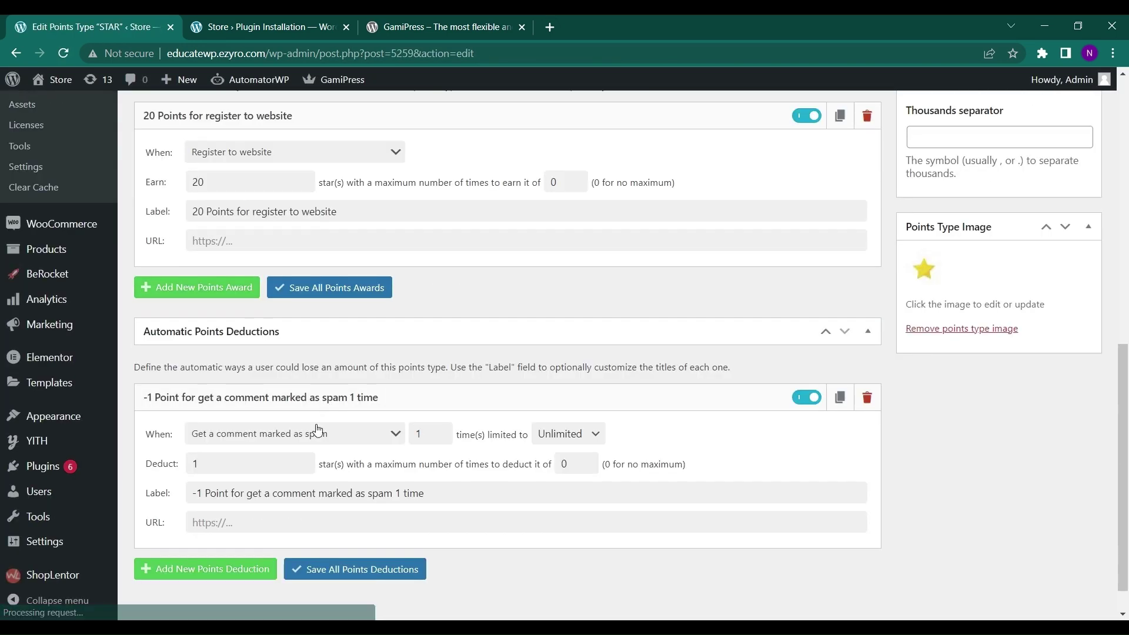
# Add a 5-point 'Log in to website' award and save the STAR points type
pyautogui.click(197, 301)
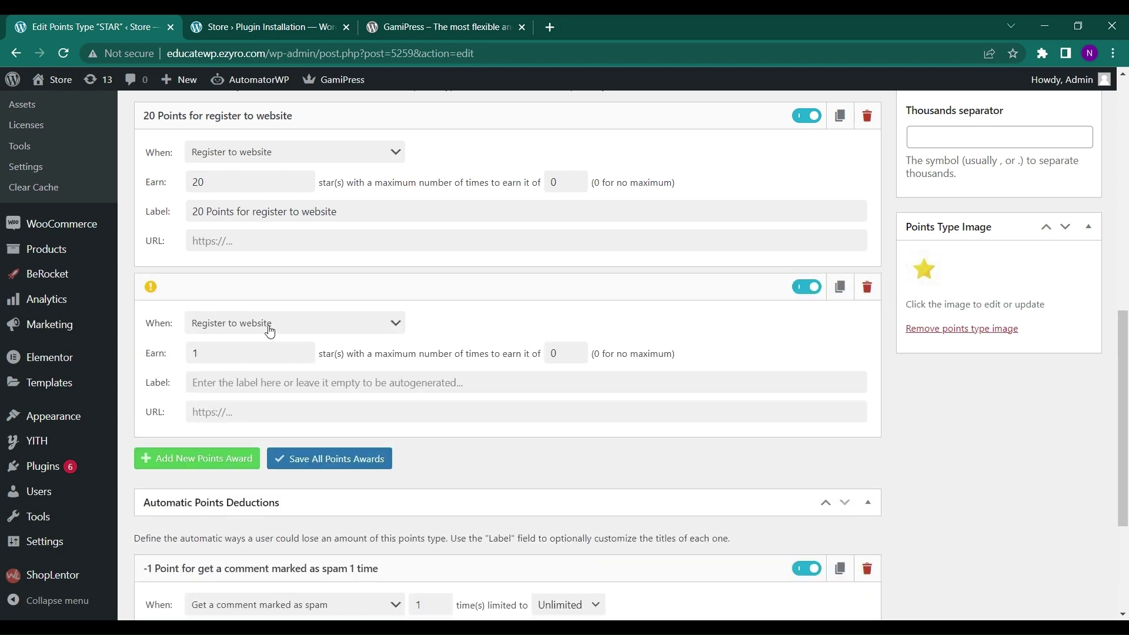
pyautogui.click(270, 324)
pyautogui.click(231, 425)
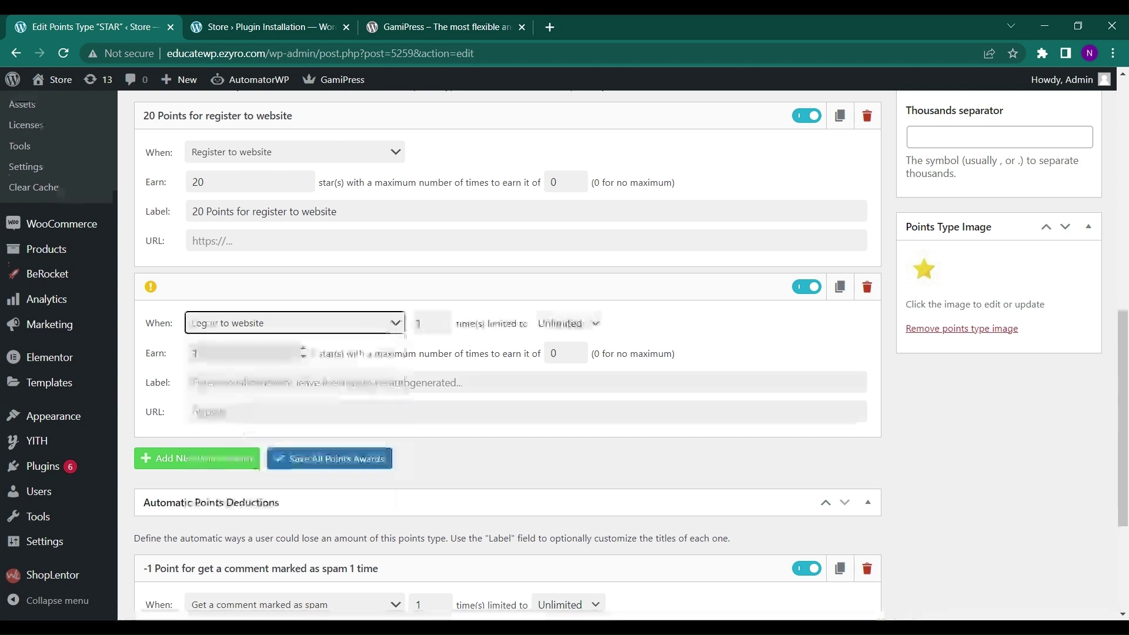
pyautogui.click(197, 353)
pyautogui.doubleClick(196, 353)
pyautogui.write('5')
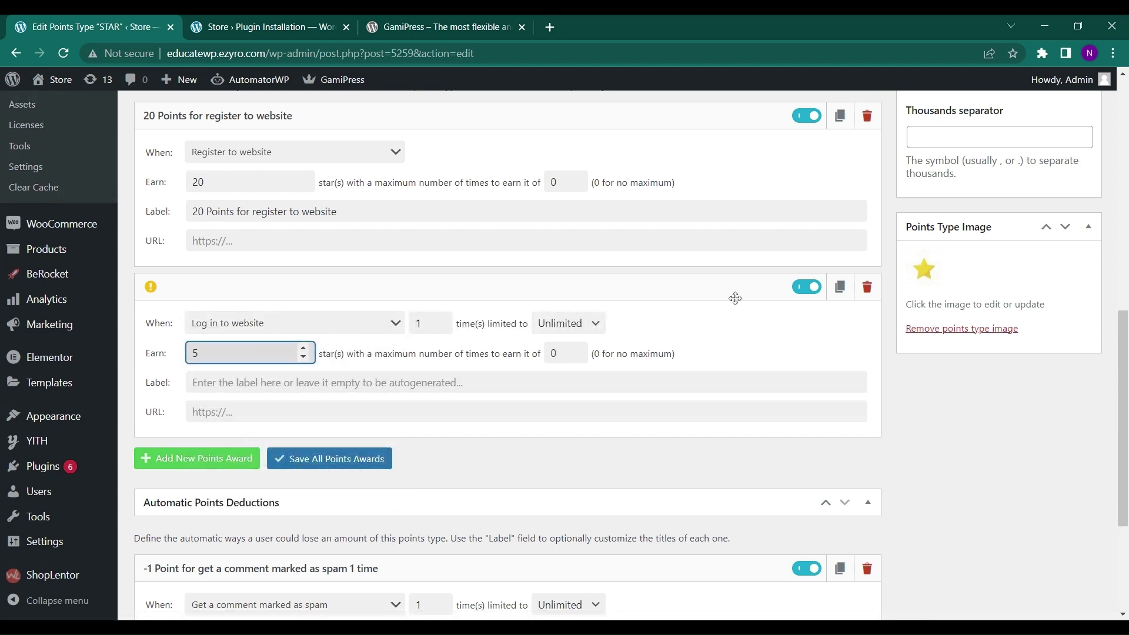
pyautogui.press('Return')
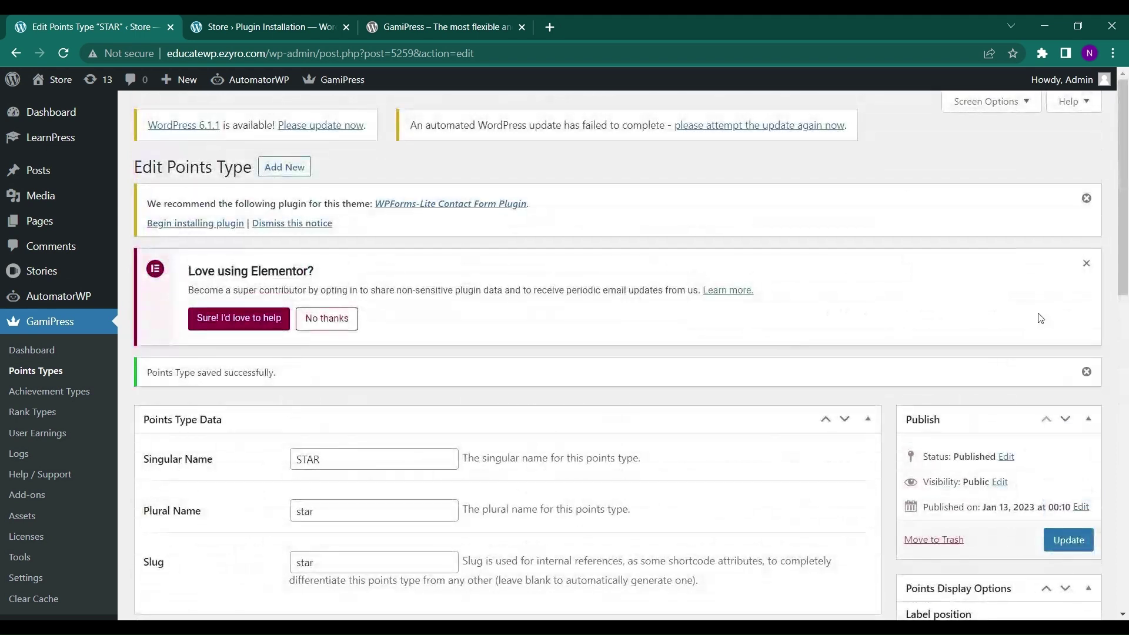
pyautogui.click(1066, 538)
pyautogui.scroll(-3, 610, 364)
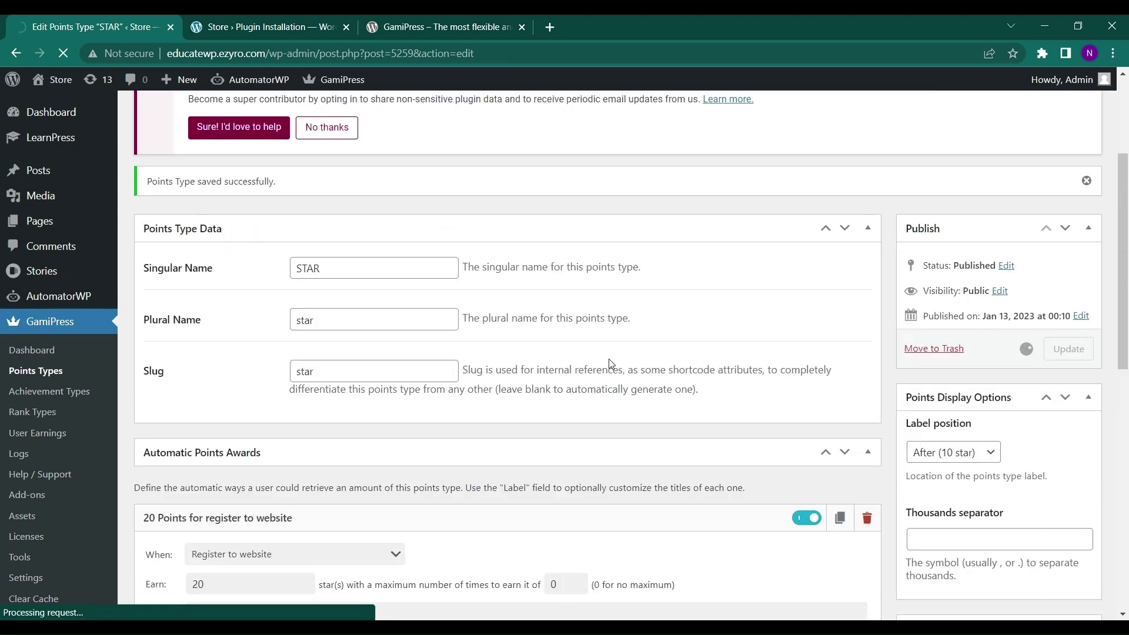
pyautogui.scroll(-9, 610, 364)
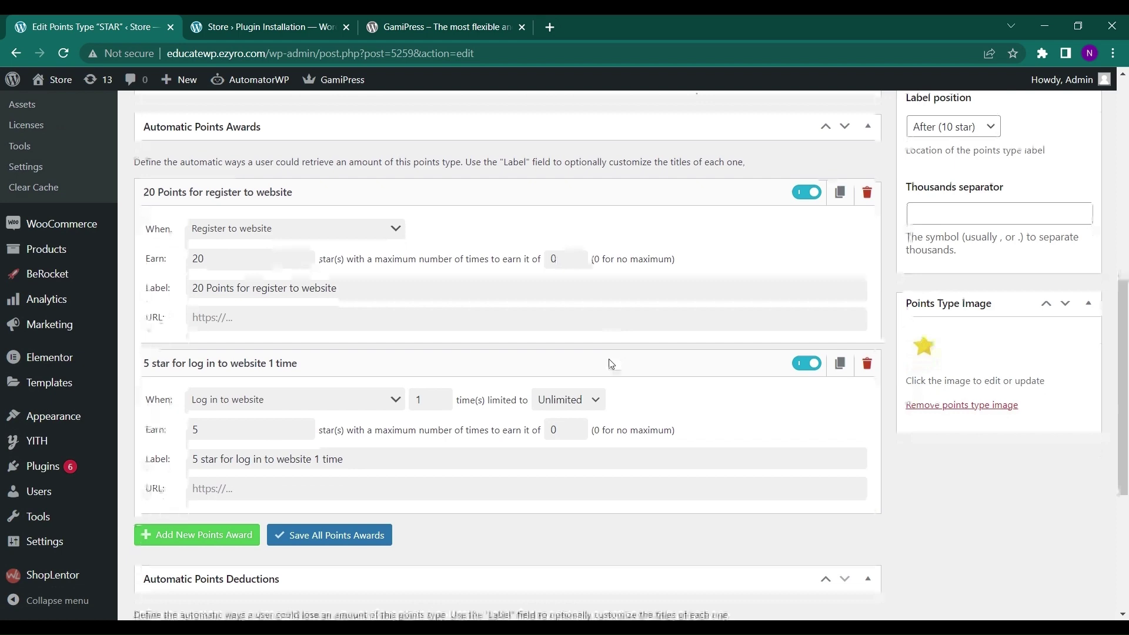
pyautogui.scroll(4, 91, 295)
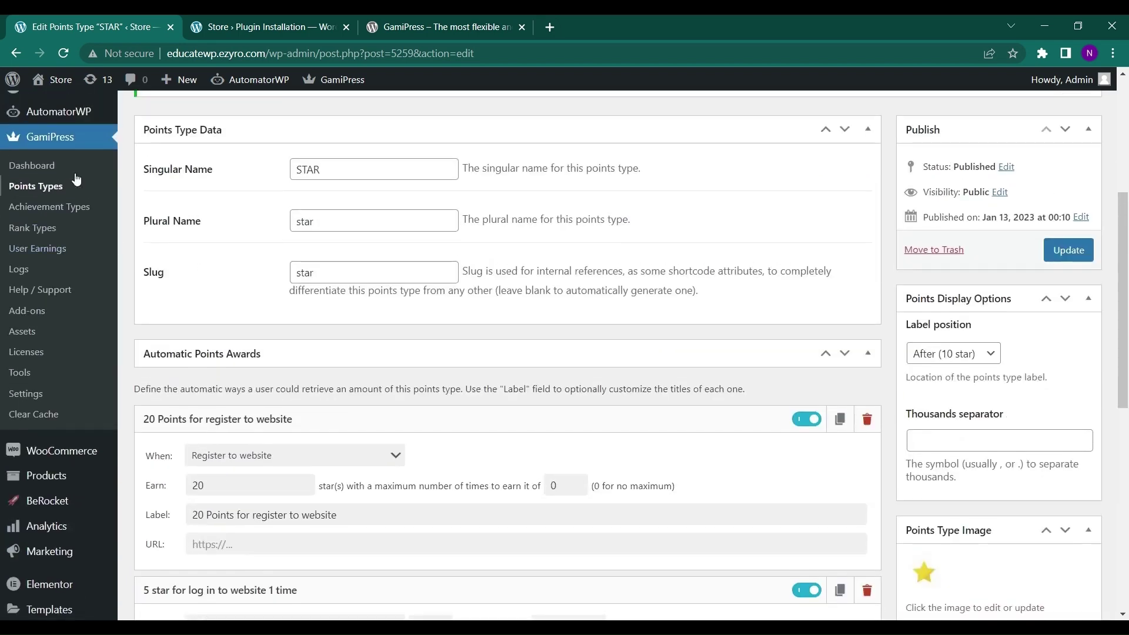
pyautogui.scroll(1, 56, 209)
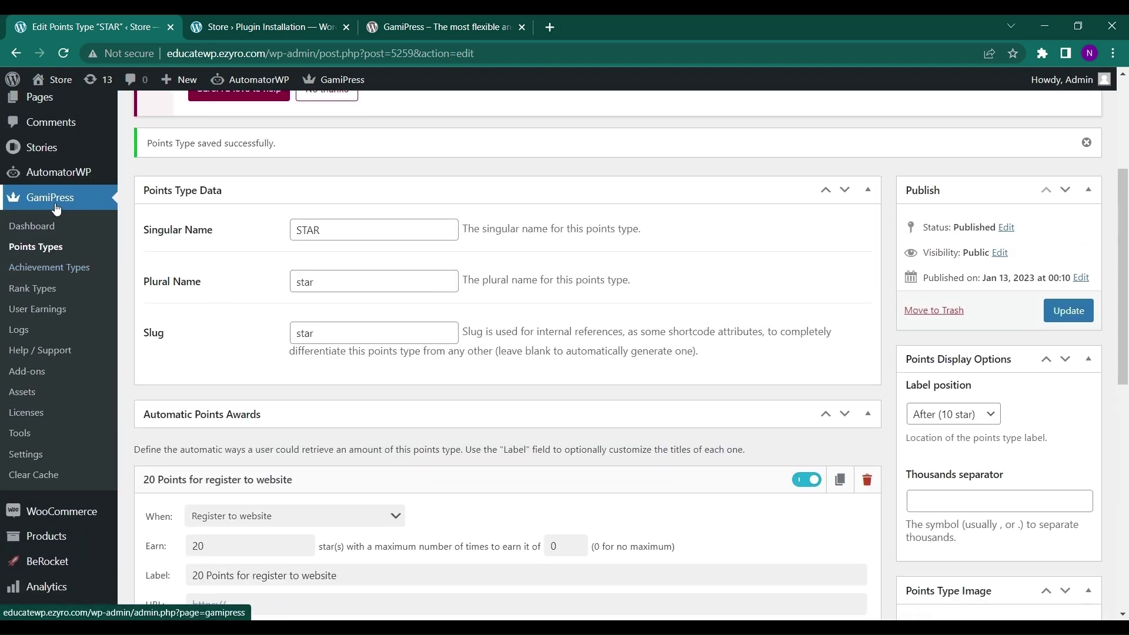
# Add an achievement type with singular name BASIC ACHIVEMENT and publish it
pyautogui.click(57, 270)
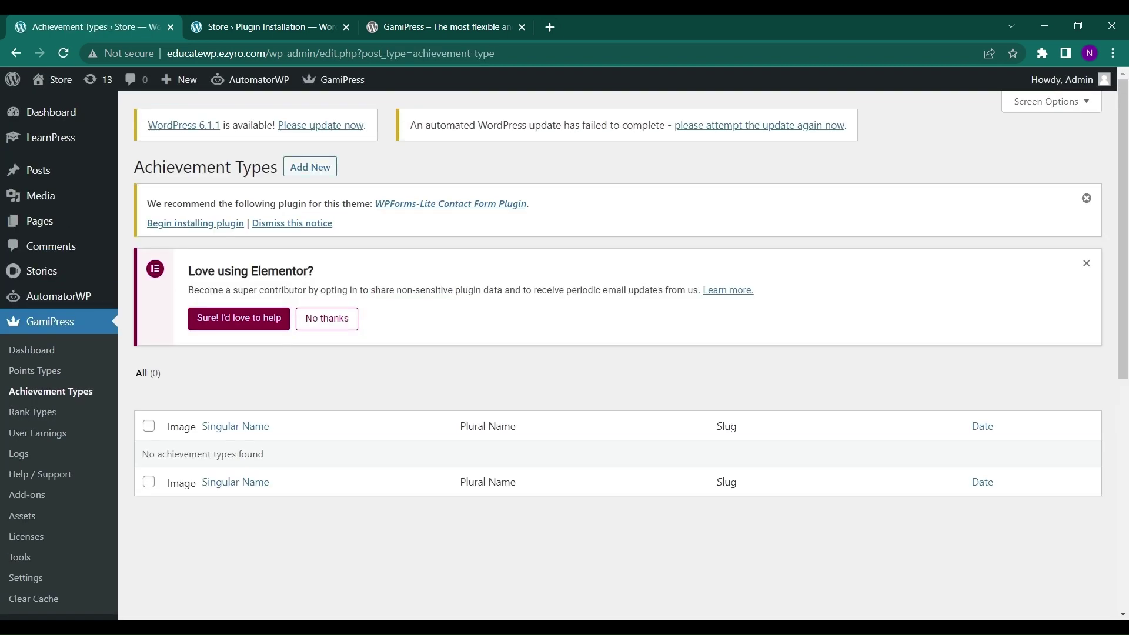
pyautogui.click(310, 166)
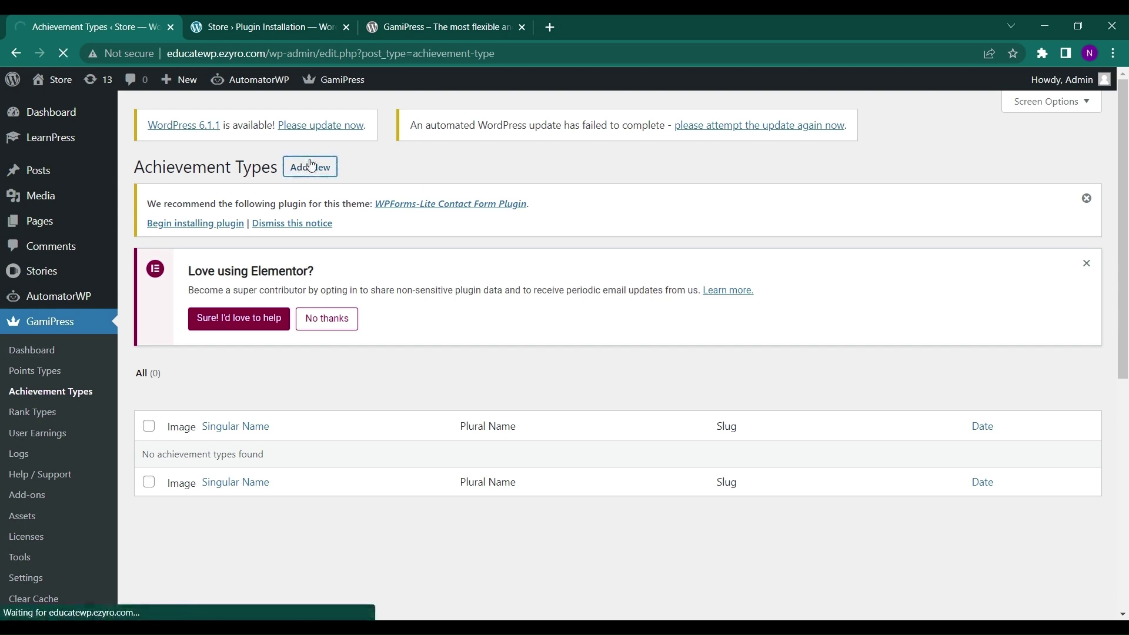
pyautogui.scroll(-1, 294, 375)
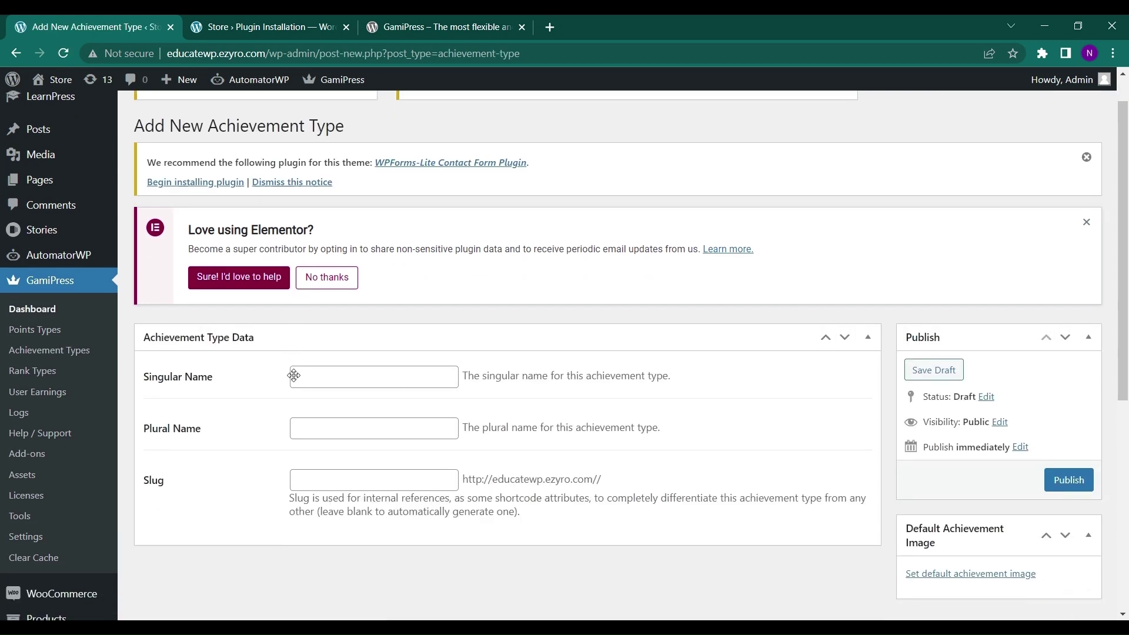
pyautogui.click(295, 375)
pyautogui.write('a')
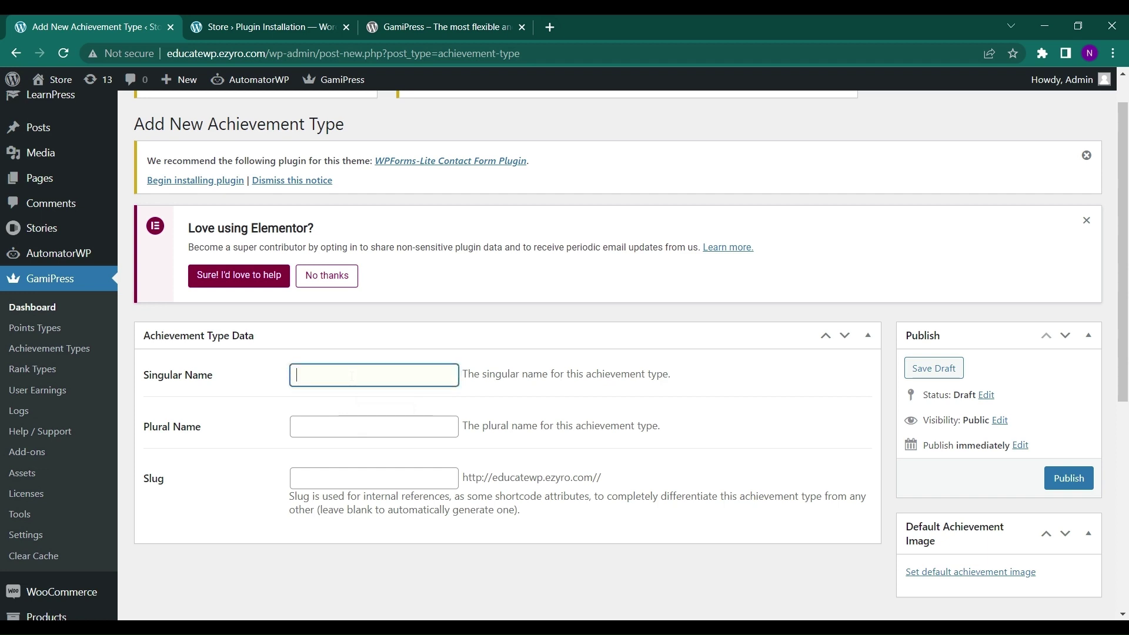
pyautogui.write('ASIC ACHIVEMENT')
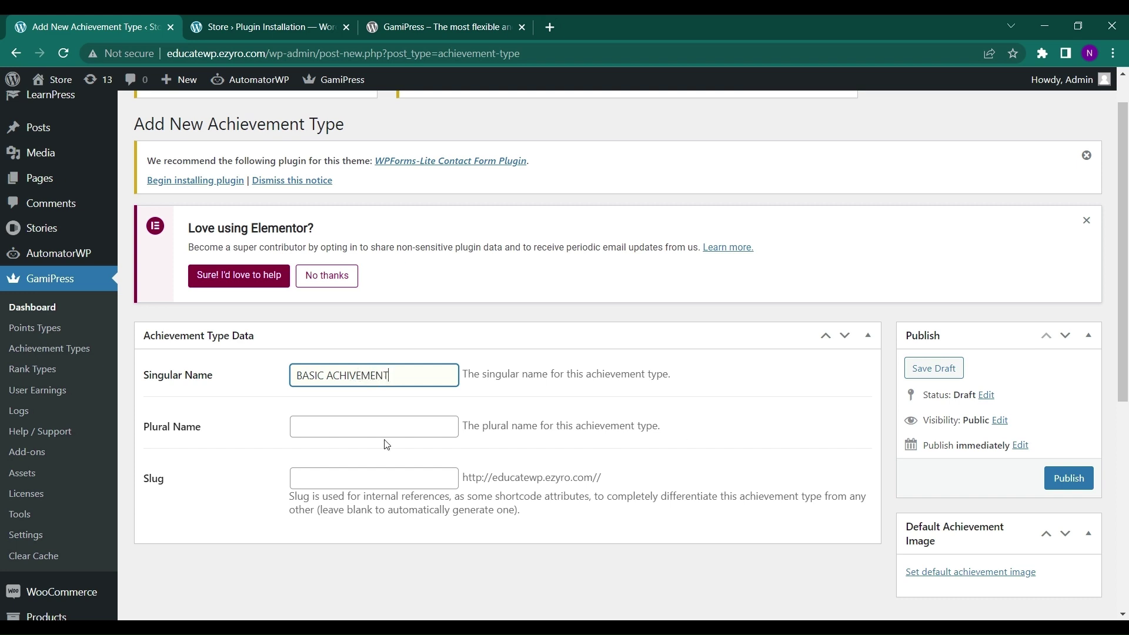
pyautogui.click(1067, 489)
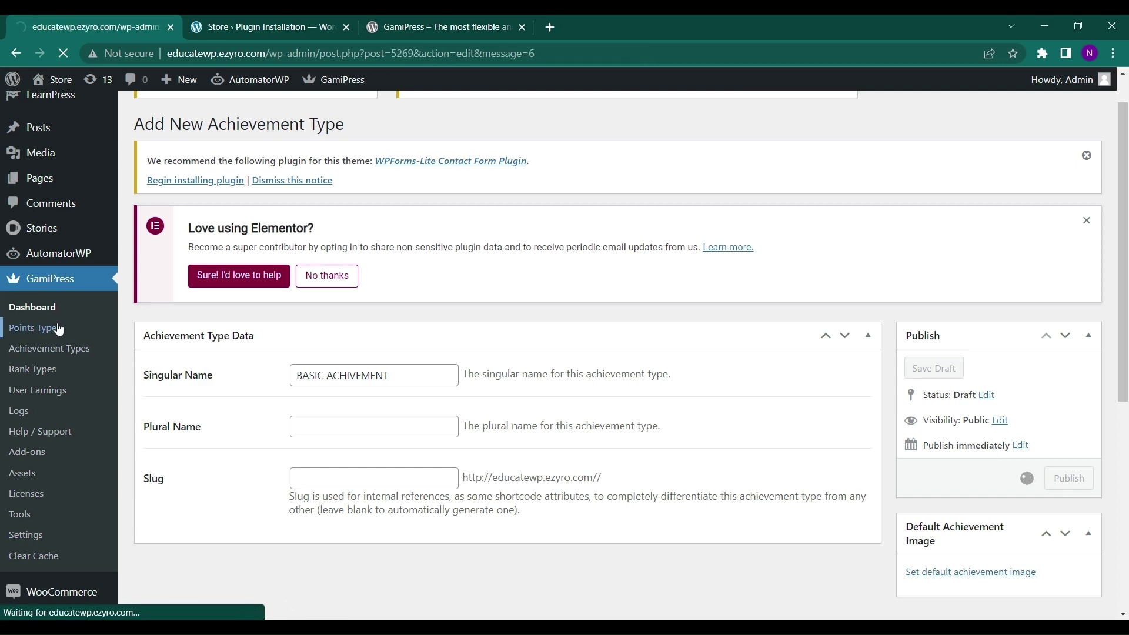
pyautogui.scroll(-3, 234, 493)
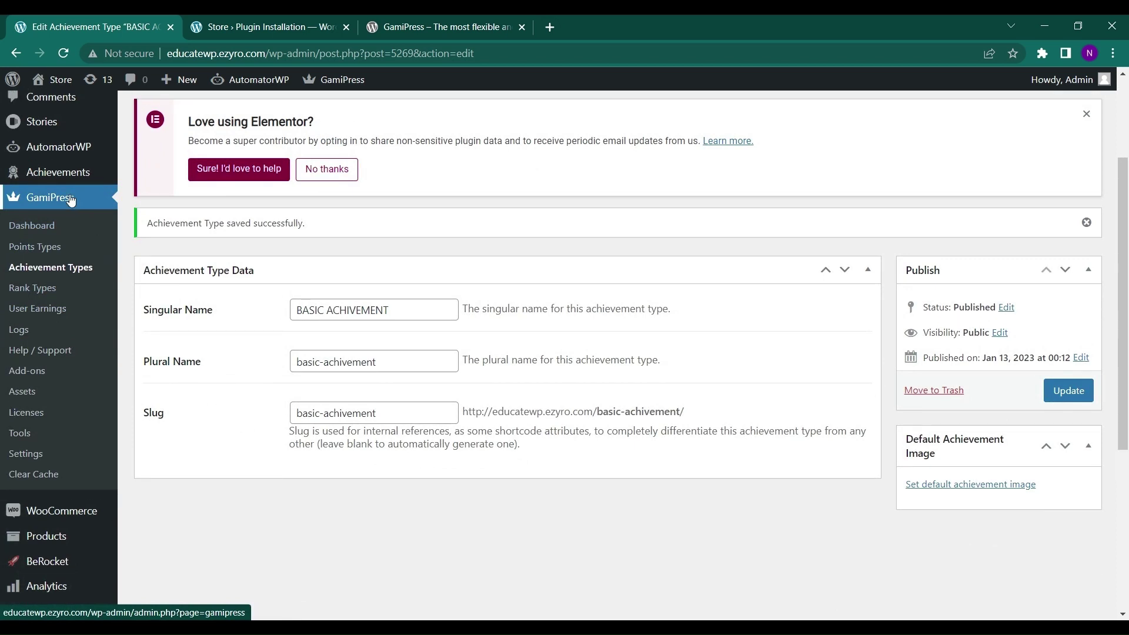
pyautogui.moveTo(56, 176)
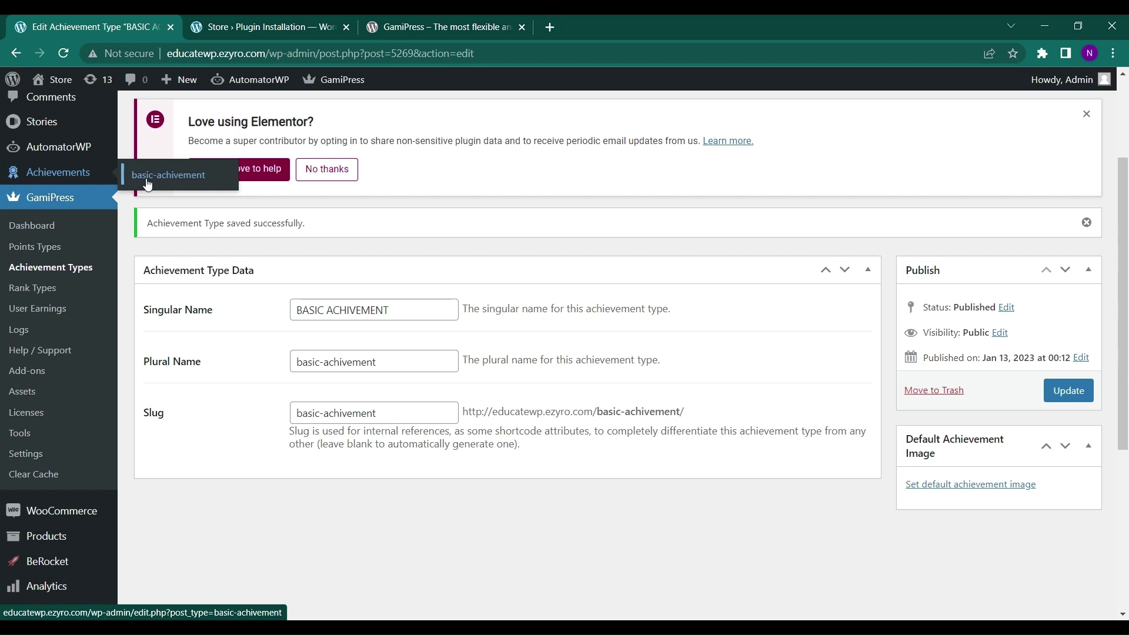
# Add a rank type with singular name RANK 1 and publish it
pyautogui.click(39, 293)
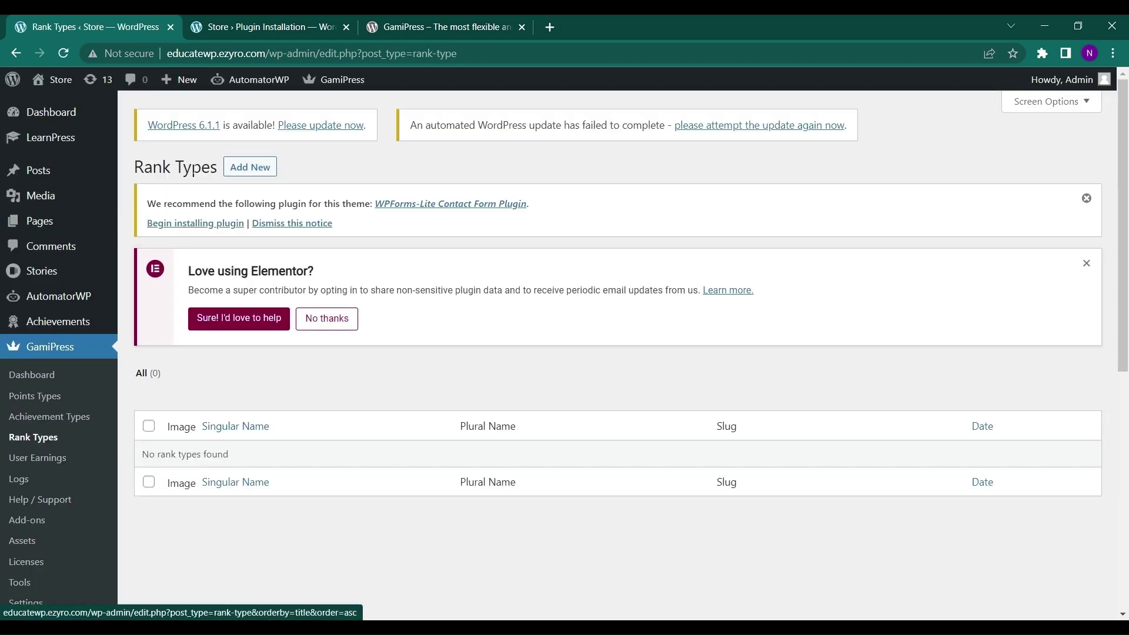
pyautogui.click(239, 170)
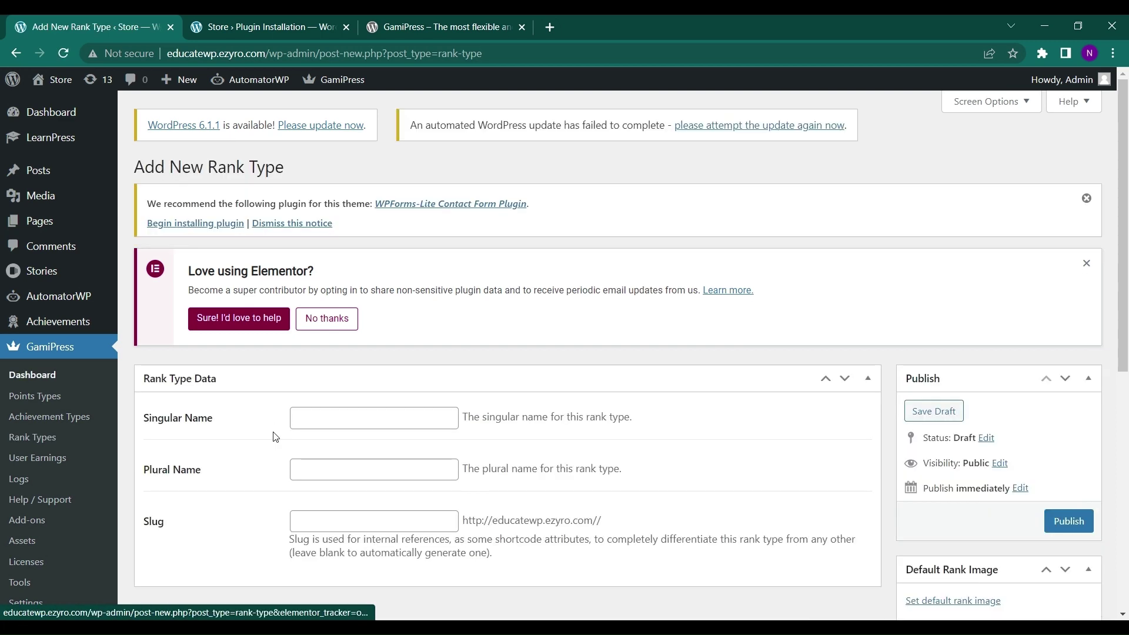
pyautogui.scroll(-1, 273, 435)
pyautogui.click(347, 336)
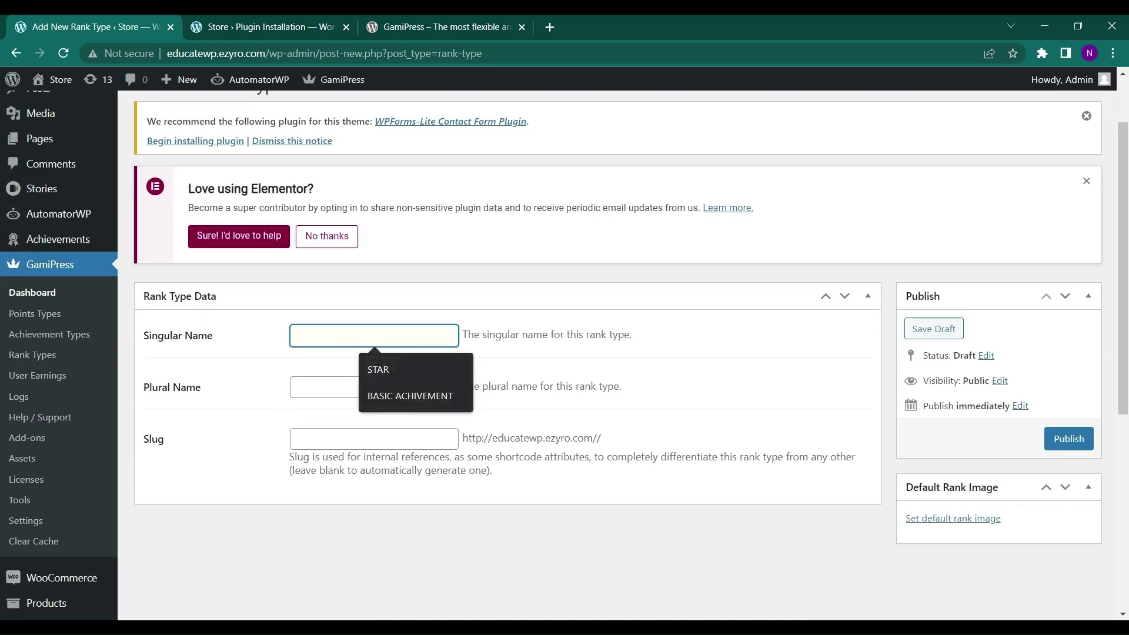
pyautogui.write('rA')
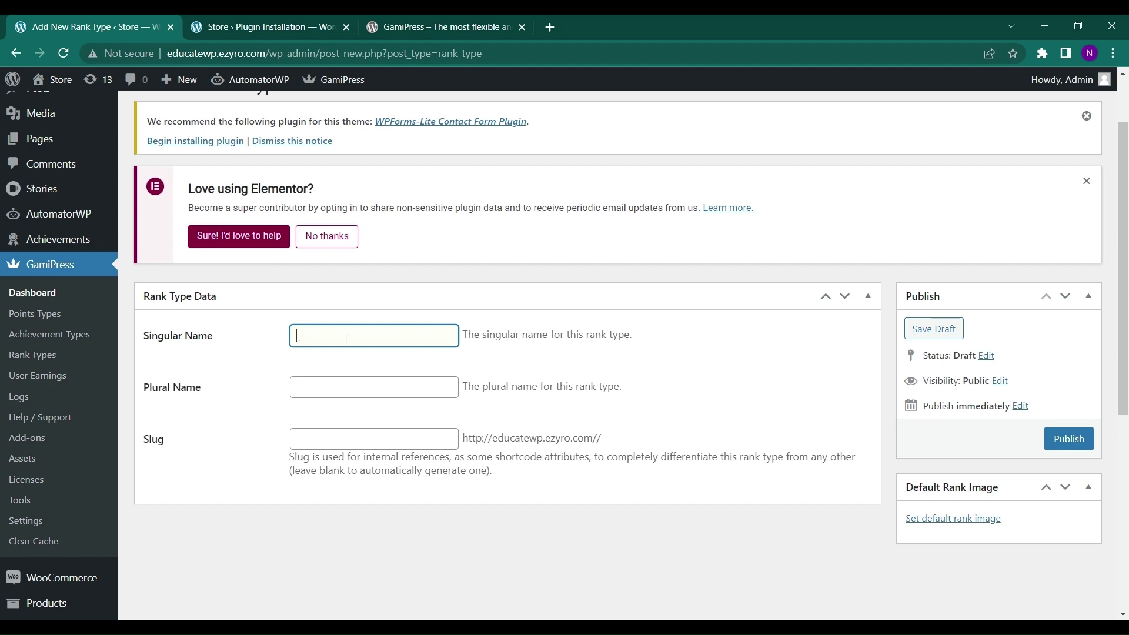
pyautogui.write('NK 1')
pyautogui.click(1069, 438)
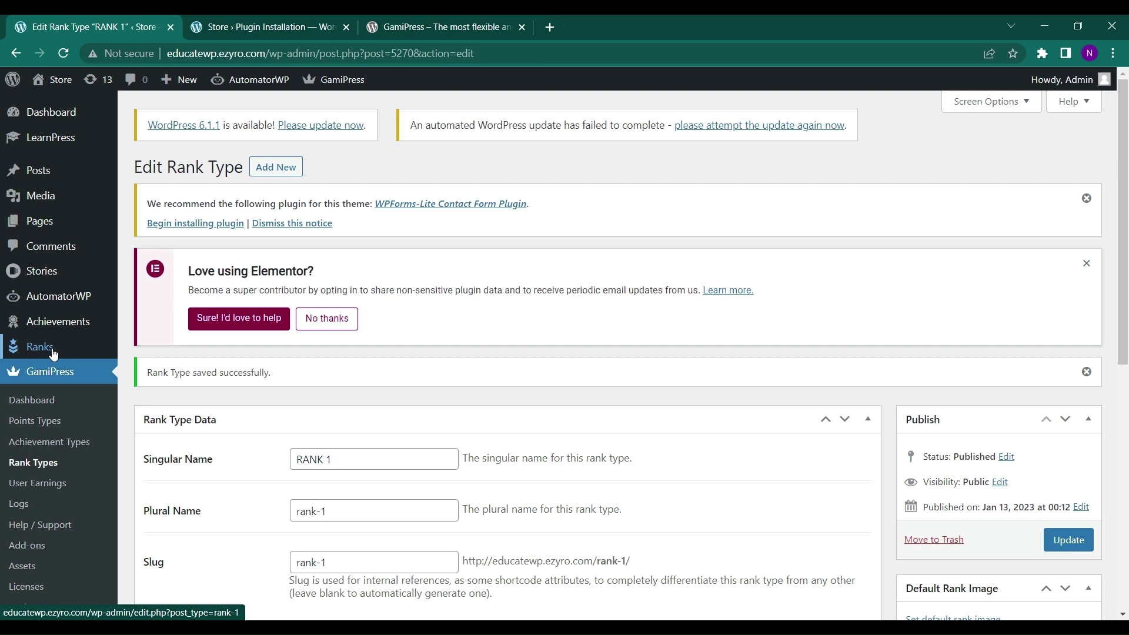
# Start a new achievement from the basic-achivement list
pyautogui.click(59, 324)
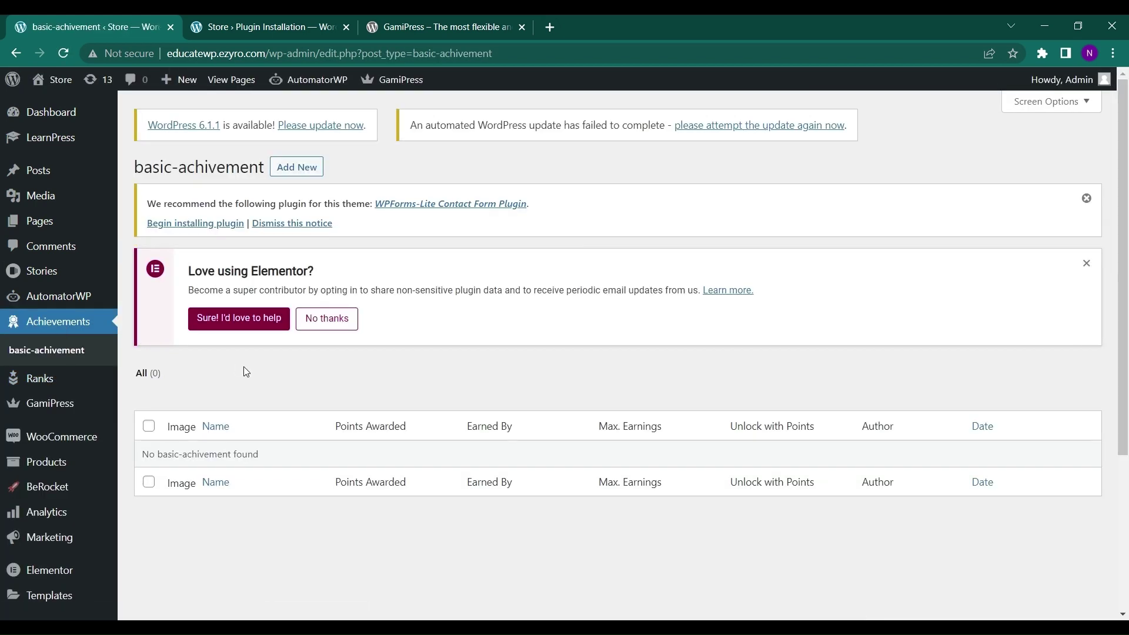
pyautogui.scroll(-1, 244, 365)
pyautogui.scroll(1, 246, 371)
pyautogui.click(301, 169)
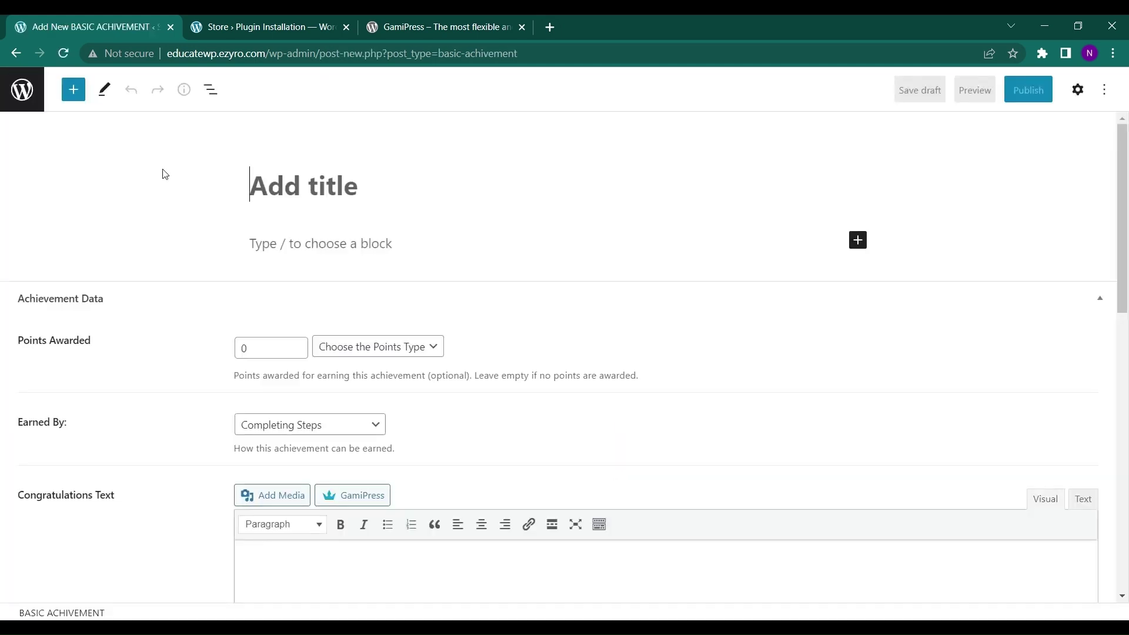
# Set Points Awarded to 20 of the star points type
pyautogui.scroll(-2, 132, 383)
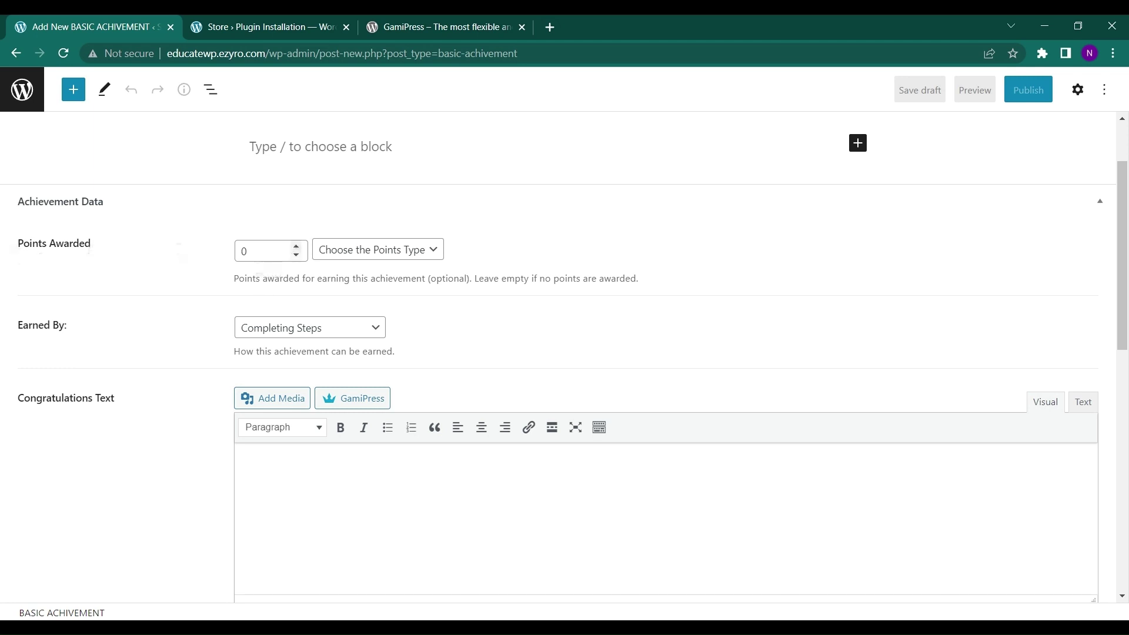
pyautogui.click(253, 251)
pyautogui.doubleClick(243, 251)
pyautogui.write('2')
pyautogui.click(365, 253)
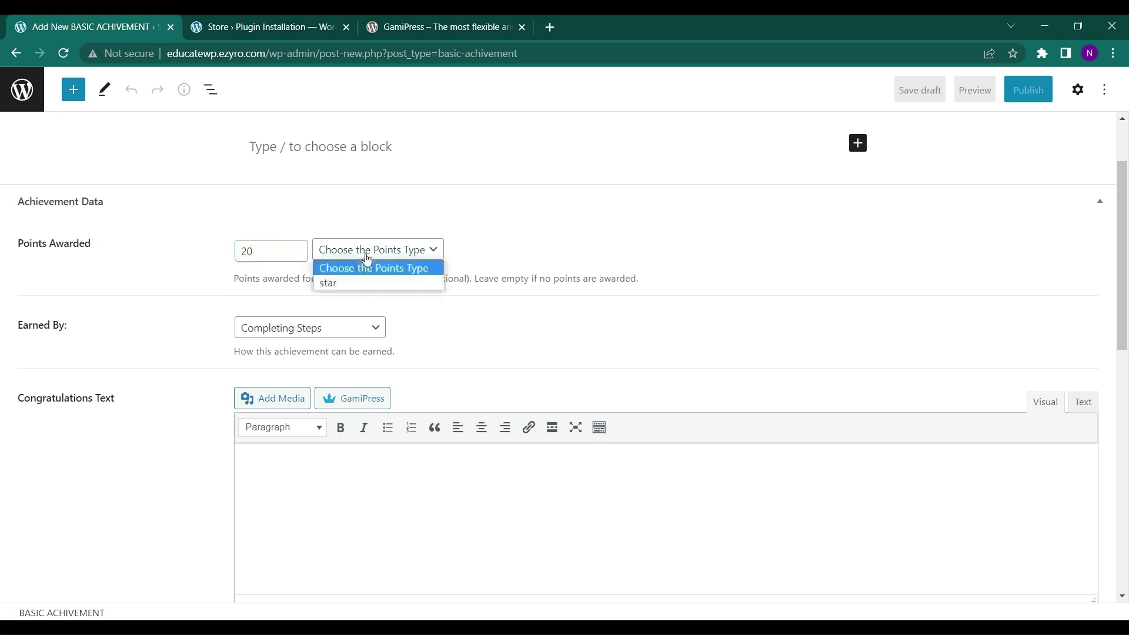
pyautogui.click(362, 285)
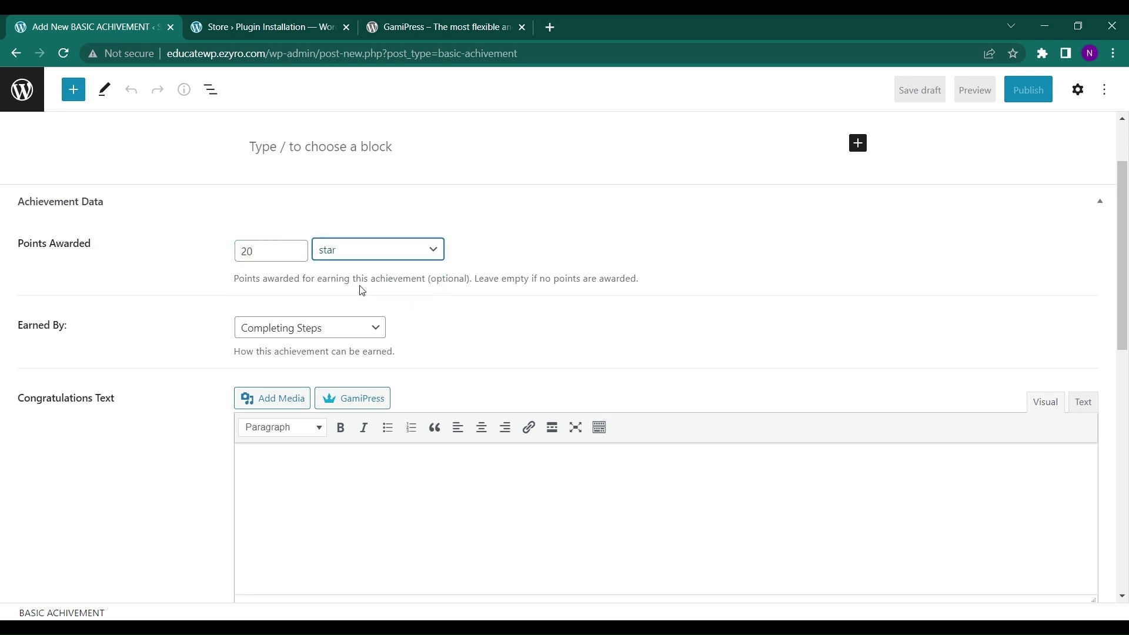
# Bring up the Earned By choices for how the achievement is earned
pyautogui.scroll(-1, 362, 290)
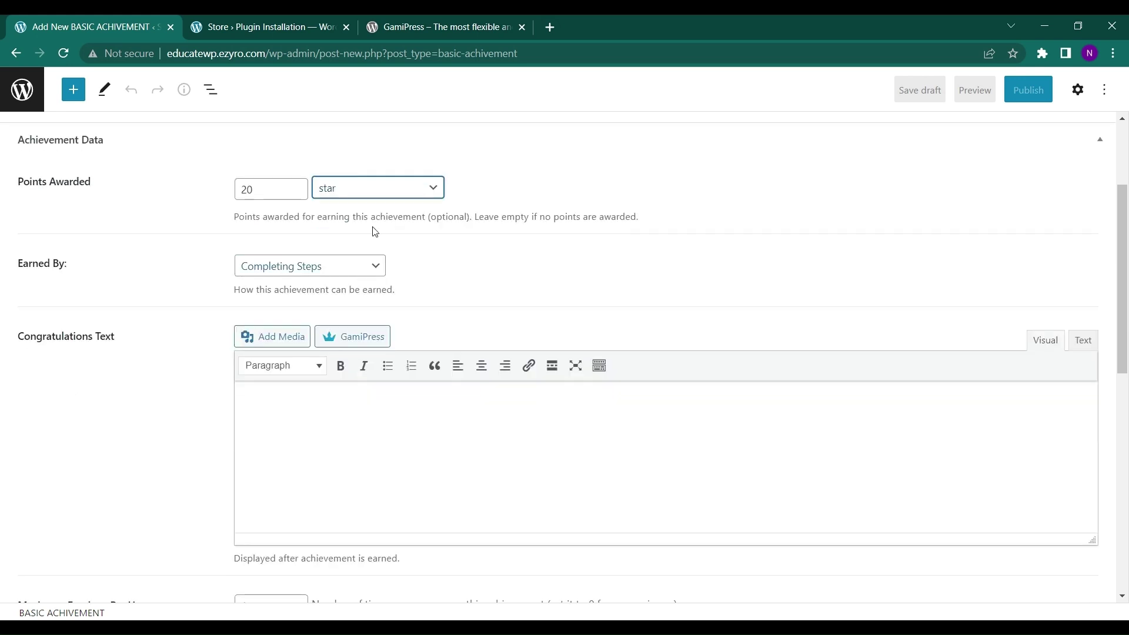
pyautogui.click(321, 269)
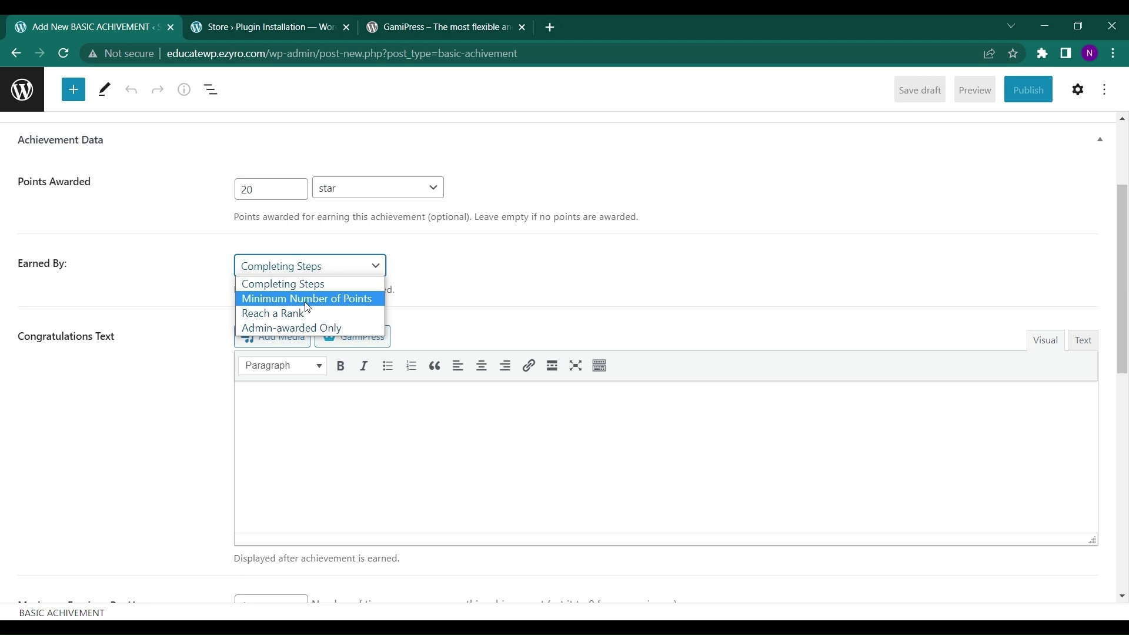
pyautogui.click(294, 284)
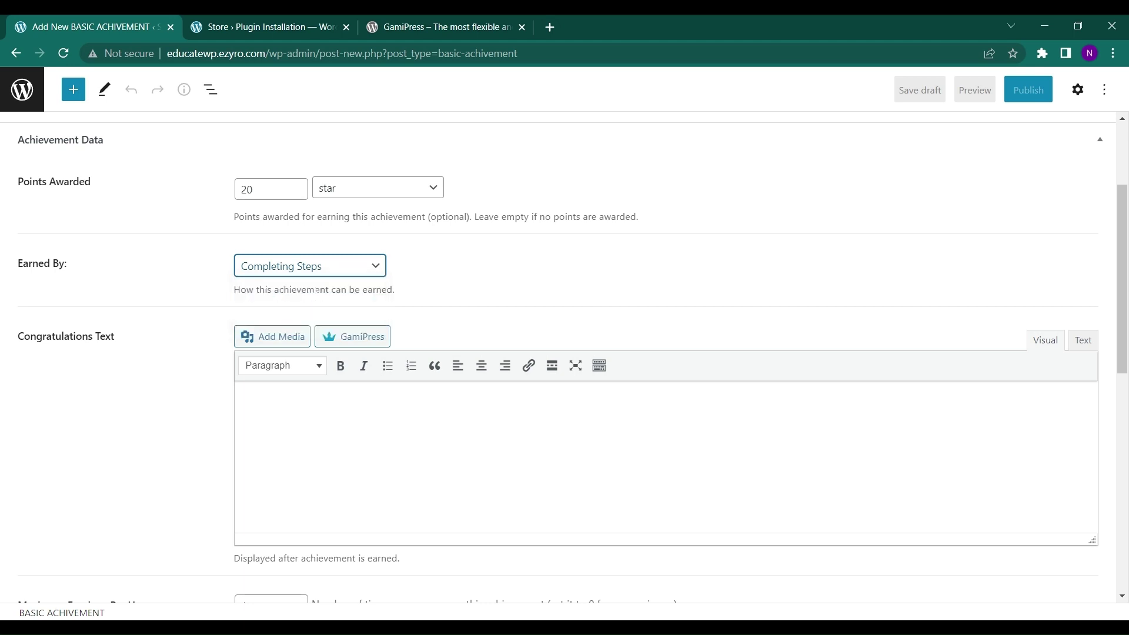
pyautogui.scroll(-1, 347, 259)
pyautogui.scroll(1, 347, 259)
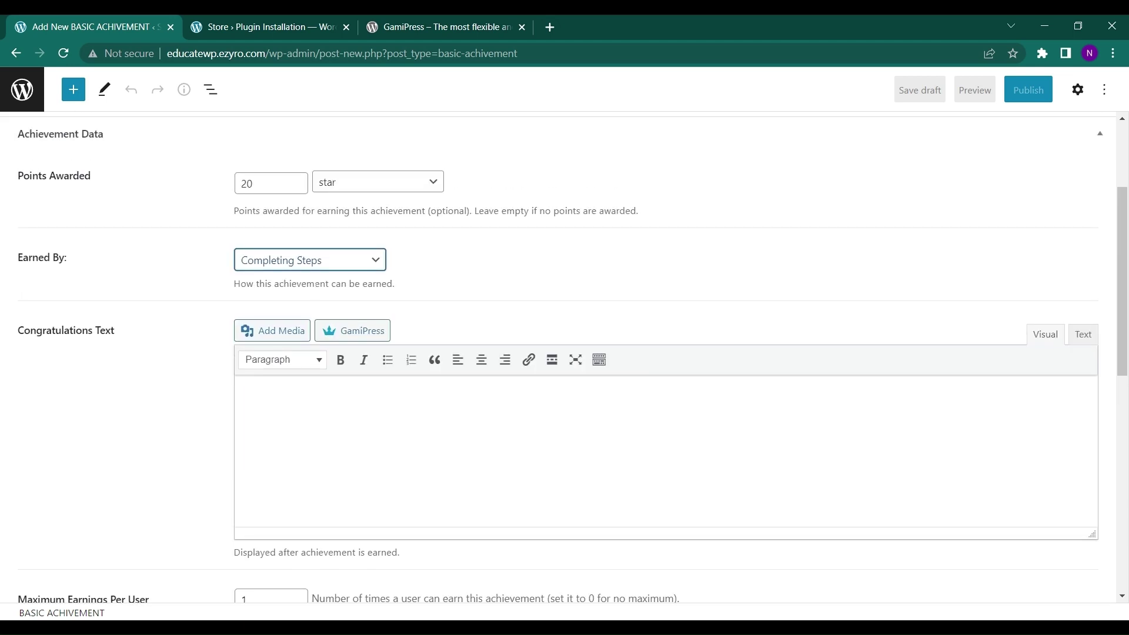
pyautogui.click(347, 260)
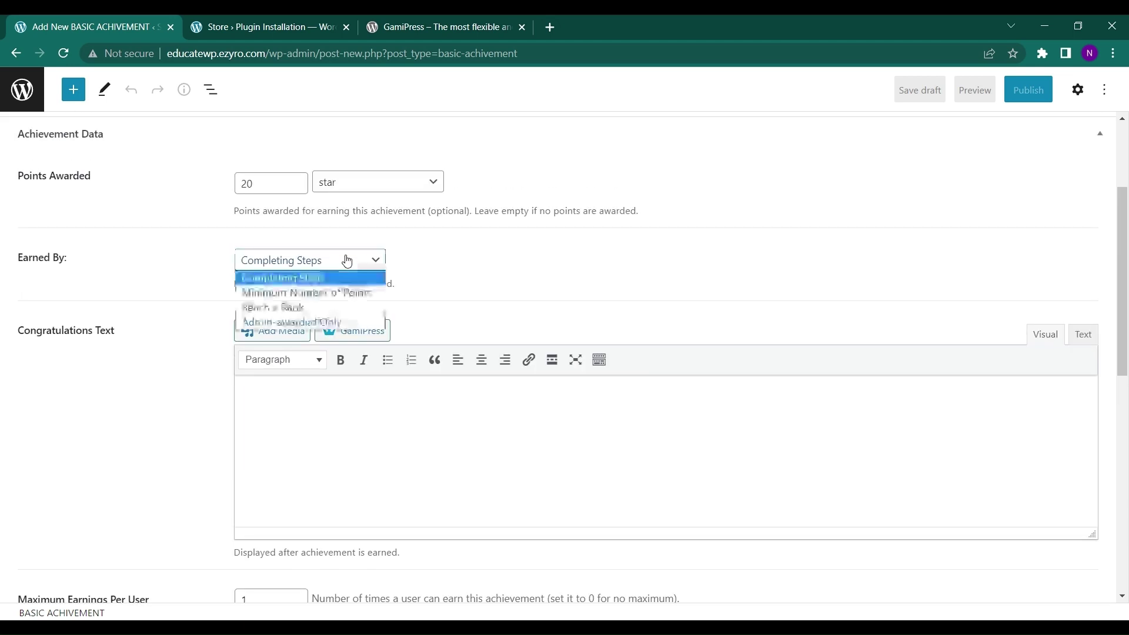
# Earn the achievement by Minimum Number of Points, requiring 25 points
pyautogui.click(318, 294)
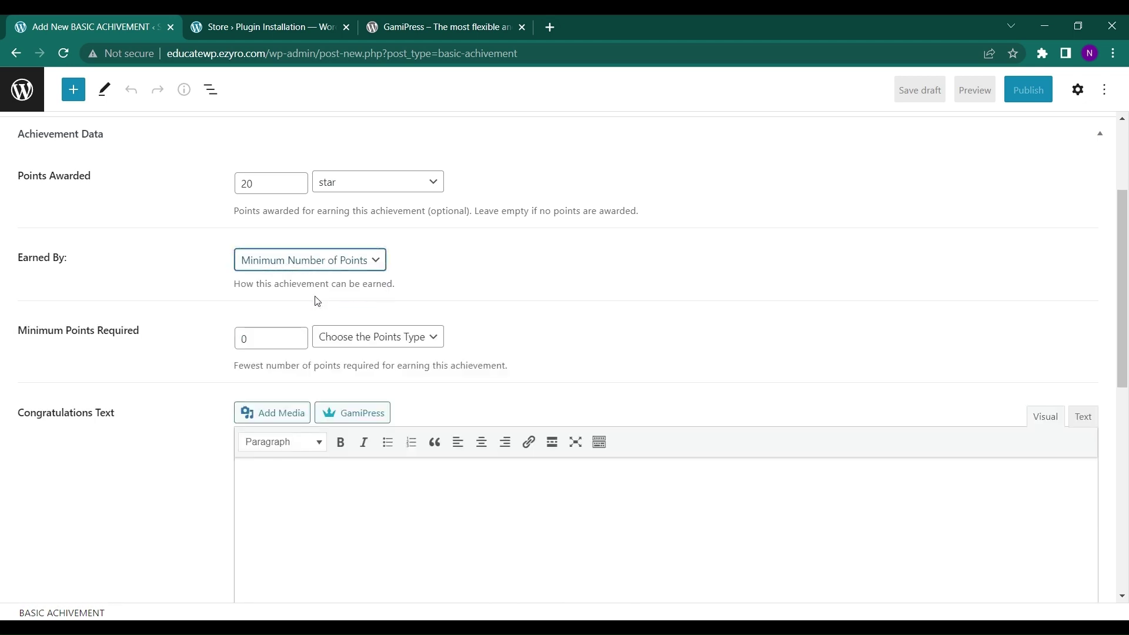
pyautogui.scroll(-1, 282, 356)
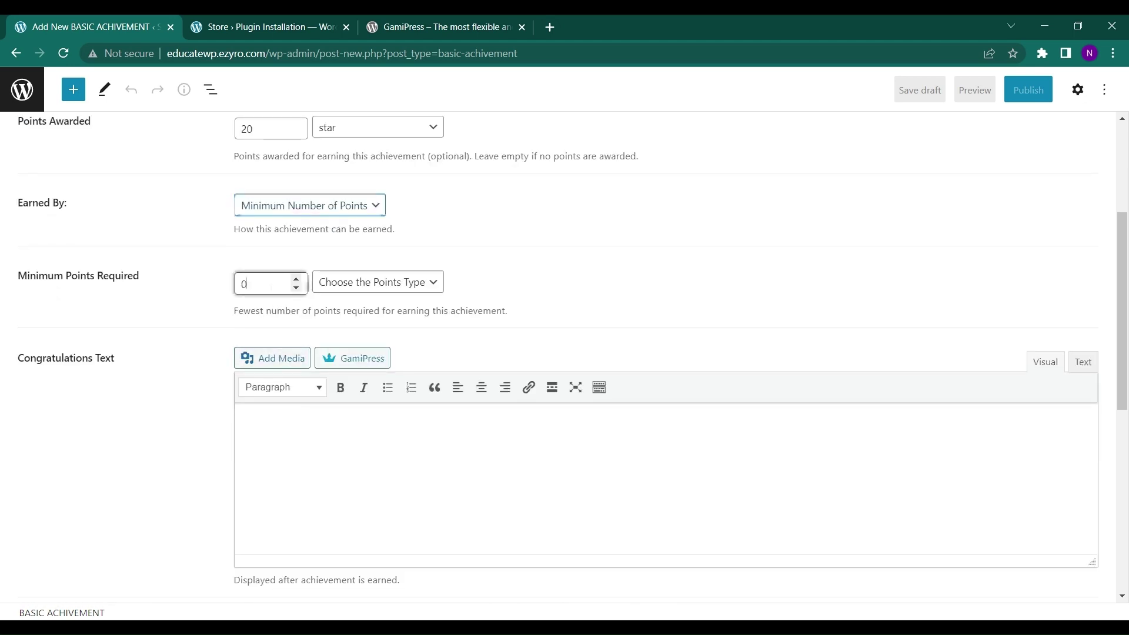
pyautogui.moveTo(259, 284); pyautogui.dragTo(229, 294)
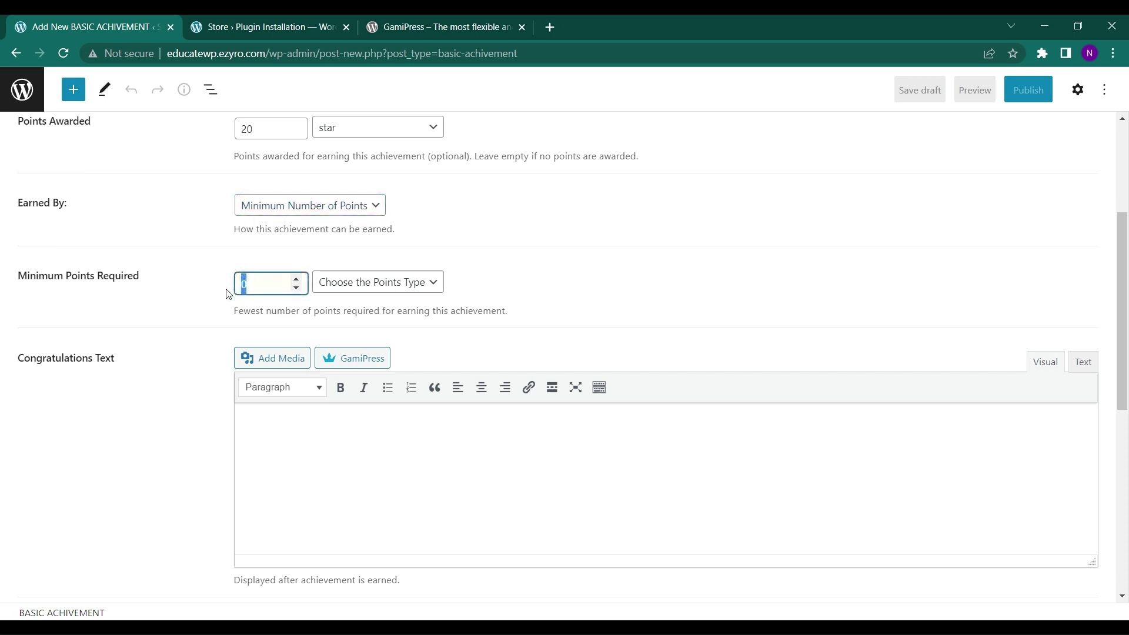
pyautogui.write('25')
# Review the congratulations text and leave Max Earnings per user at 1
pyautogui.scroll(2, 222, 294)
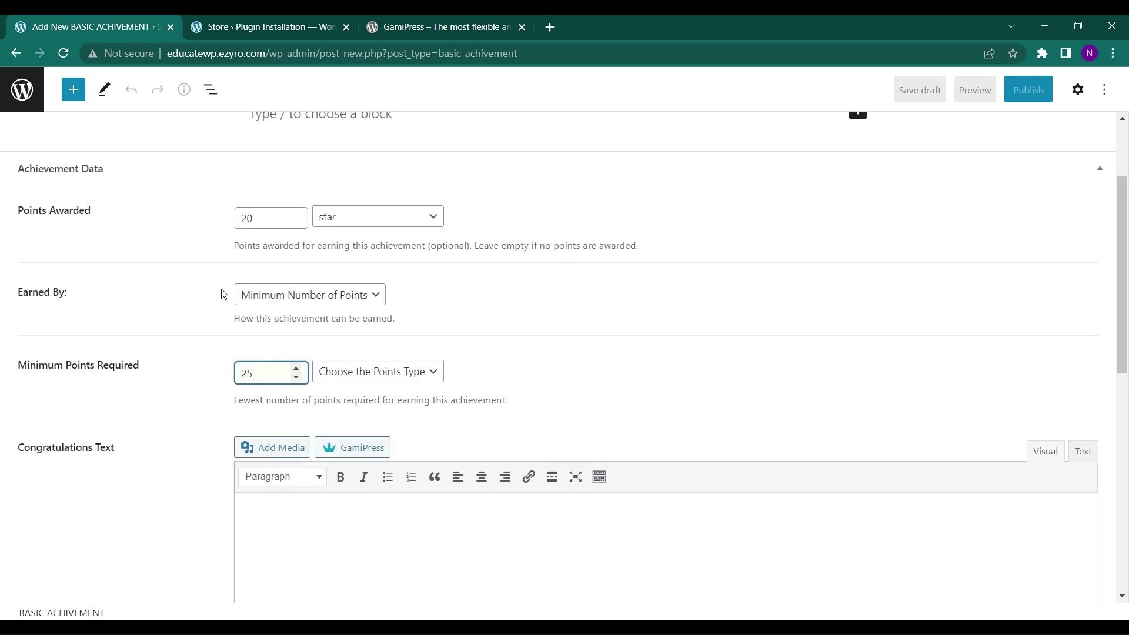
pyautogui.scroll(-2, 223, 294)
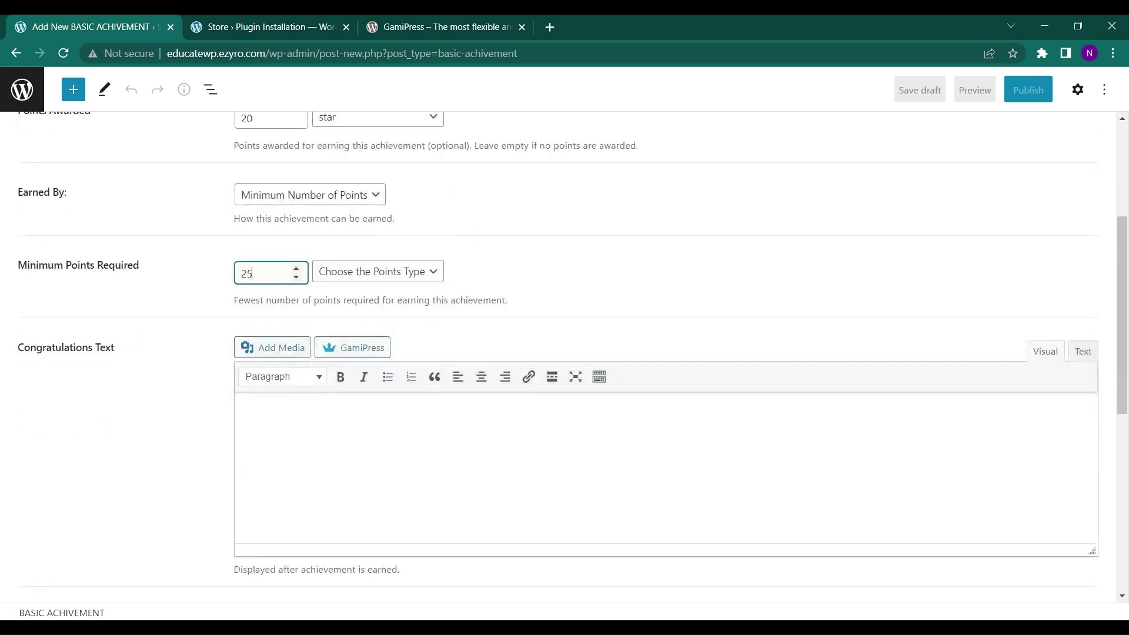
pyautogui.scroll(-1, 331, 310)
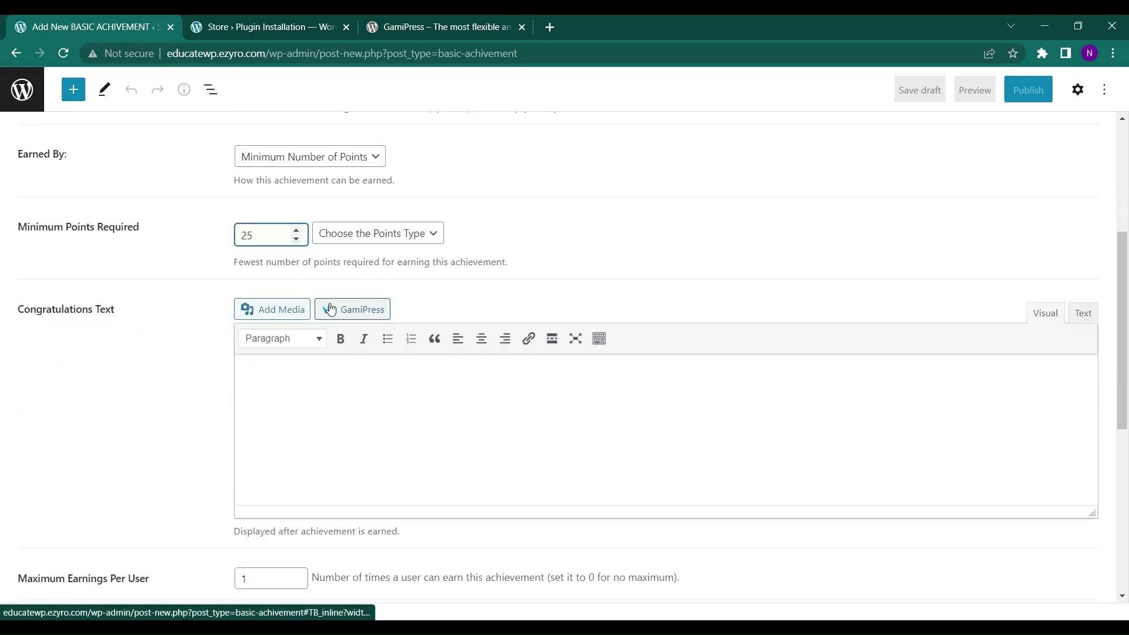
pyautogui.click(331, 309)
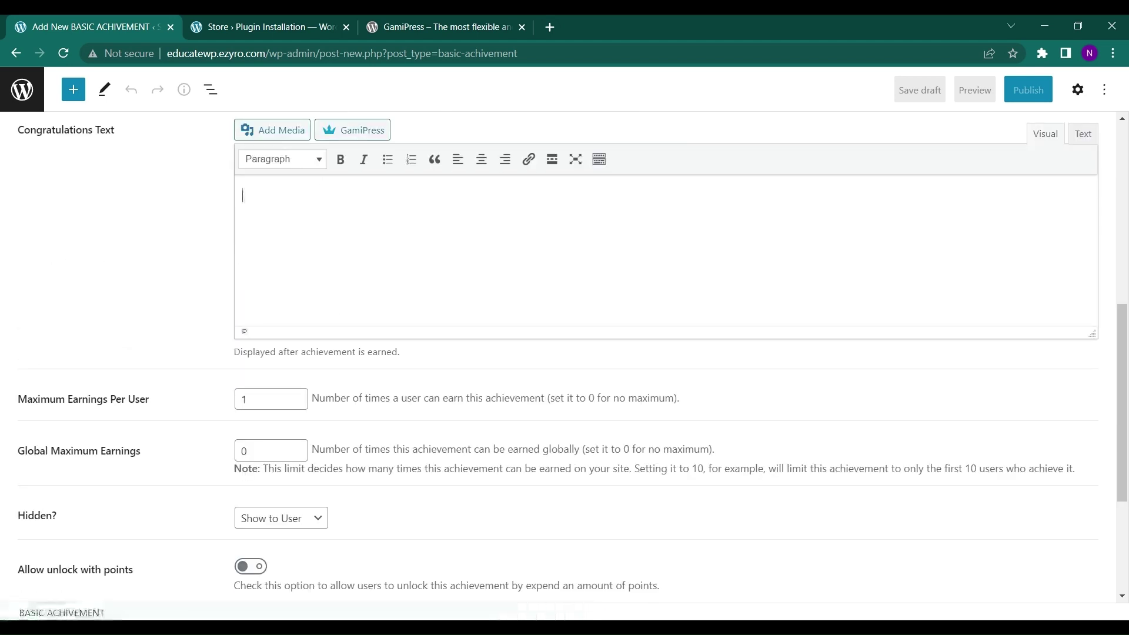
pyautogui.scroll(-2, 565, 353)
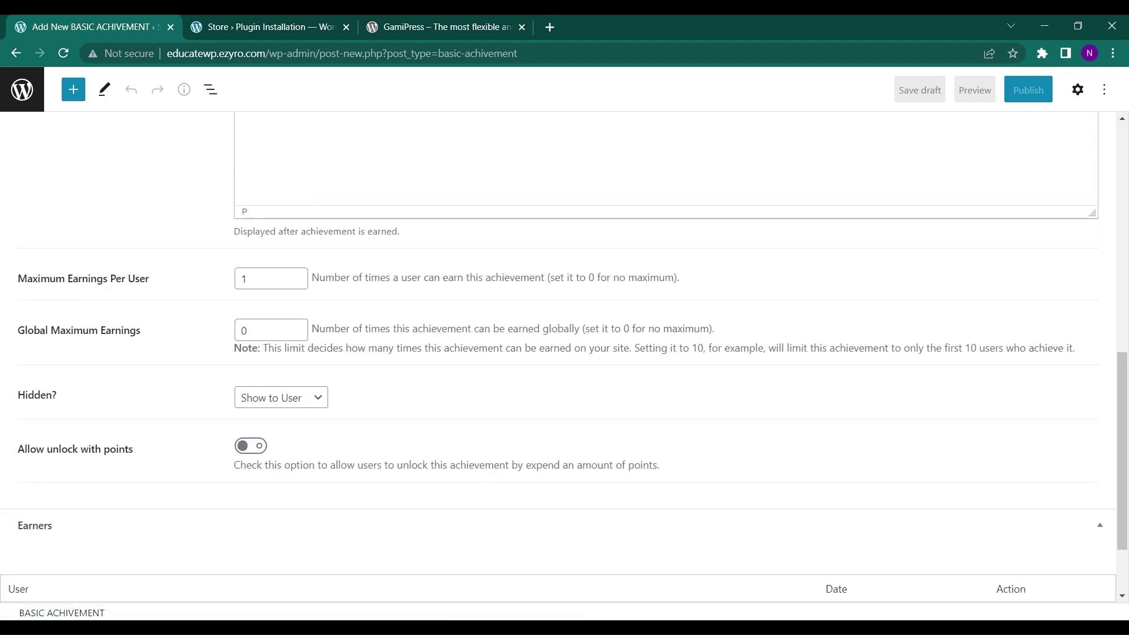
pyautogui.scroll(-1, 317, 207)
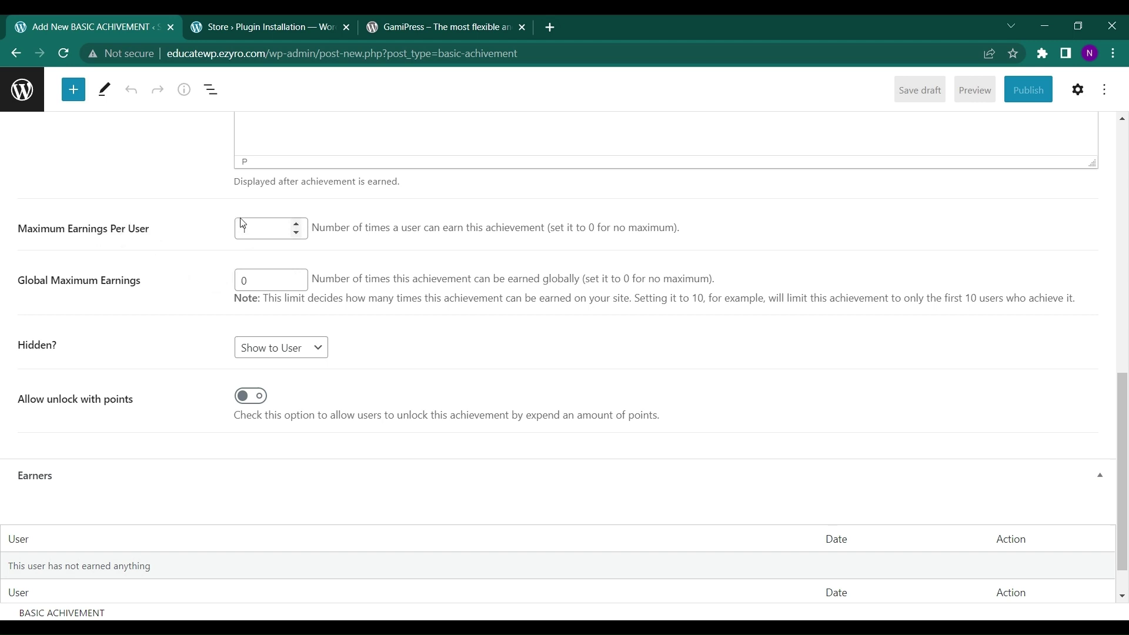
pyautogui.tripleClick(297, 226)
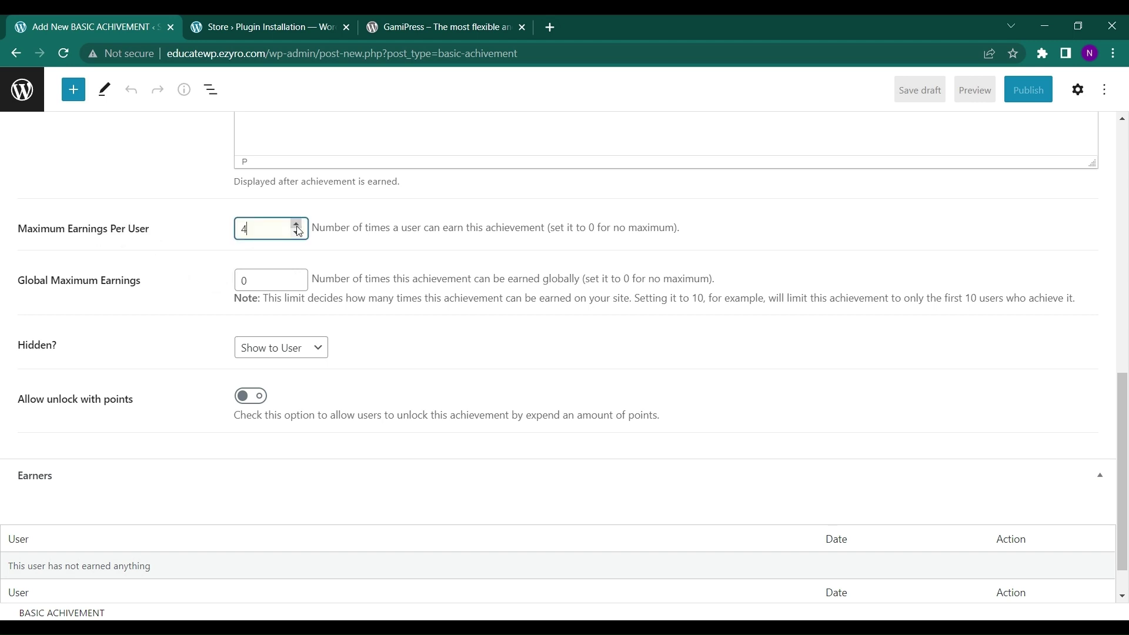
pyautogui.tripleClick(297, 232)
# Keep the achievement visible and leave Allow unlock with points turned off
pyautogui.scroll(-1, 177, 335)
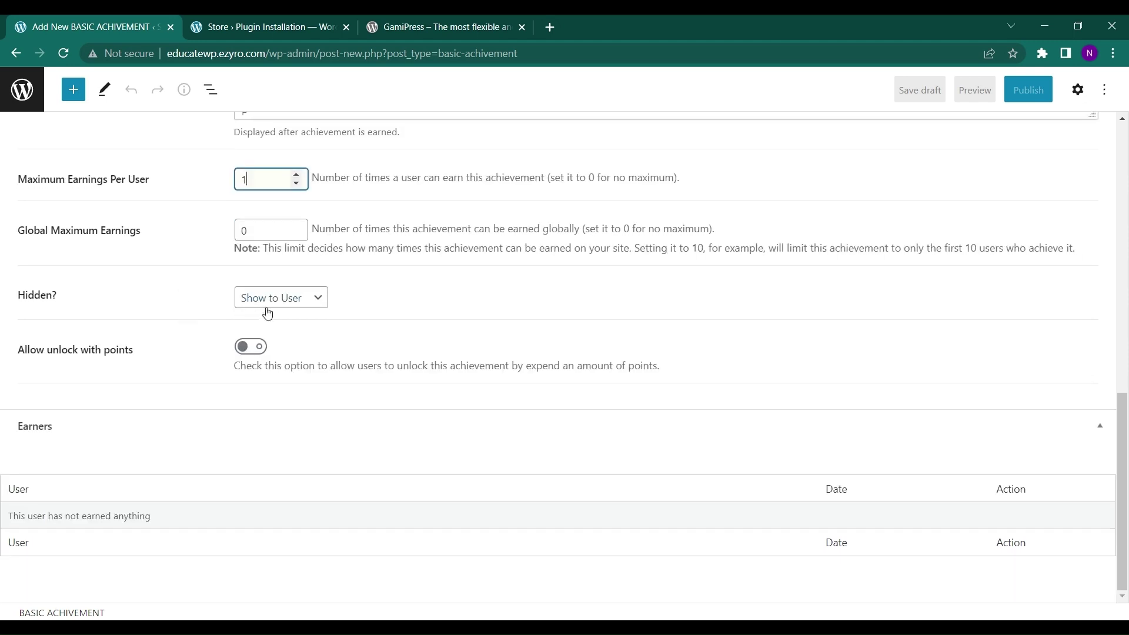
pyautogui.click(246, 302)
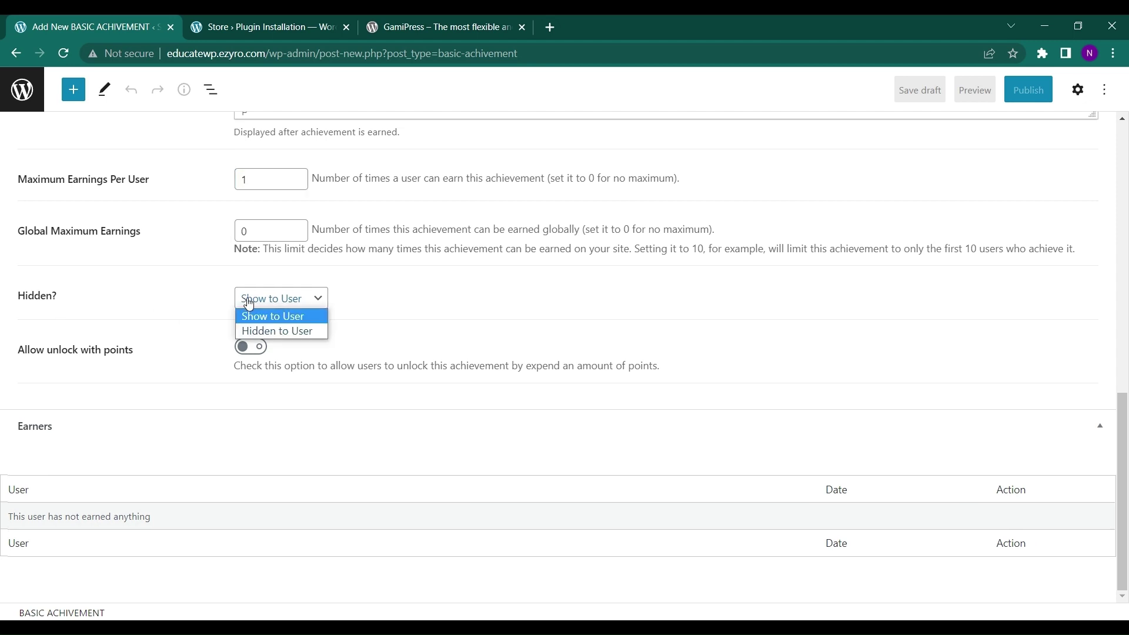
pyautogui.click(288, 307)
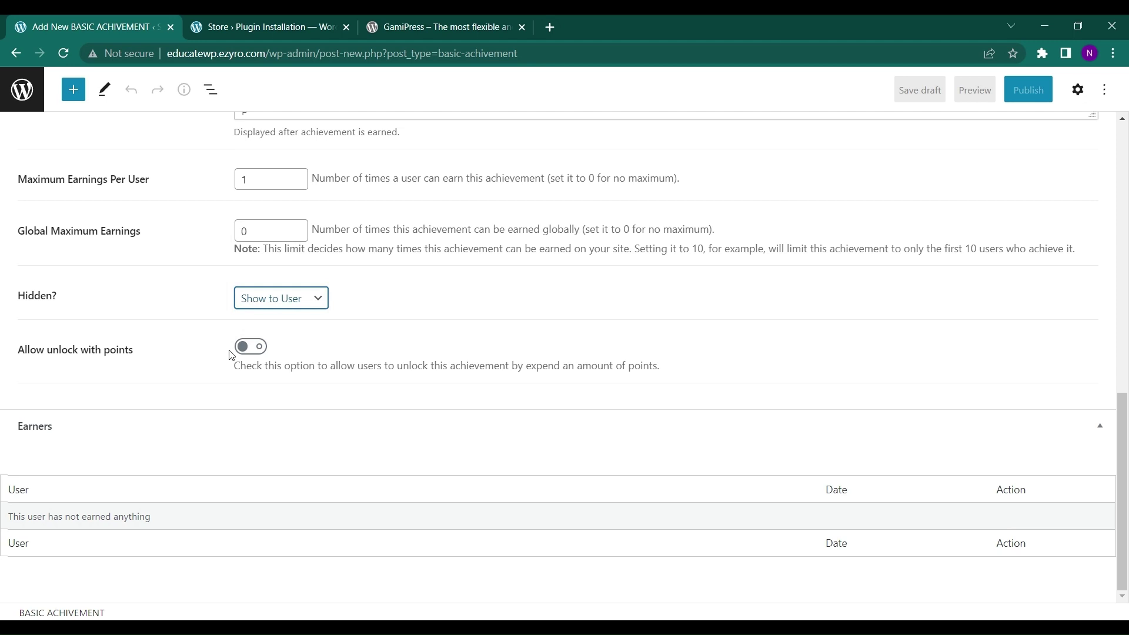
pyautogui.click(252, 353)
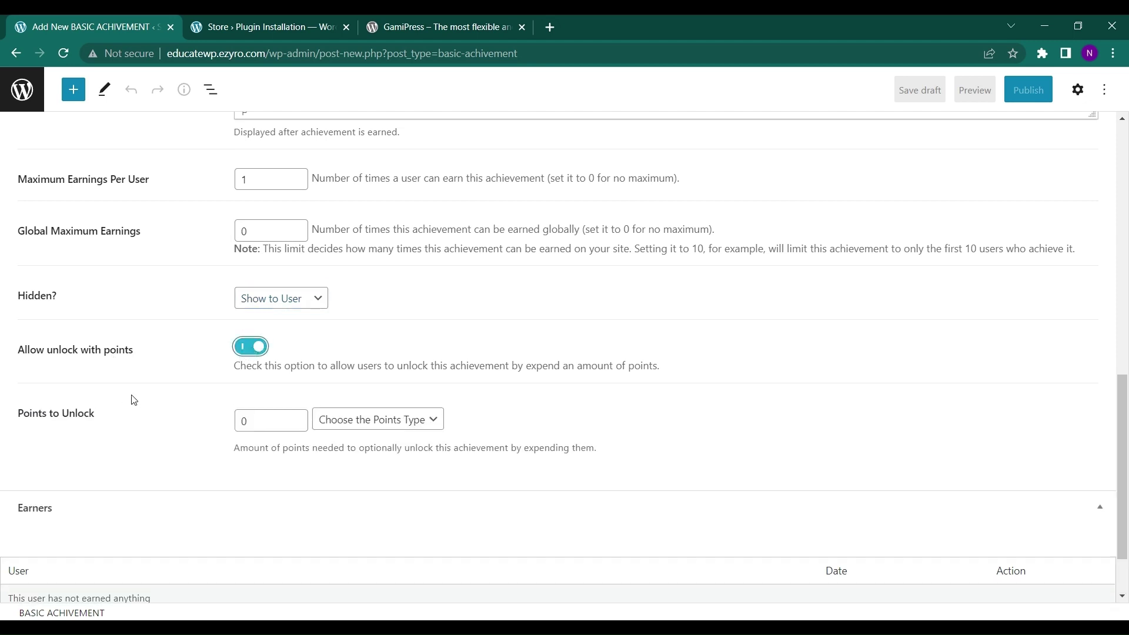
pyautogui.scroll(-1, 134, 400)
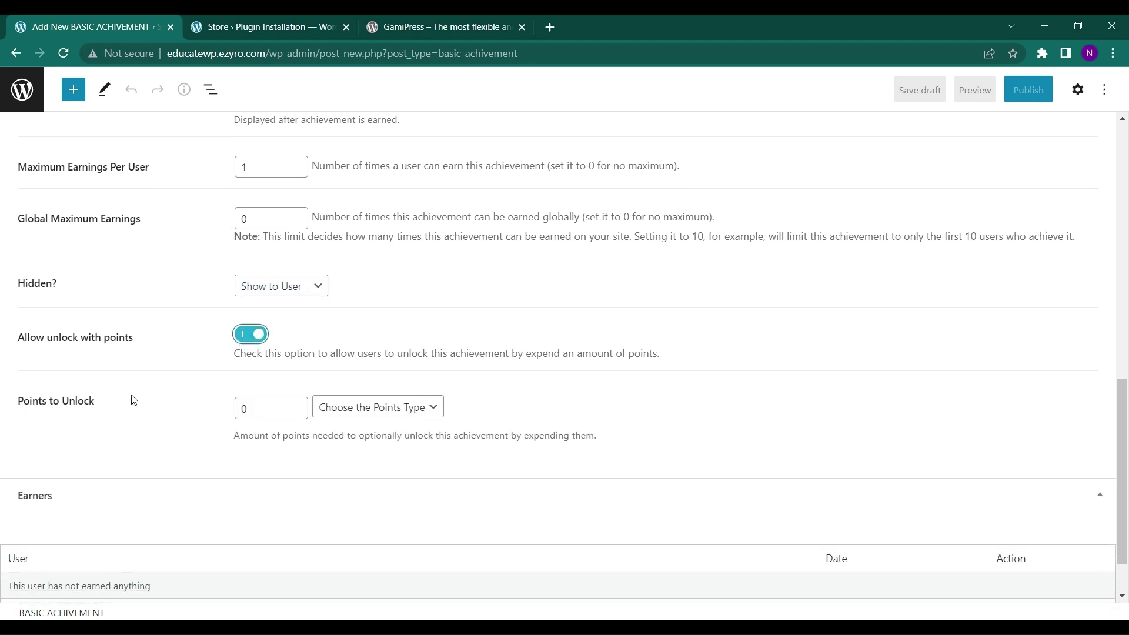
pyautogui.click(251, 335)
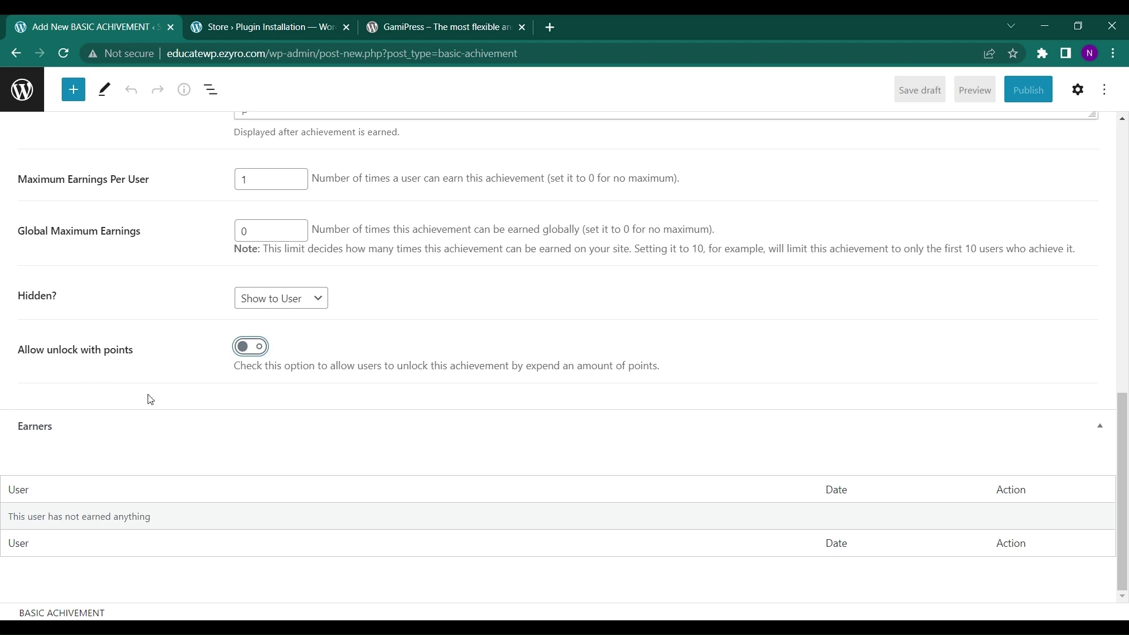
pyautogui.scroll(10, 830, 505)
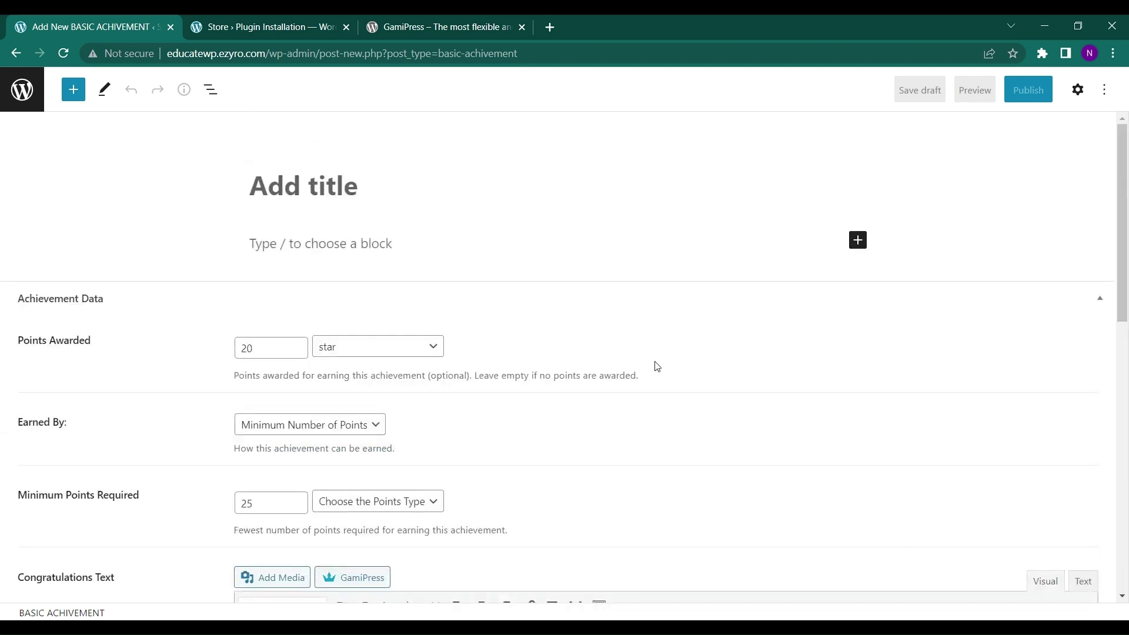
# Title the achievement 'BASIC ACHIEVEMENT 1'
pyautogui.click(306, 186)
pyautogui.write('bASI')
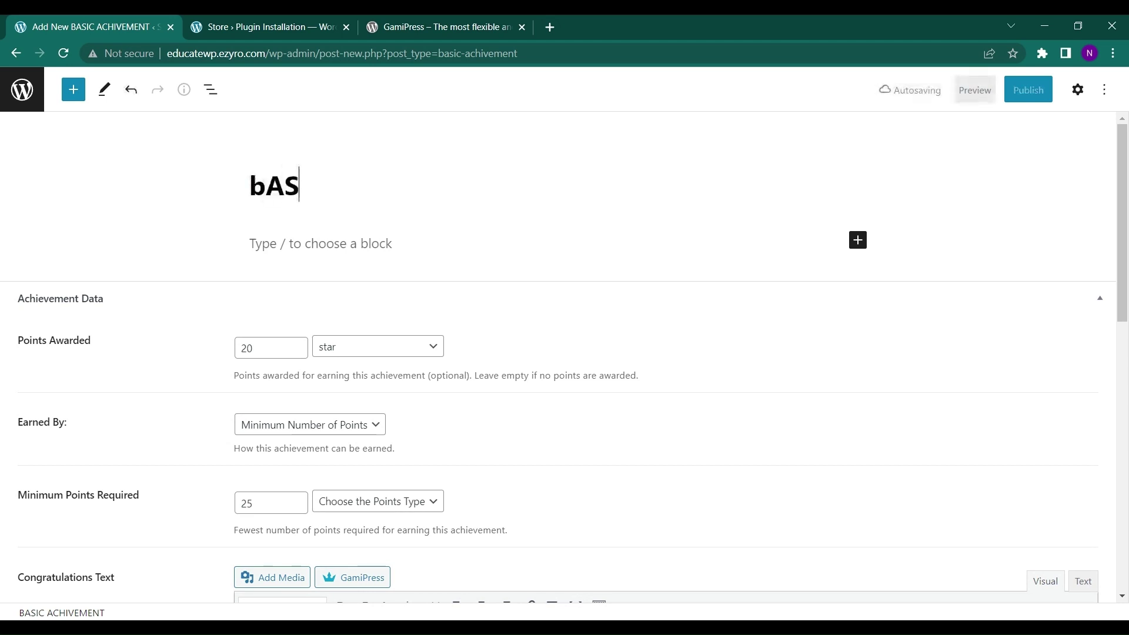
pyautogui.press('BackSpace')
pyautogui.press('BackSpace')
pyautogui.press('BackSpace')
pyautogui.press('BackSpace')
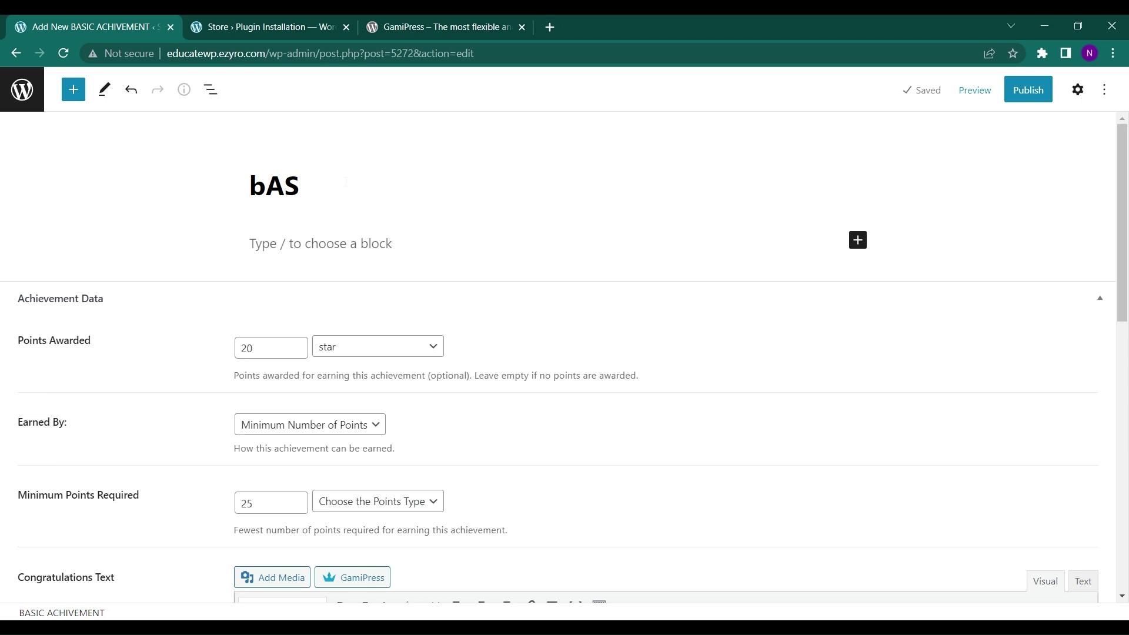
pyautogui.write('BASIC')
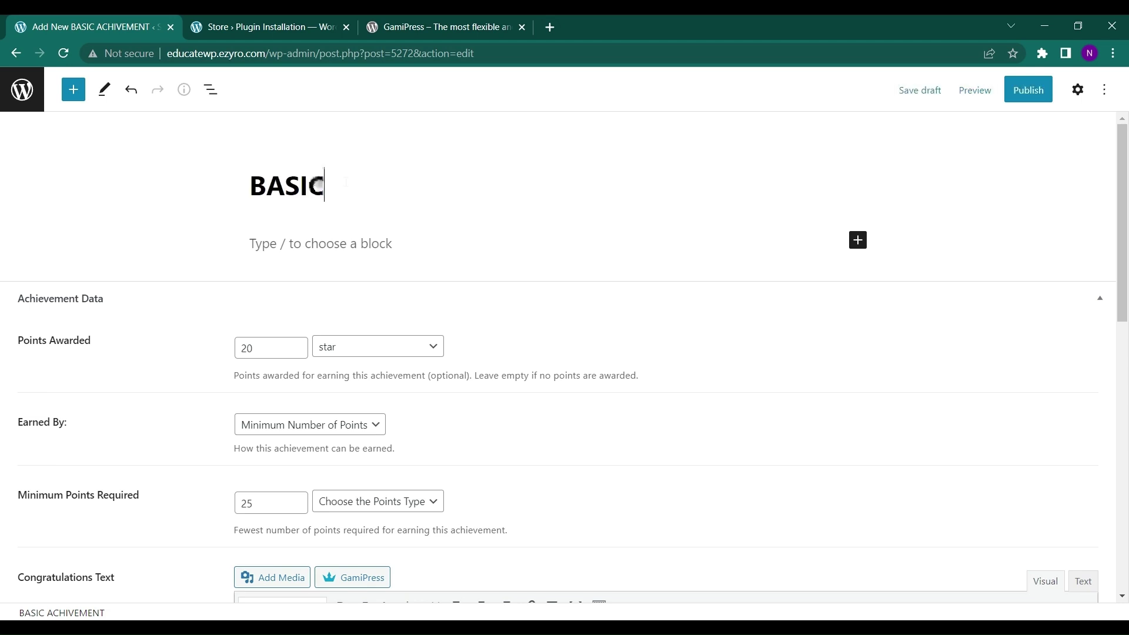
pyautogui.write(' ACHIVE')
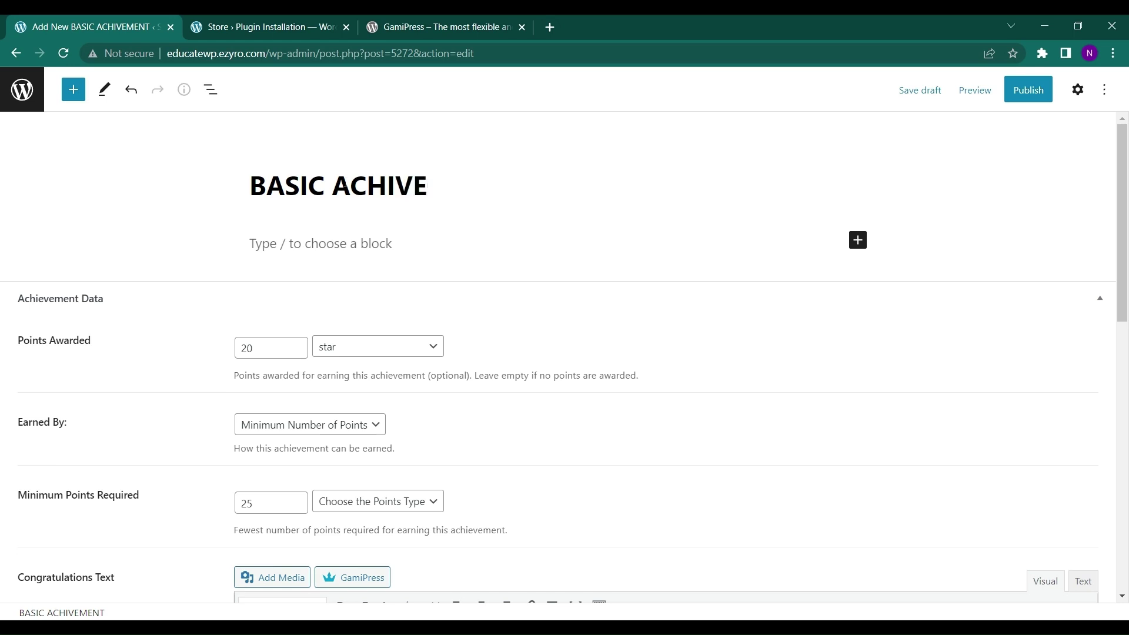
pyautogui.press('BackSpace')
pyautogui.press('BackSpace')
pyautogui.write('EVEMENT ')
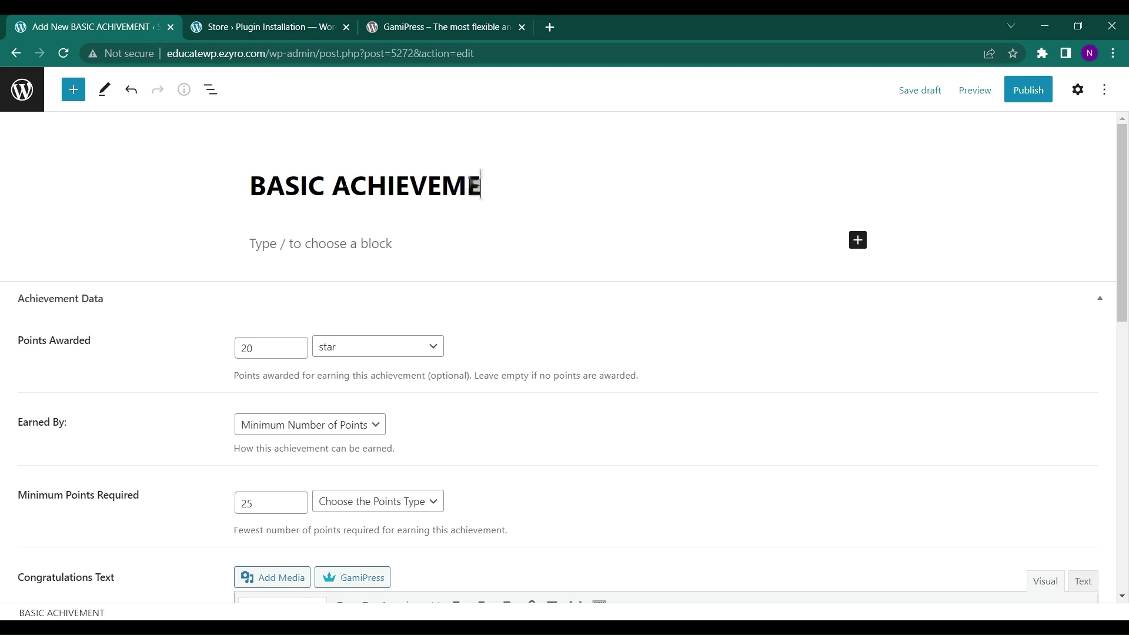
pyautogui.write('1')
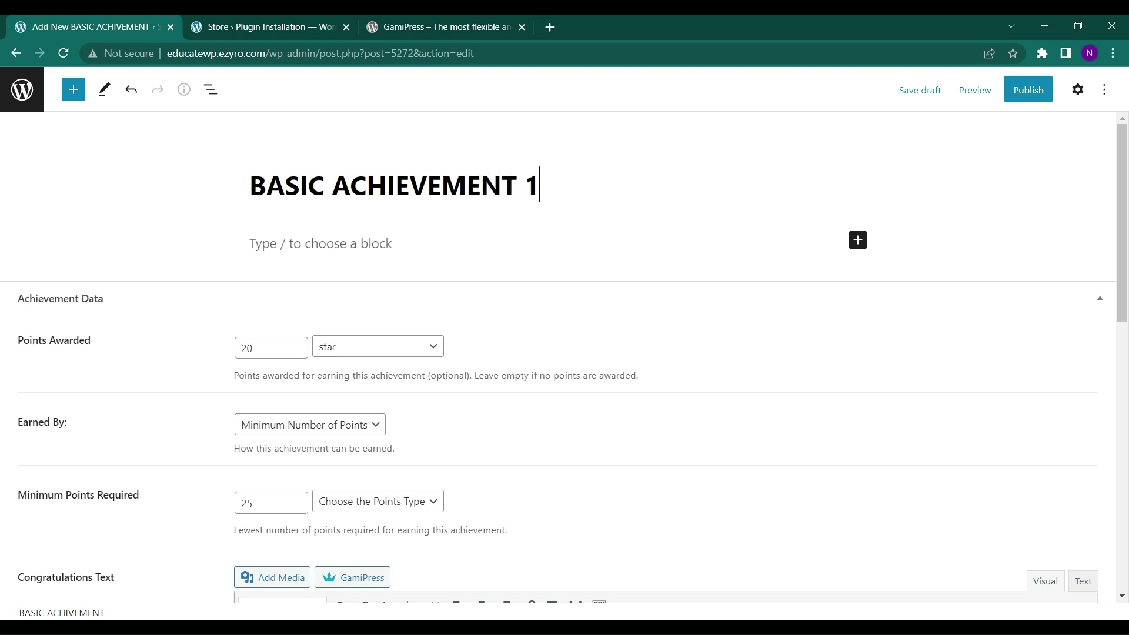
# Publish the achievement, retrying after the first attempt fails
pyautogui.click(1015, 100)
pyautogui.click(1002, 82)
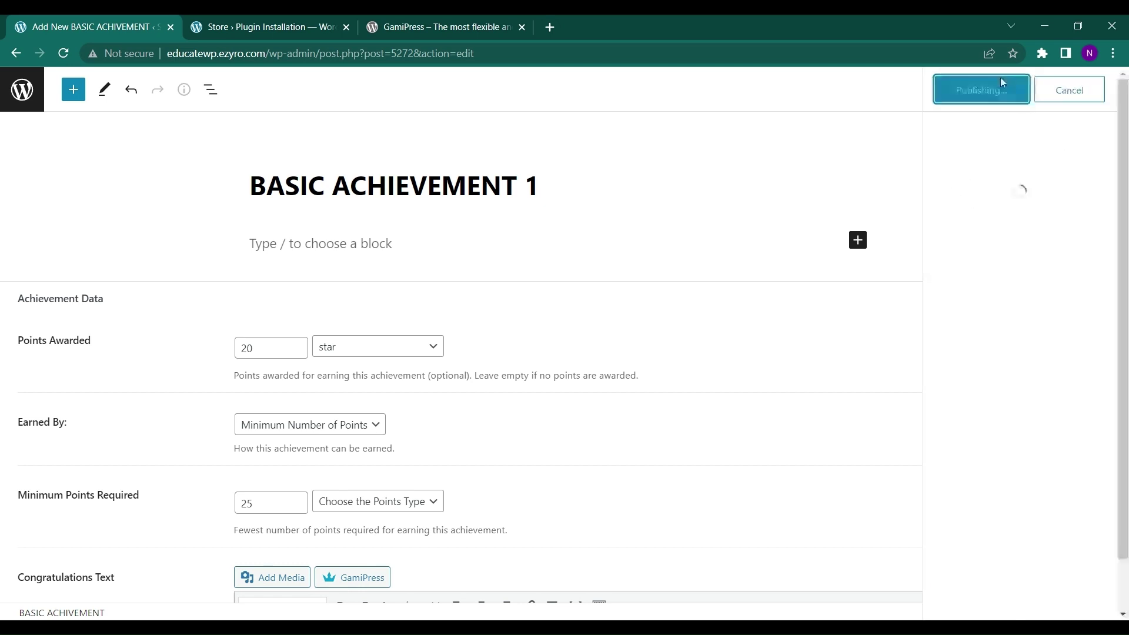
pyautogui.click(1001, 87)
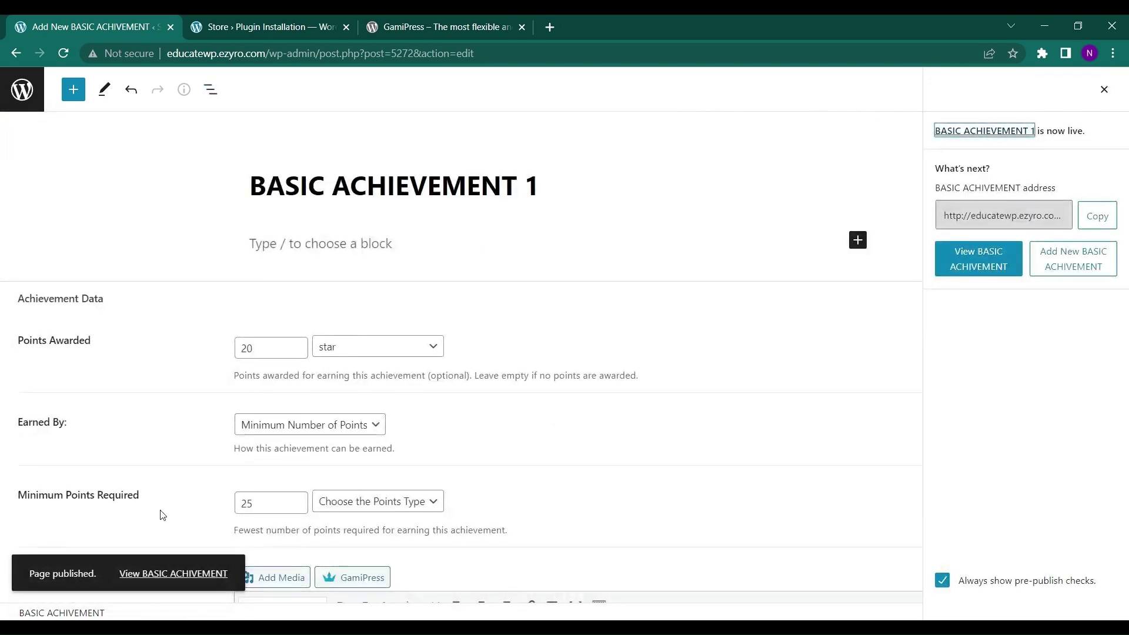
pyautogui.click(167, 574)
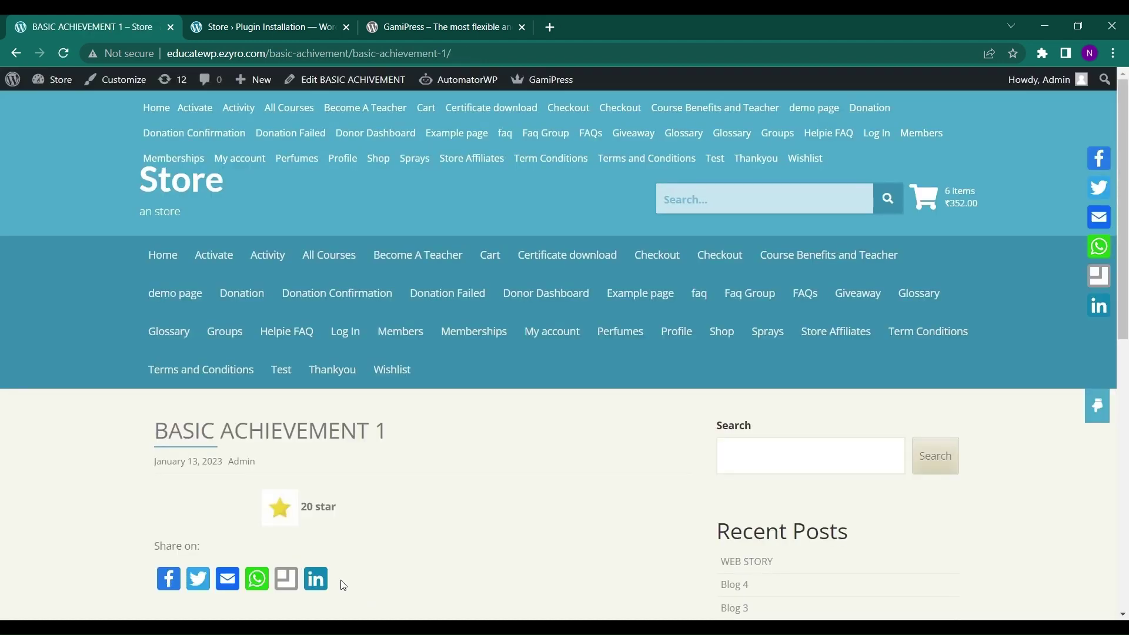
pyautogui.scroll(-2, 344, 586)
pyautogui.scroll(-1, 344, 586)
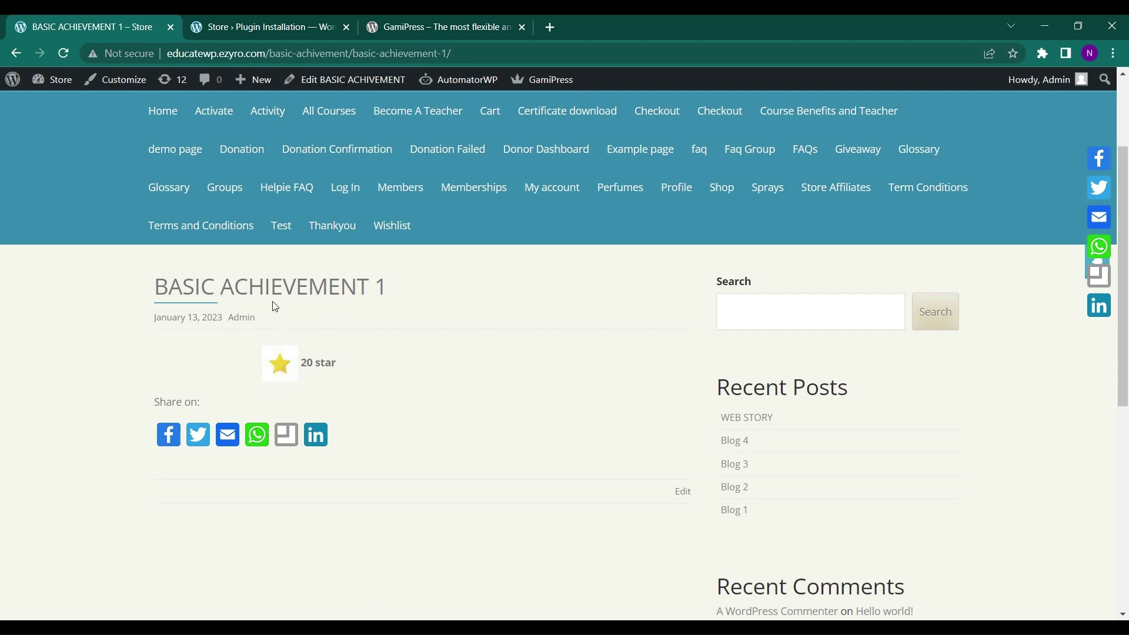
pyautogui.scroll(1, 275, 307)
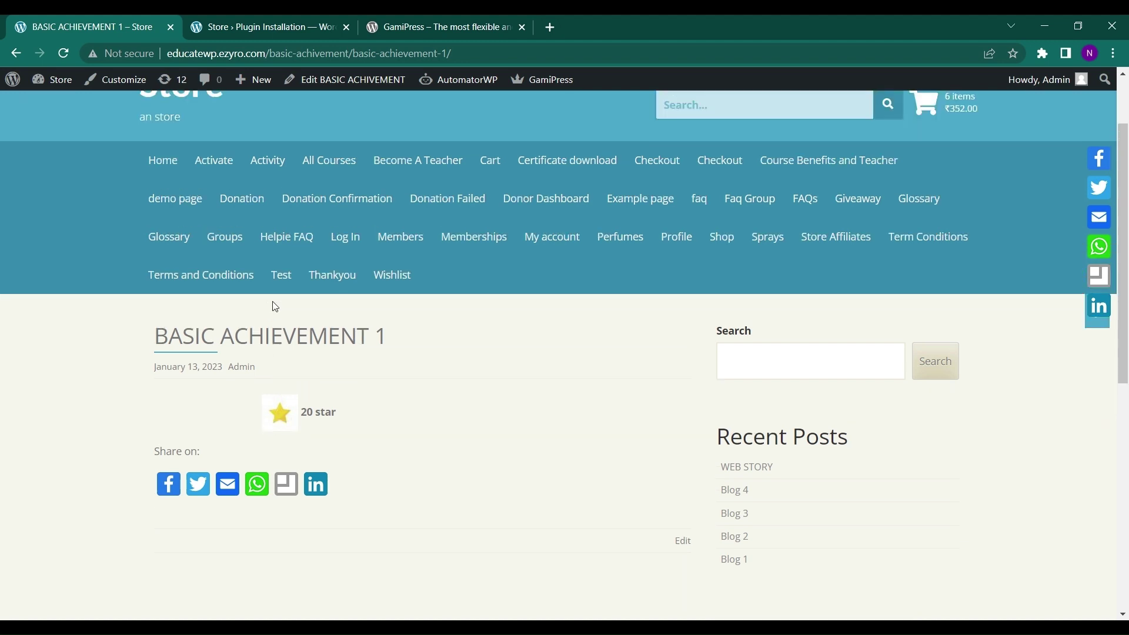
pyautogui.click(9, 53)
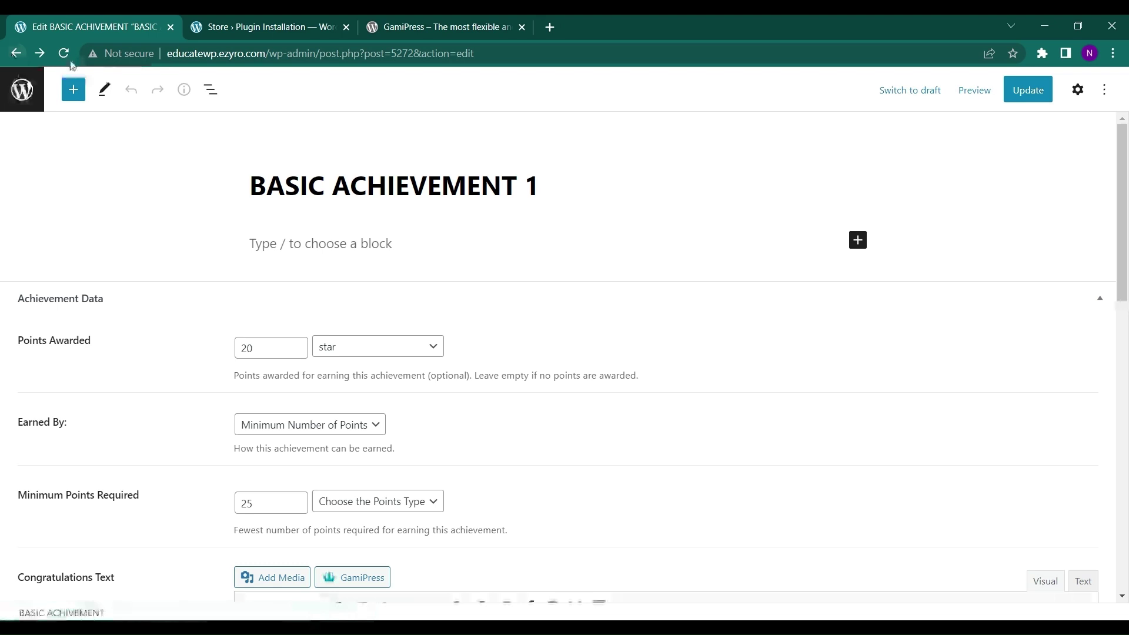
# Go back to the basic-achivement list, then open the empty rank-1 ranks list
pyautogui.click(18, 94)
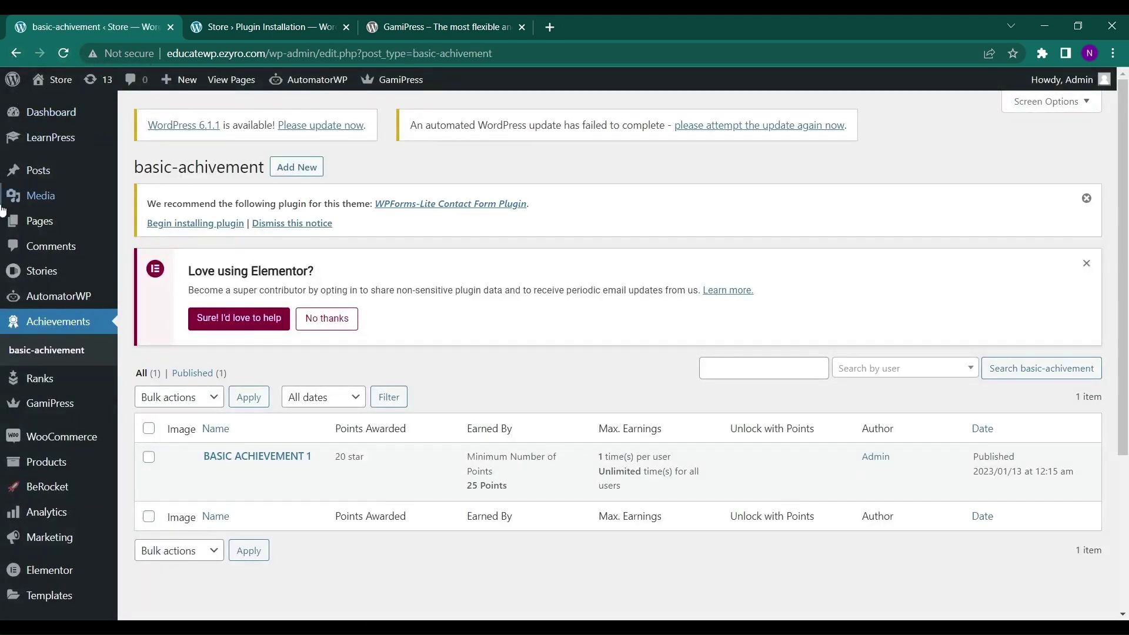
pyautogui.click(146, 383)
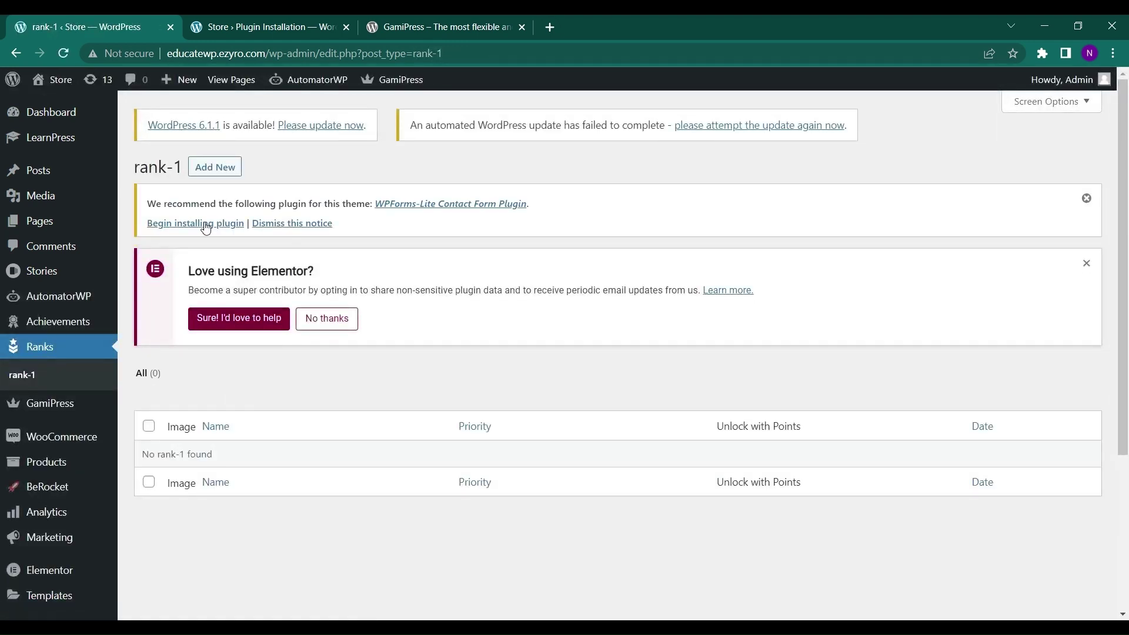
# Create a new rank-1 rank titled 'BASIC RANK'
pyautogui.click(206, 169)
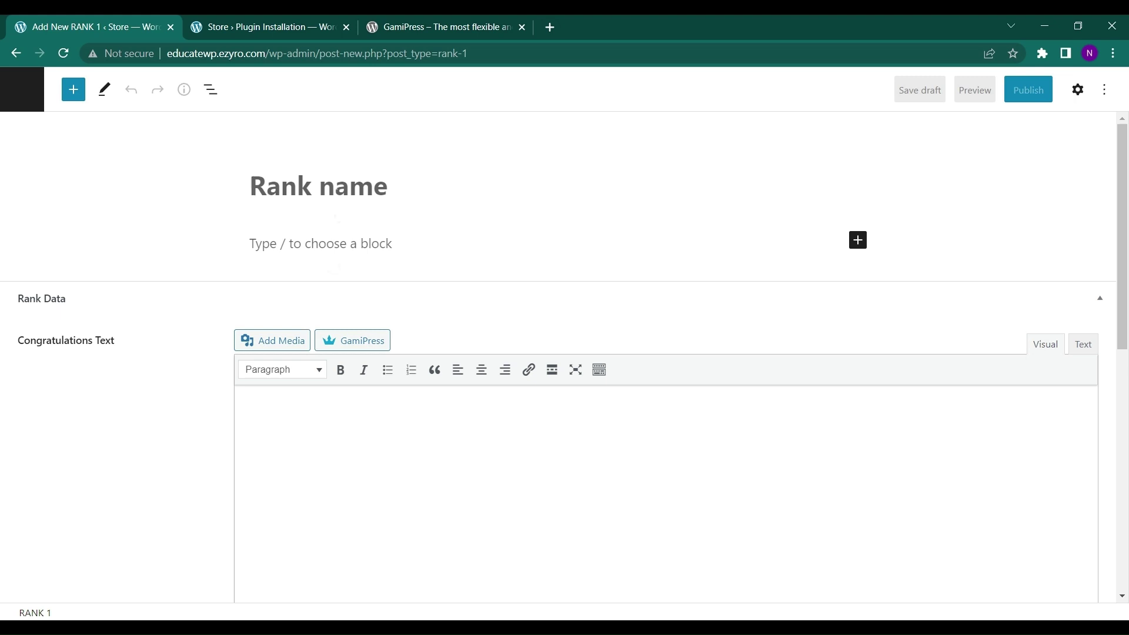
pyautogui.write('bASIC')
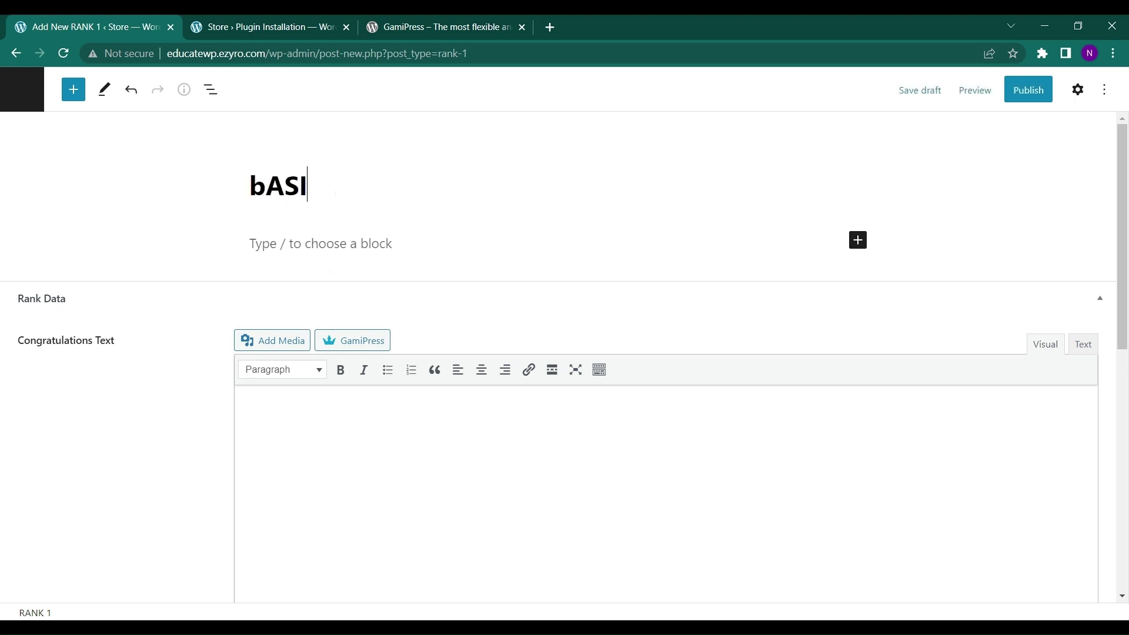
pyautogui.press('BackSpace')
pyautogui.press('BackSpace')
pyautogui.press('BackSpace')
pyautogui.press('BackSpace')
pyautogui.press('BackSpace')
pyautogui.press('BackSpace')
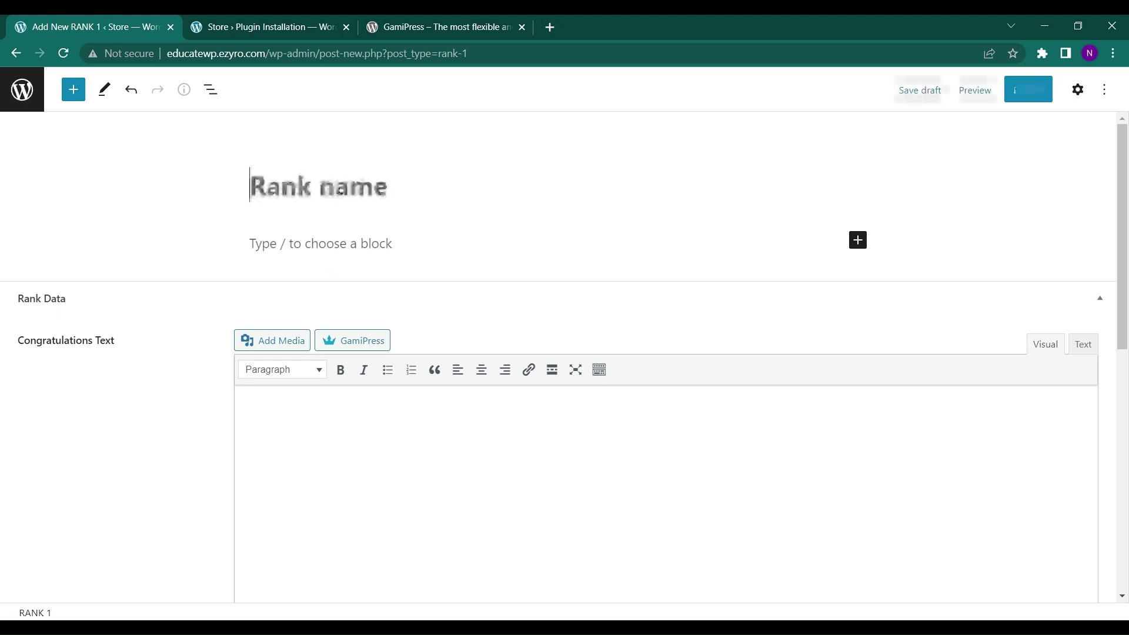
pyautogui.write('RANK')
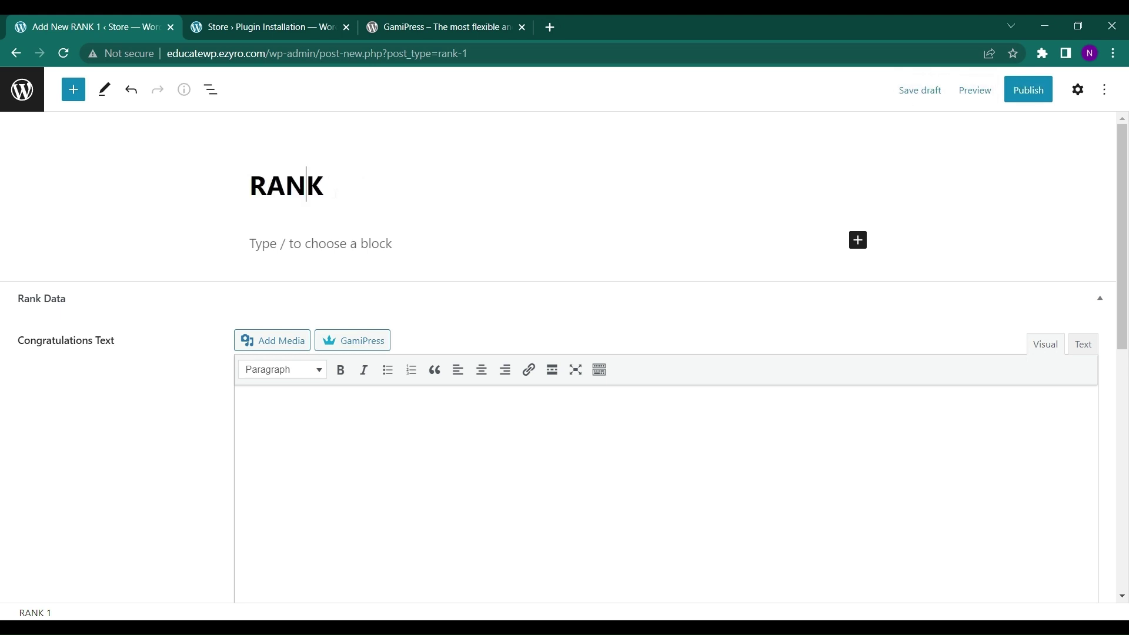
pyautogui.click(250, 186)
pyautogui.write('BASIC')
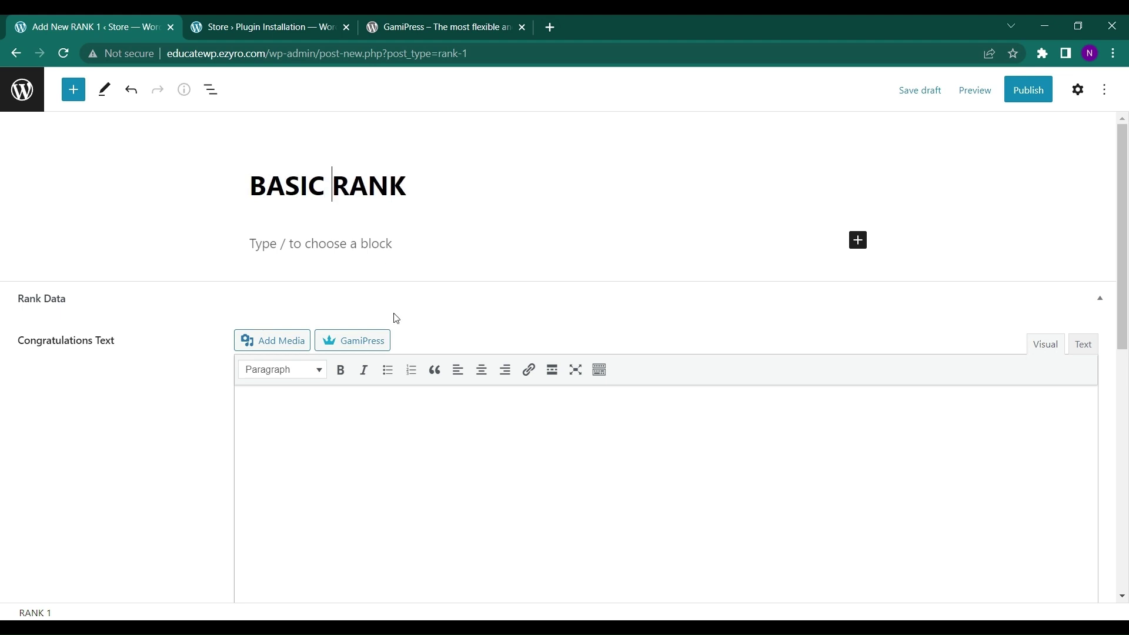
pyautogui.scroll(-1, 393, 318)
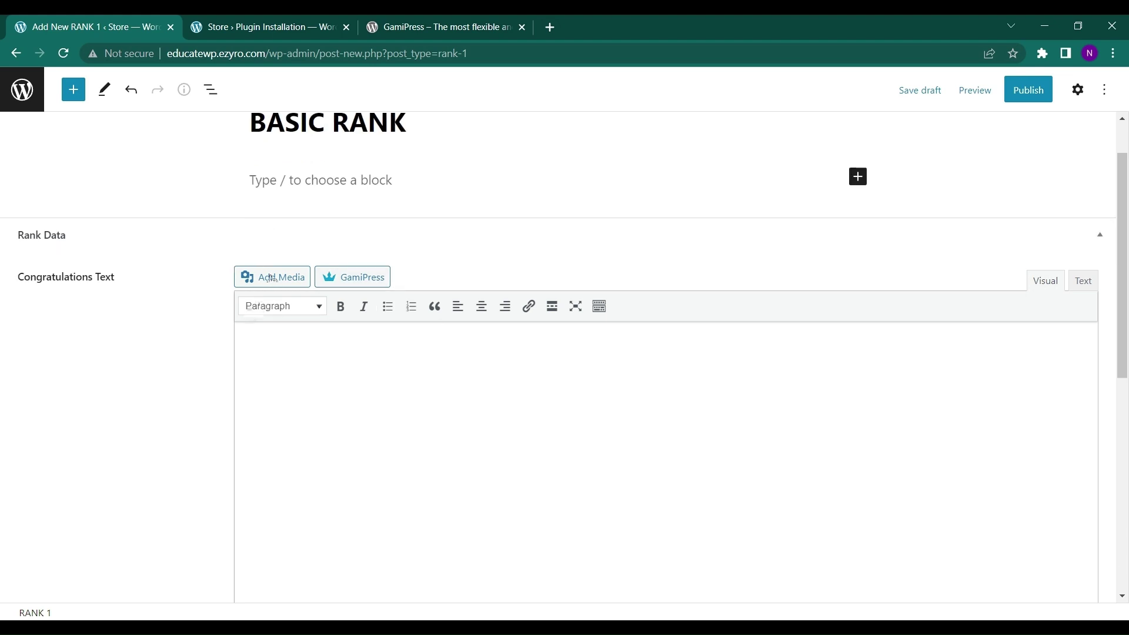
pyautogui.scroll(-2, 272, 278)
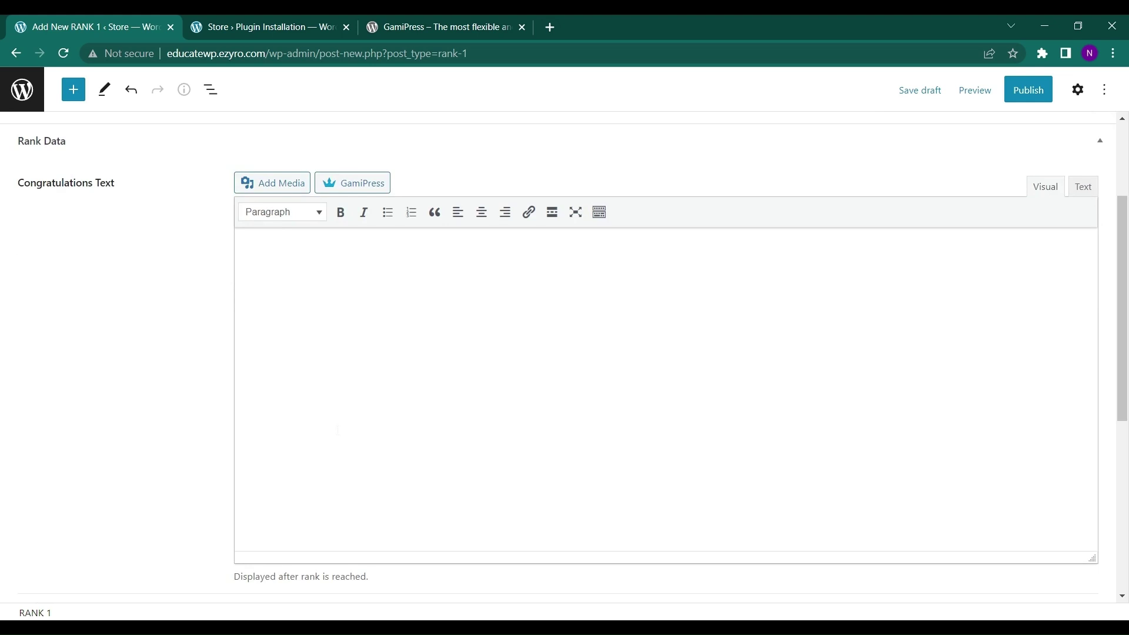
# Enable Allow reach with points, with 30 Points to Unlock of the star type
pyautogui.scroll(-3, 330, 436)
pyautogui.scroll(1, 345, 375)
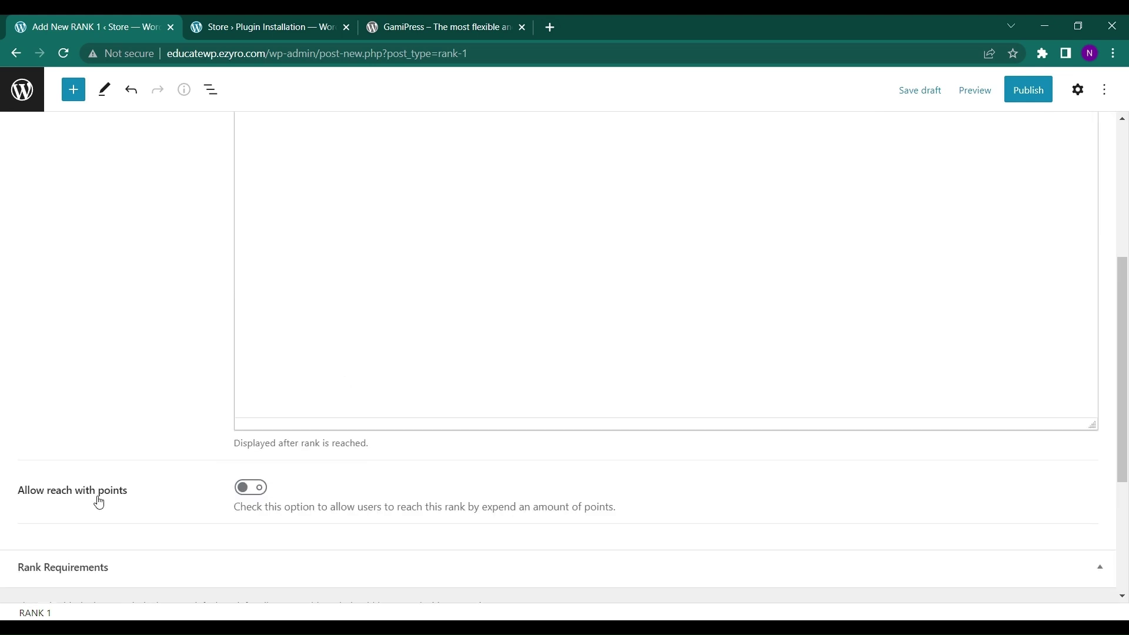
pyautogui.click(251, 488)
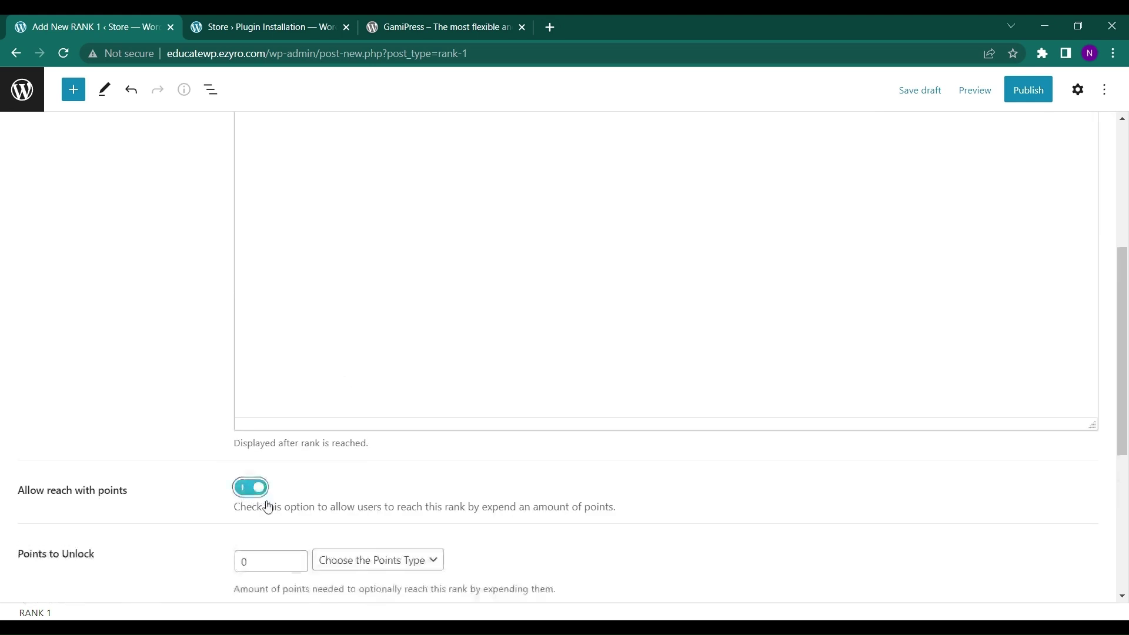
pyautogui.scroll(-1, 272, 508)
pyautogui.click(251, 521)
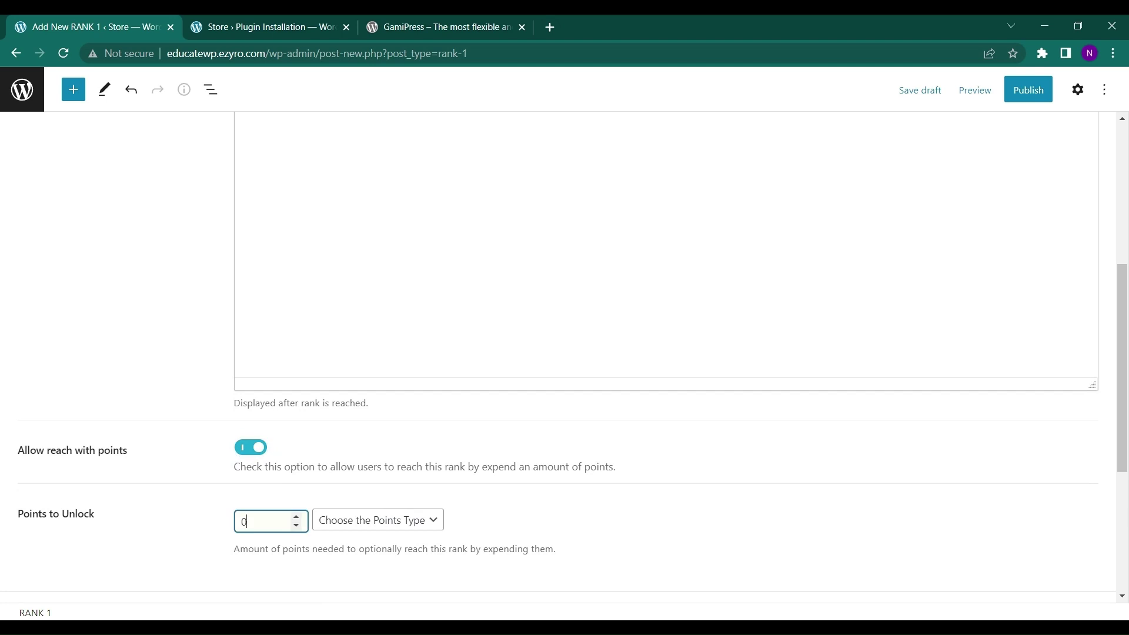
pyautogui.doubleClick(244, 521)
pyautogui.scroll(-2, 243, 522)
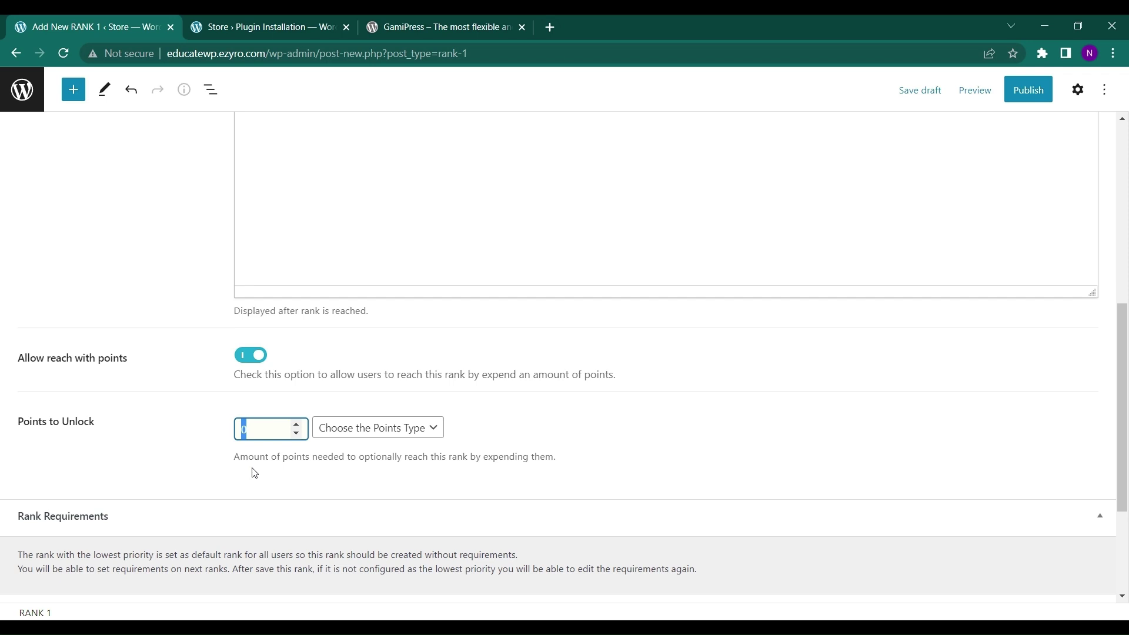
pyautogui.write('3')
pyautogui.click(392, 428)
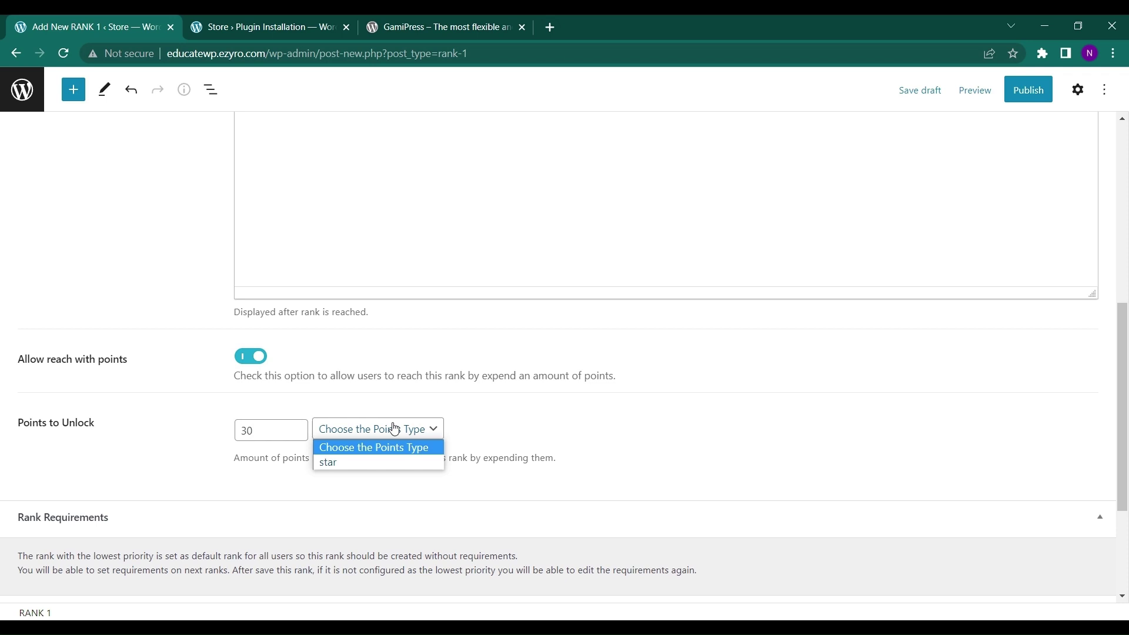
pyautogui.click(376, 462)
pyautogui.scroll(-3, 360, 482)
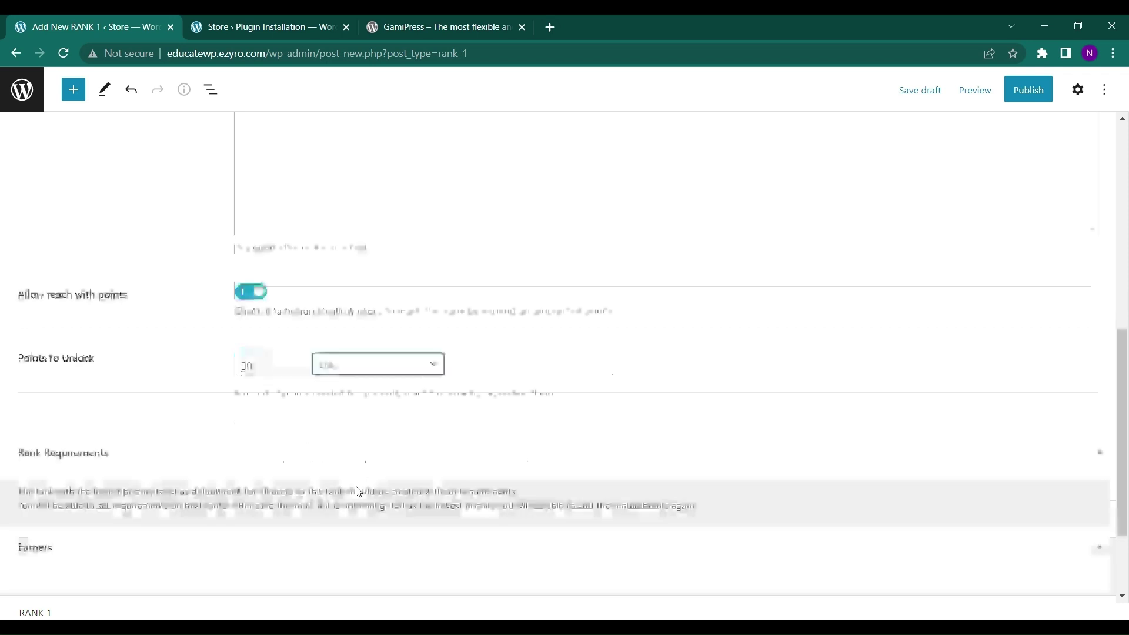
pyautogui.scroll(10, 683, 457)
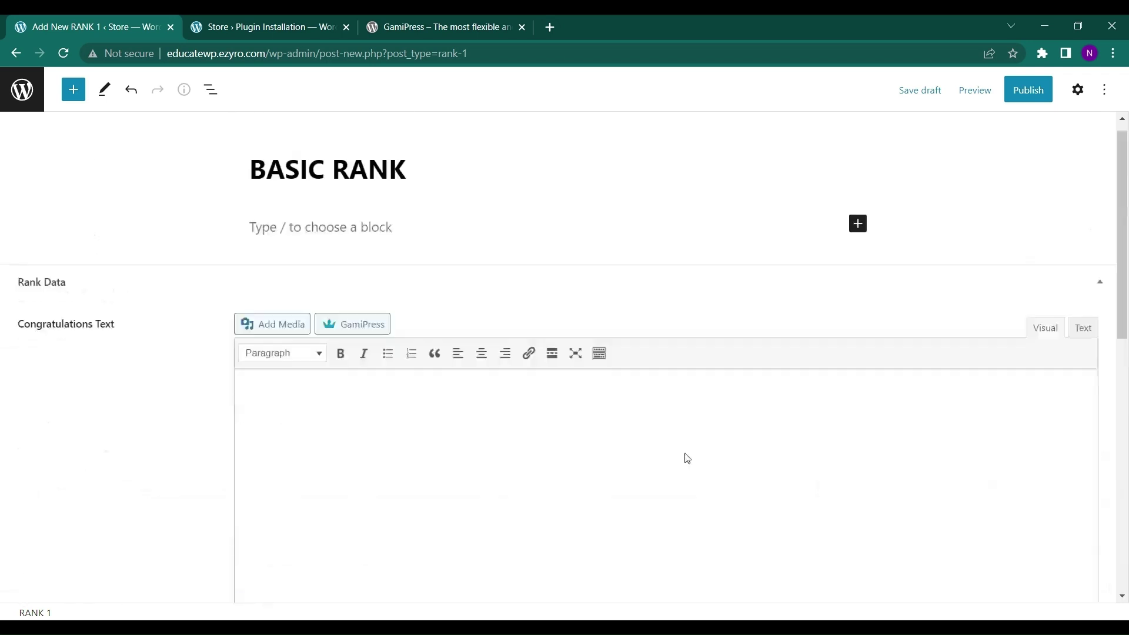
# Publish BASIC RANK, retrying after the failure, then view it on the site
pyautogui.click(1030, 92)
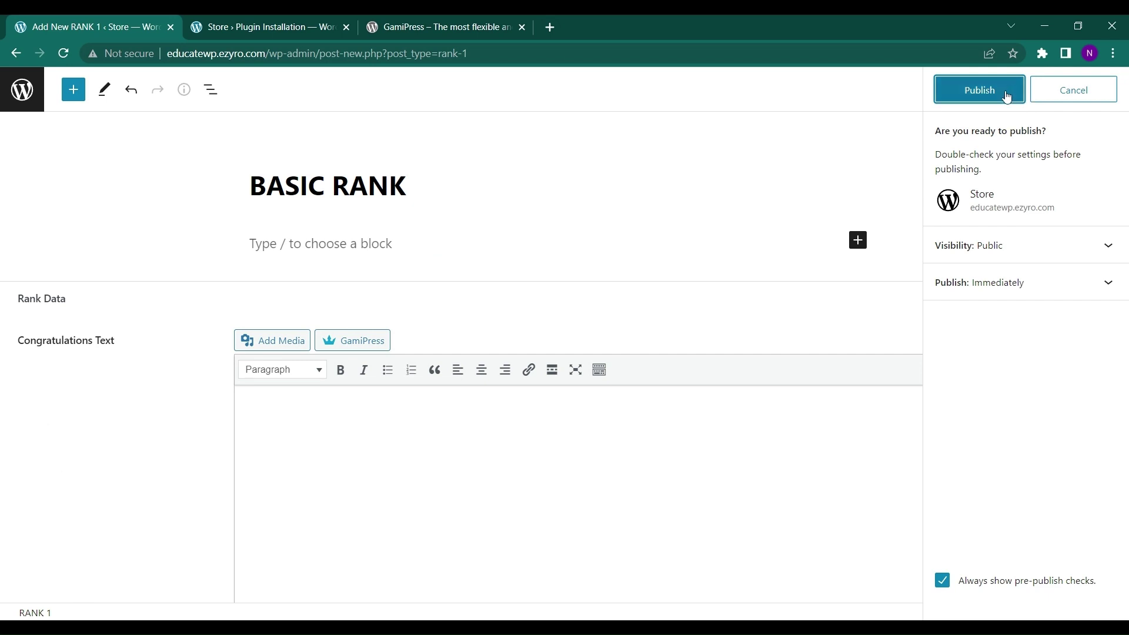
pyautogui.click(1005, 91)
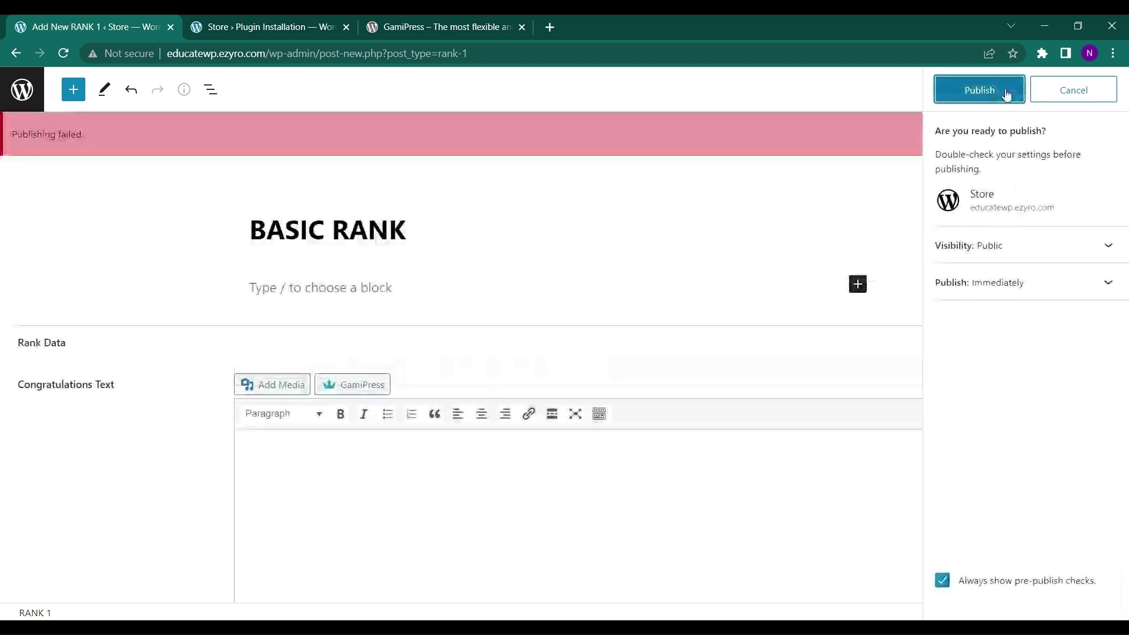
pyautogui.click(1006, 91)
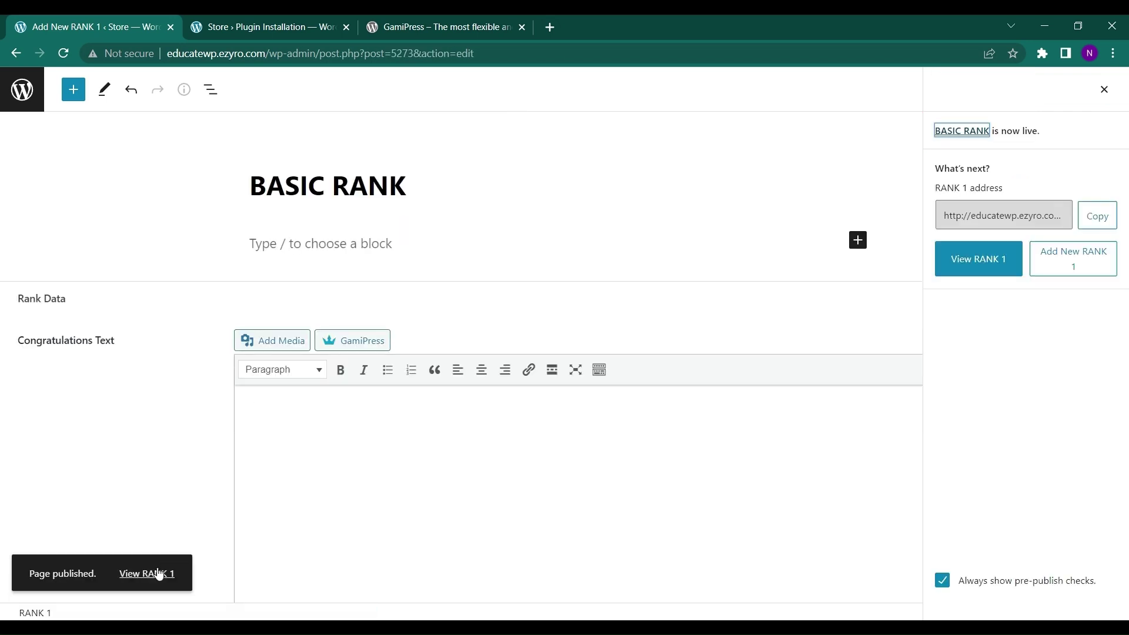
pyautogui.click(156, 574)
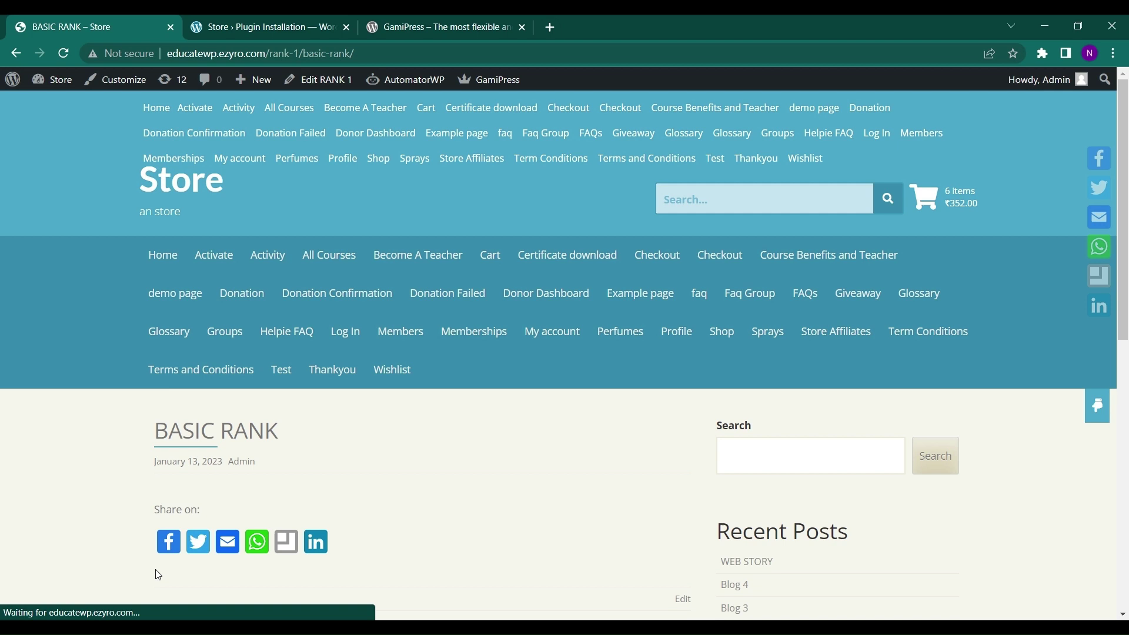
# Scroll through the BASIC RANK front-end page, then go back to the admin
pyautogui.scroll(-1, 308, 516)
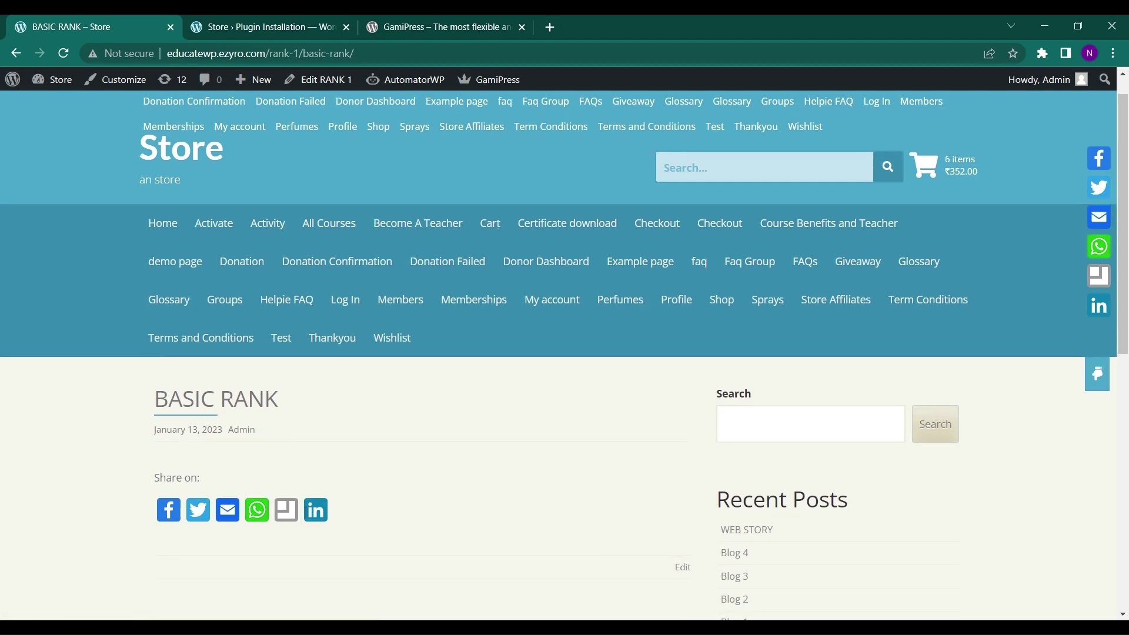
pyautogui.click(20, 57)
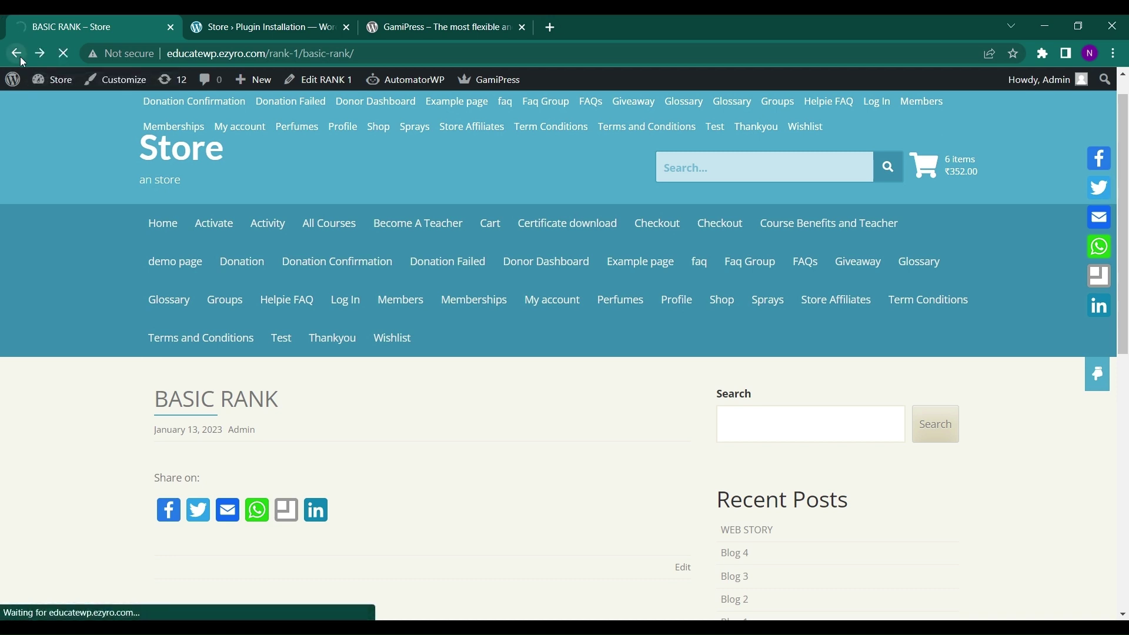
pyautogui.click(20, 59)
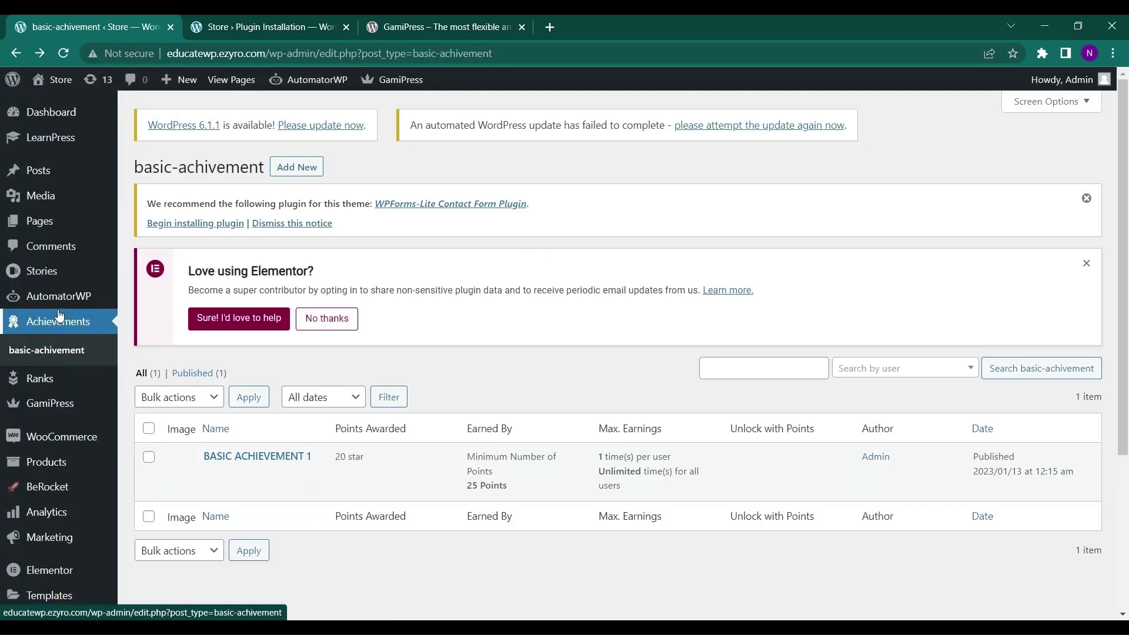
# Open the GamiPress dashboard and scroll through its contents
pyautogui.scroll(-2, 55, 334)
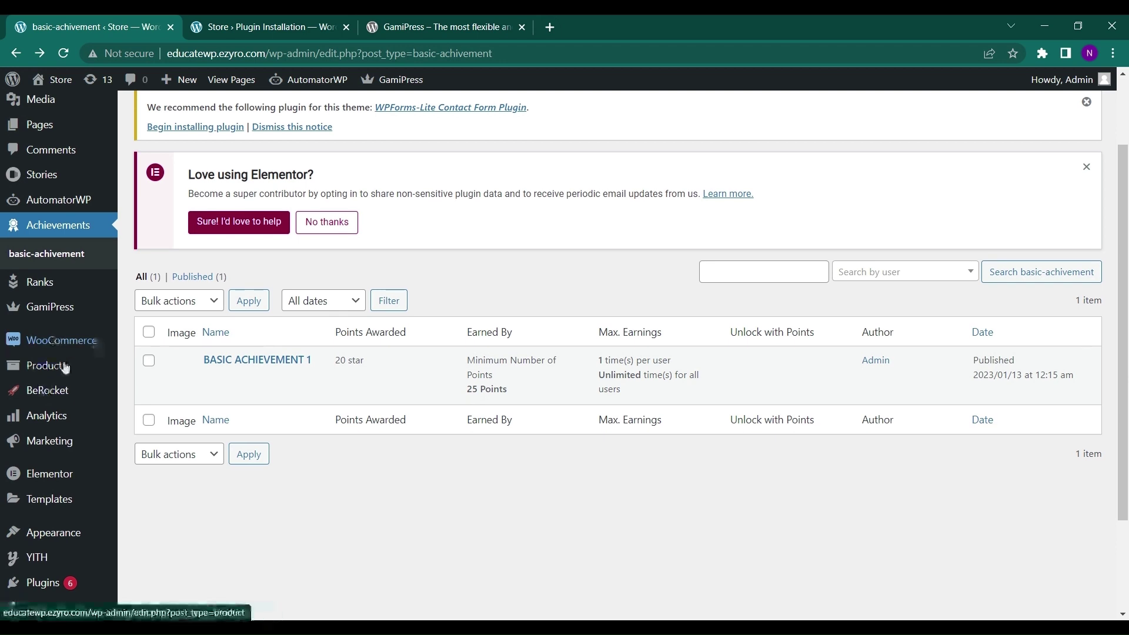
pyautogui.moveTo(65, 367)
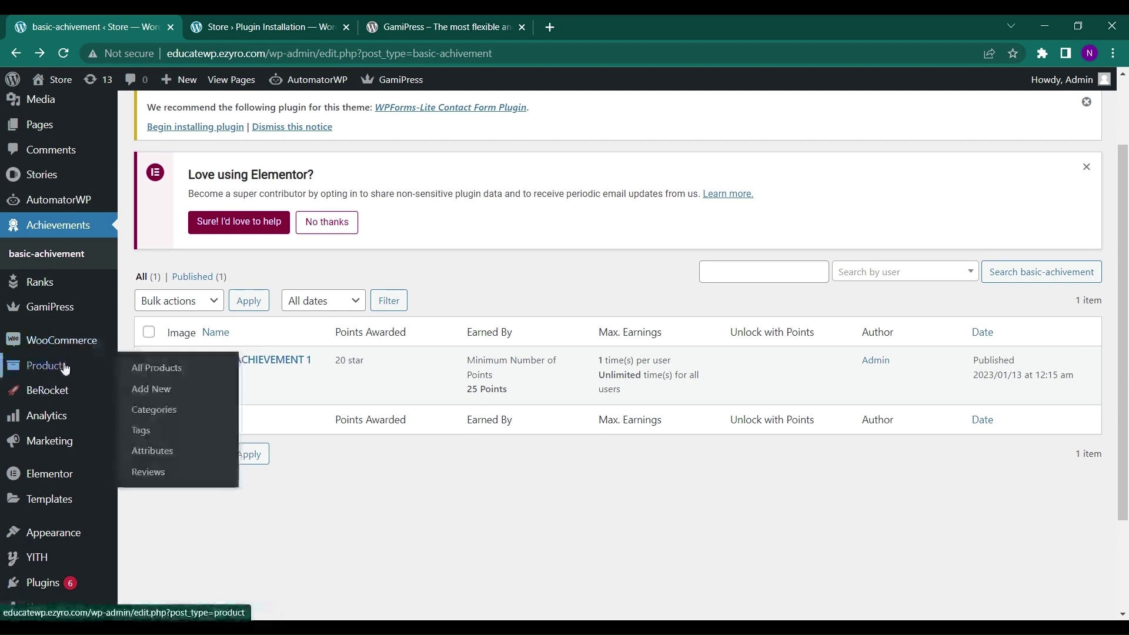
pyautogui.click(63, 318)
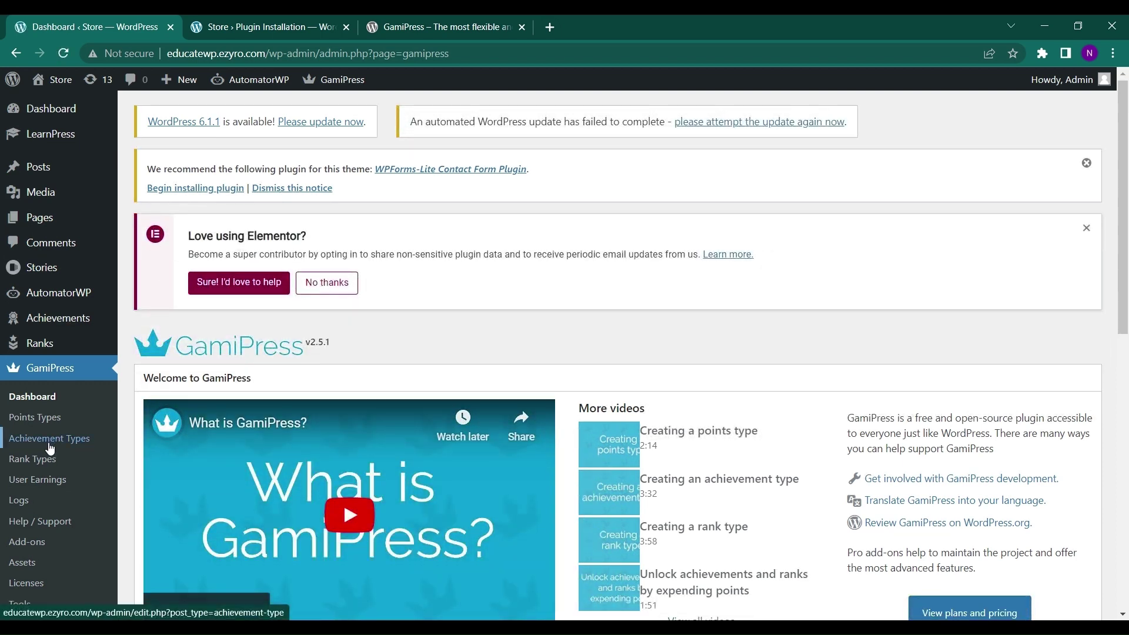
pyautogui.scroll(-2, 50, 450)
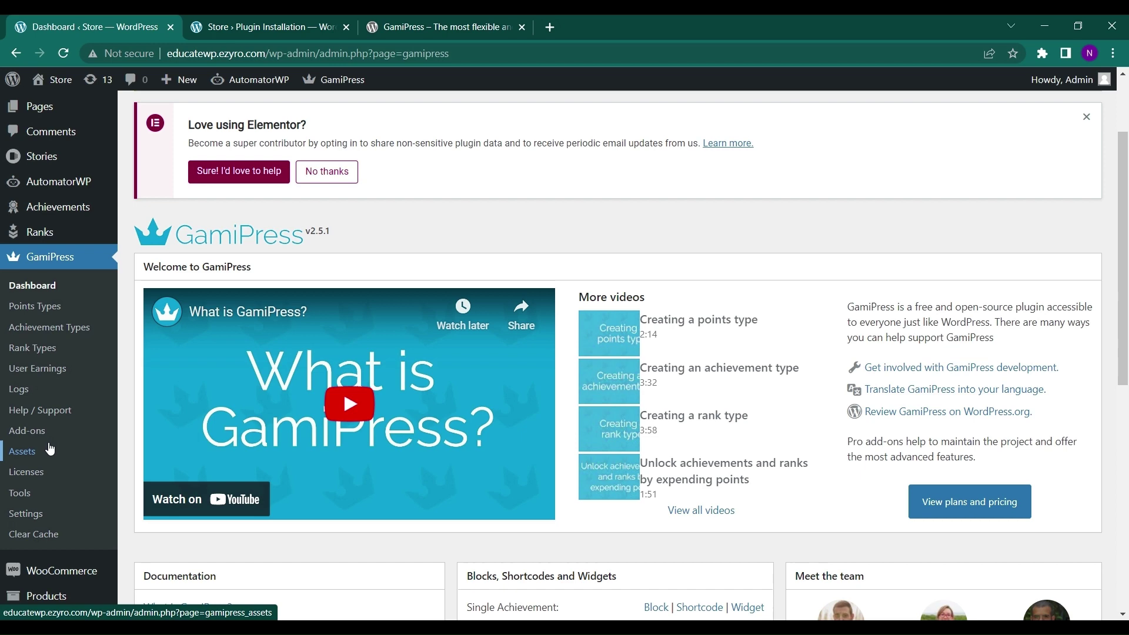
pyautogui.scroll(-2, 50, 450)
pyautogui.scroll(-2, 51, 491)
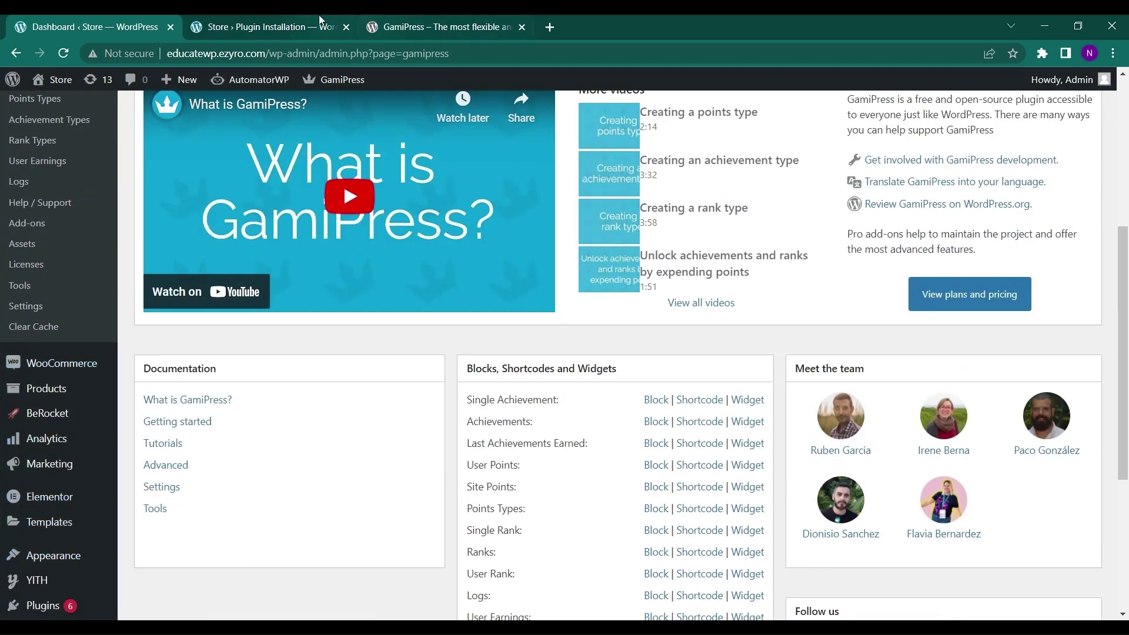
pyautogui.scroll(-2, 2, 436)
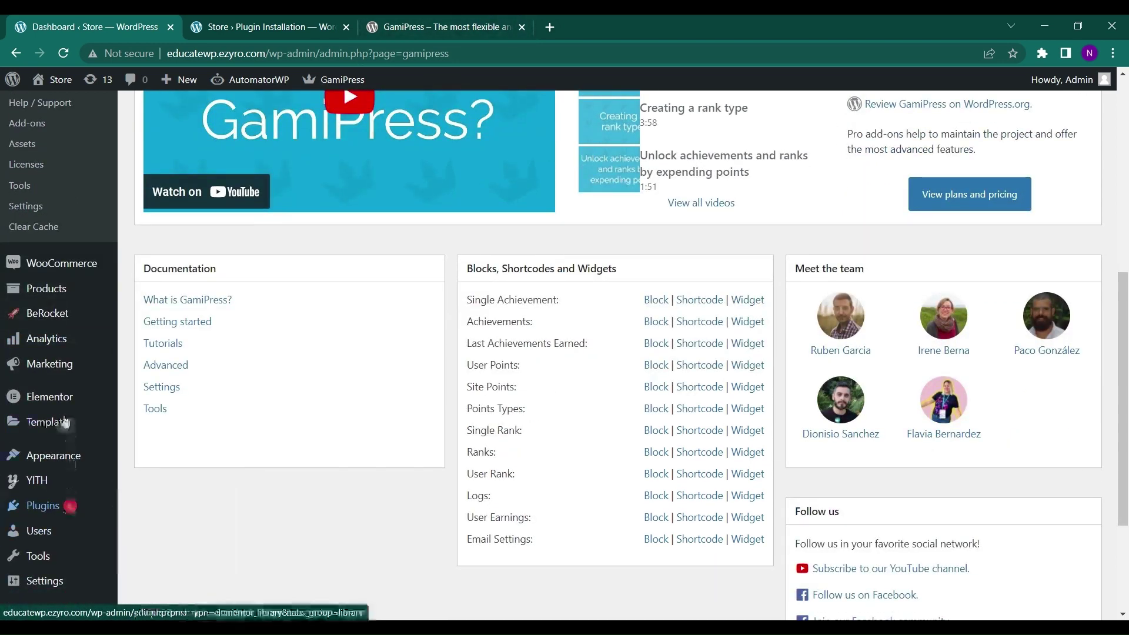
pyautogui.scroll(4, 23, 365)
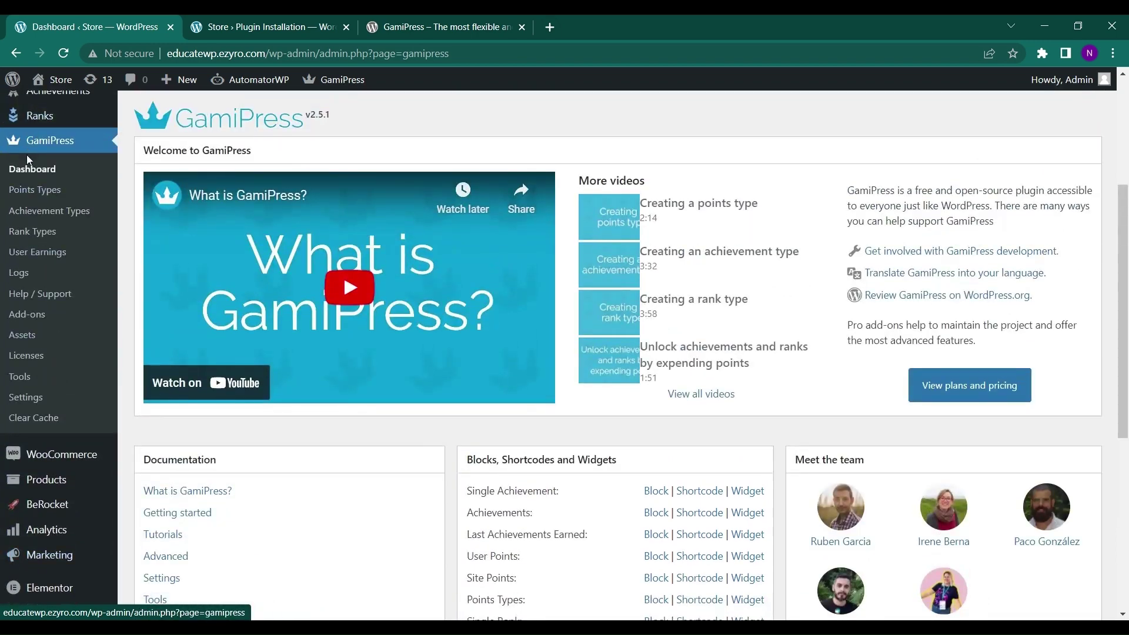
pyautogui.scroll(2, 27, 155)
pyautogui.scroll(2, 38, 173)
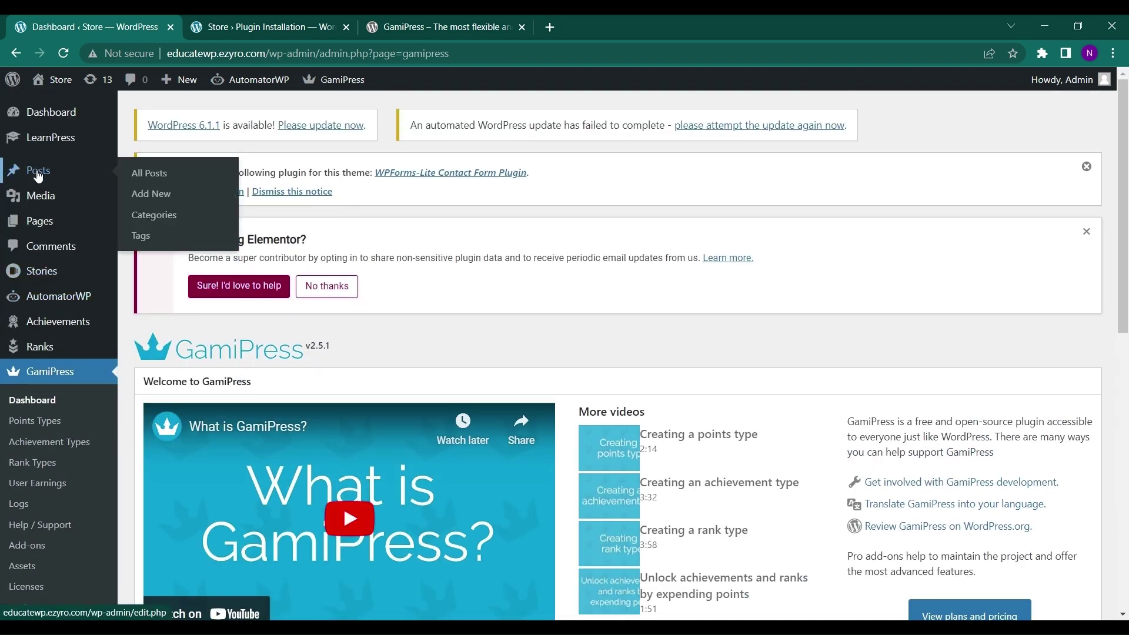
# Show the Installed Plugins list from the Plugins menu
pyautogui.moveTo(60, 296)
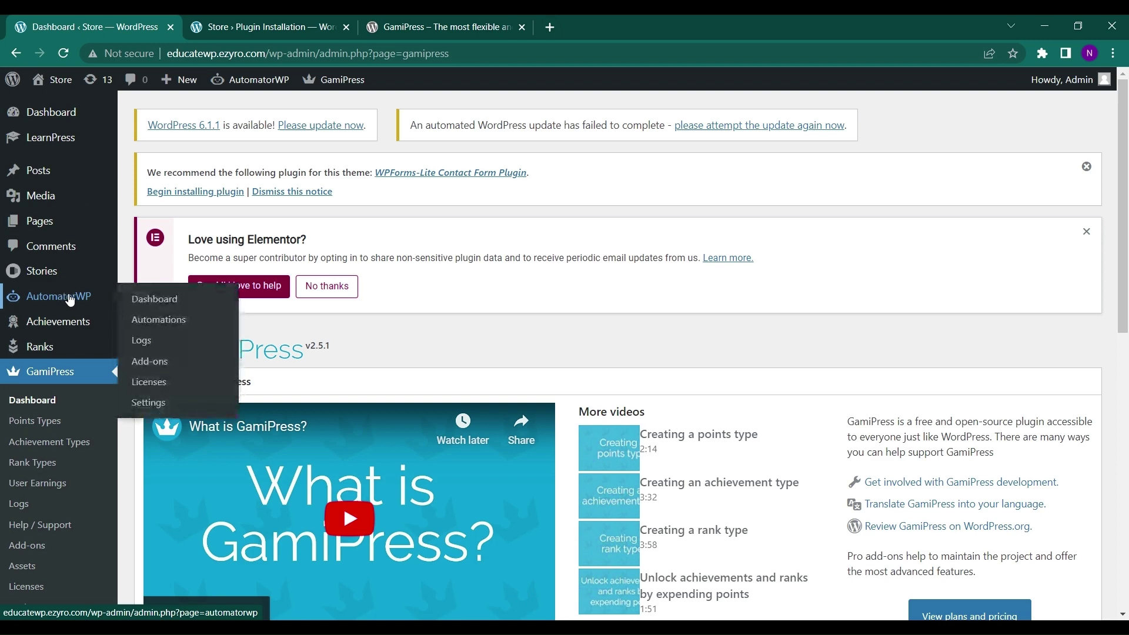
pyautogui.scroll(-5, 61, 504)
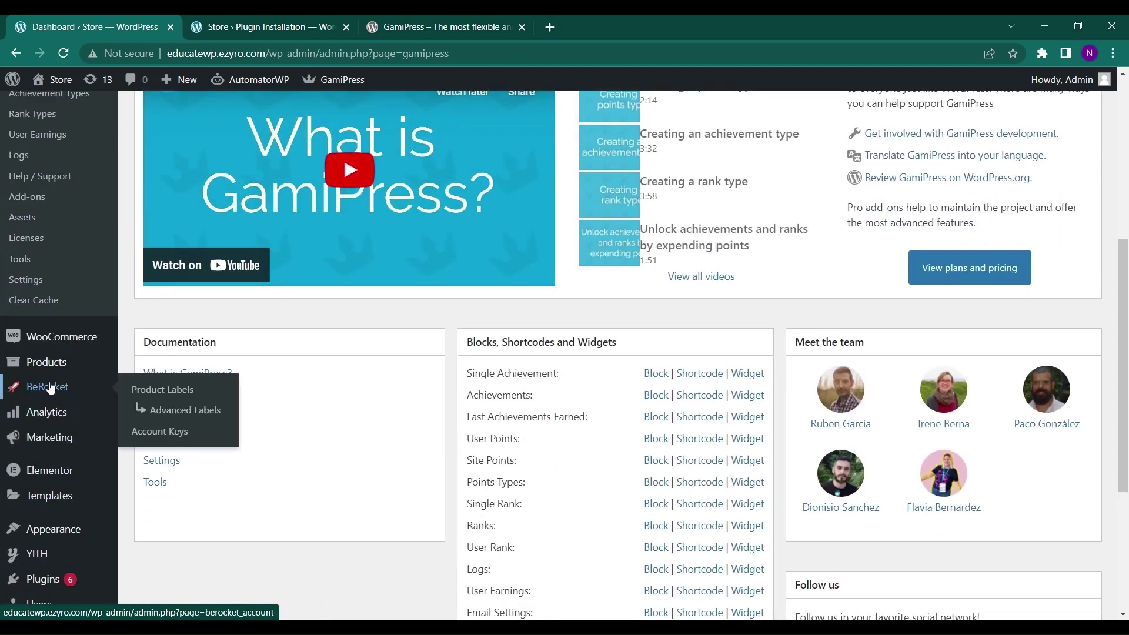
pyautogui.moveTo(57, 343)
pyautogui.moveTo(48, 579)
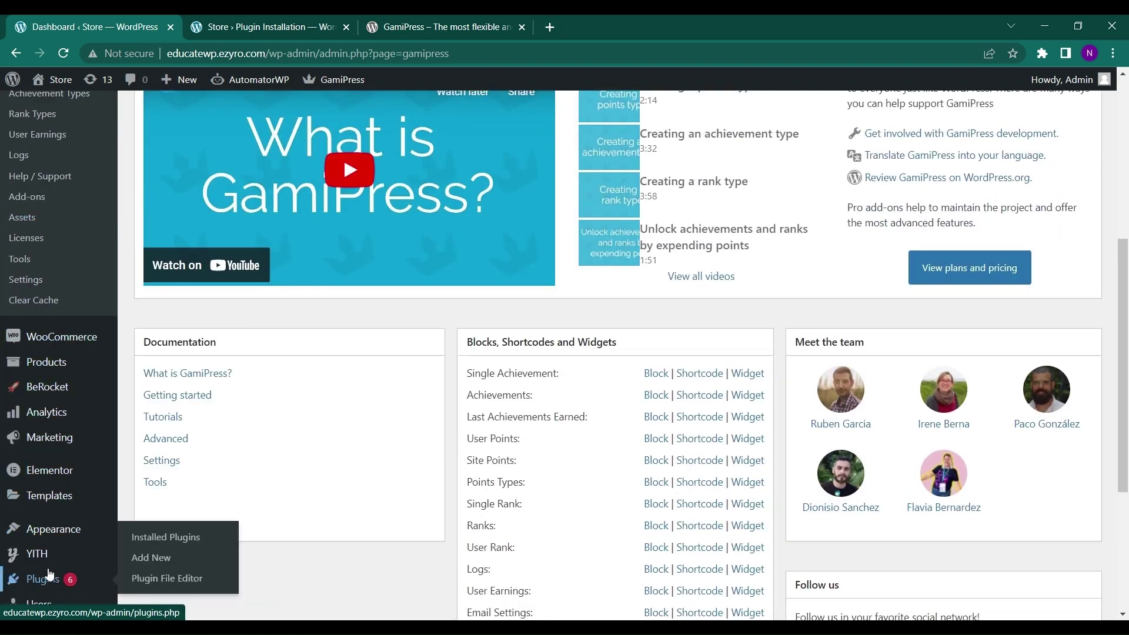
pyautogui.click(168, 543)
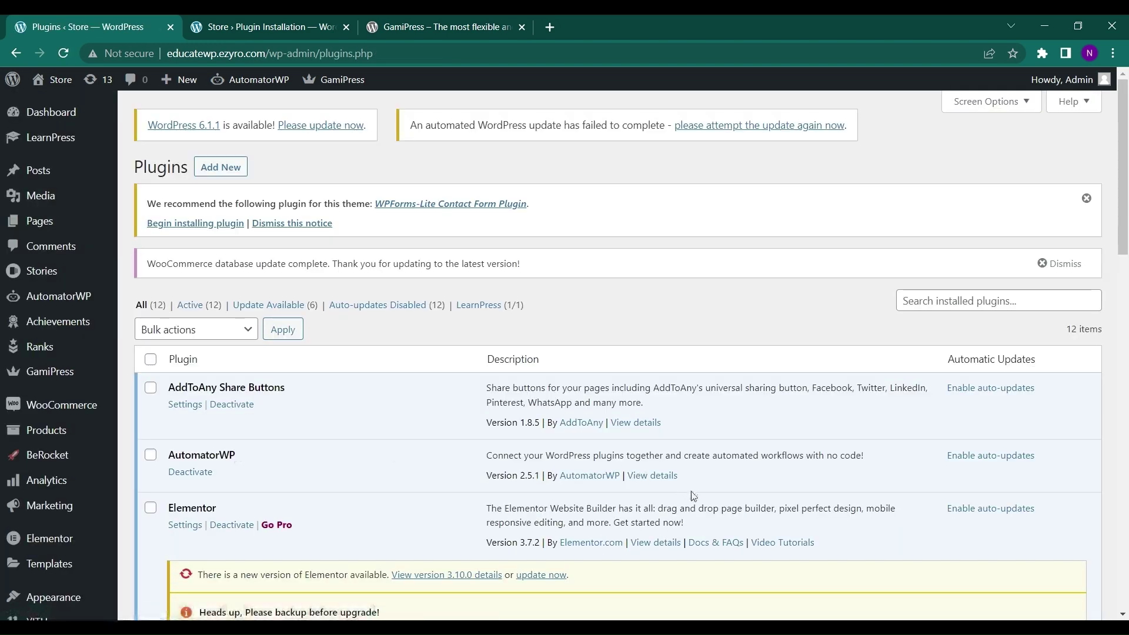
# View and close the AutomatorWP plugin details, then open the AutomatorWP dashboard
pyautogui.click(636, 475)
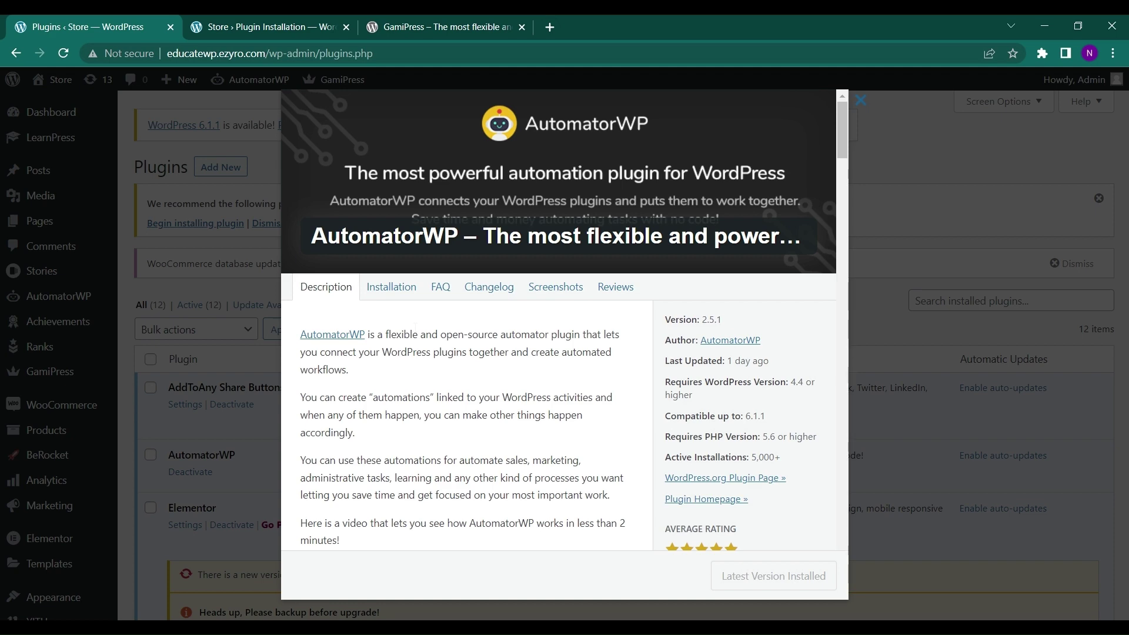
pyautogui.click(165, 228)
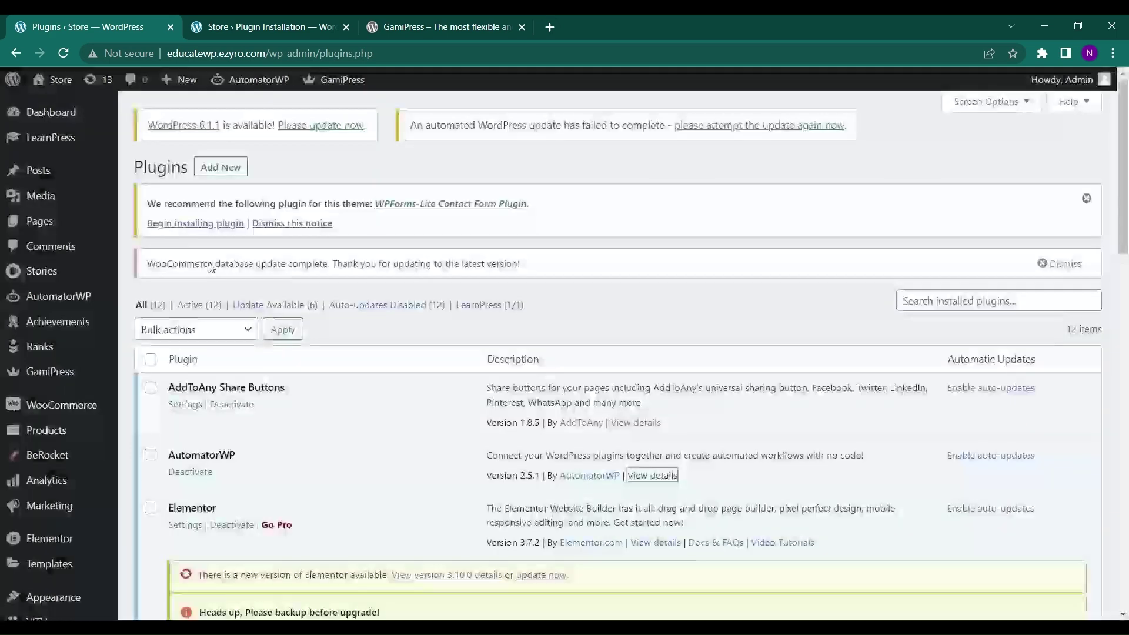
pyautogui.moveTo(100, 407)
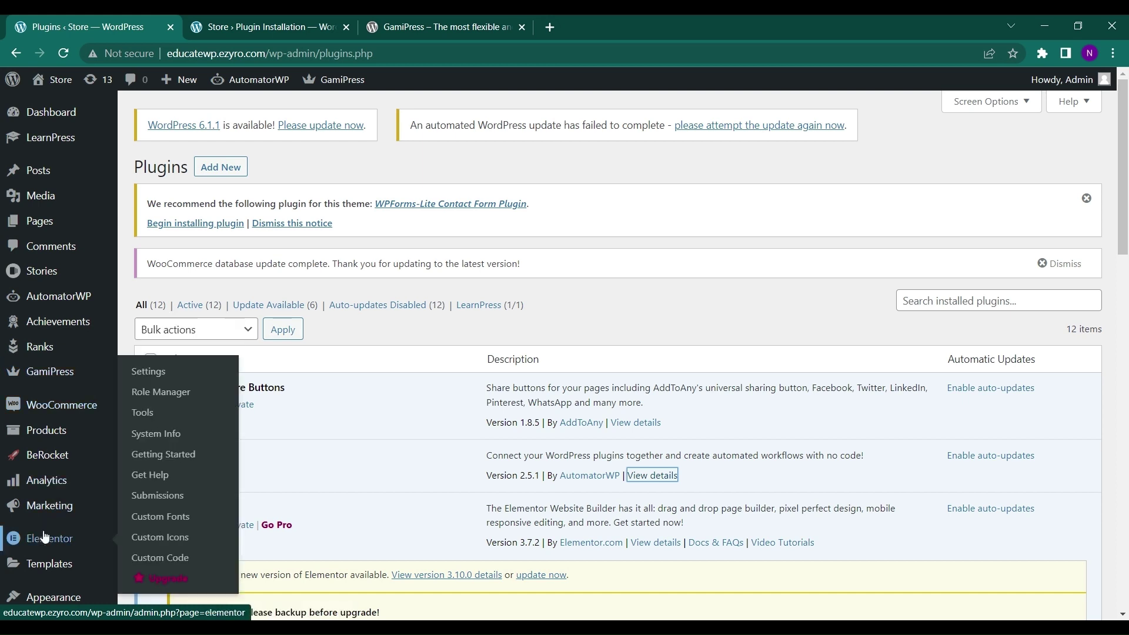
pyautogui.click(64, 304)
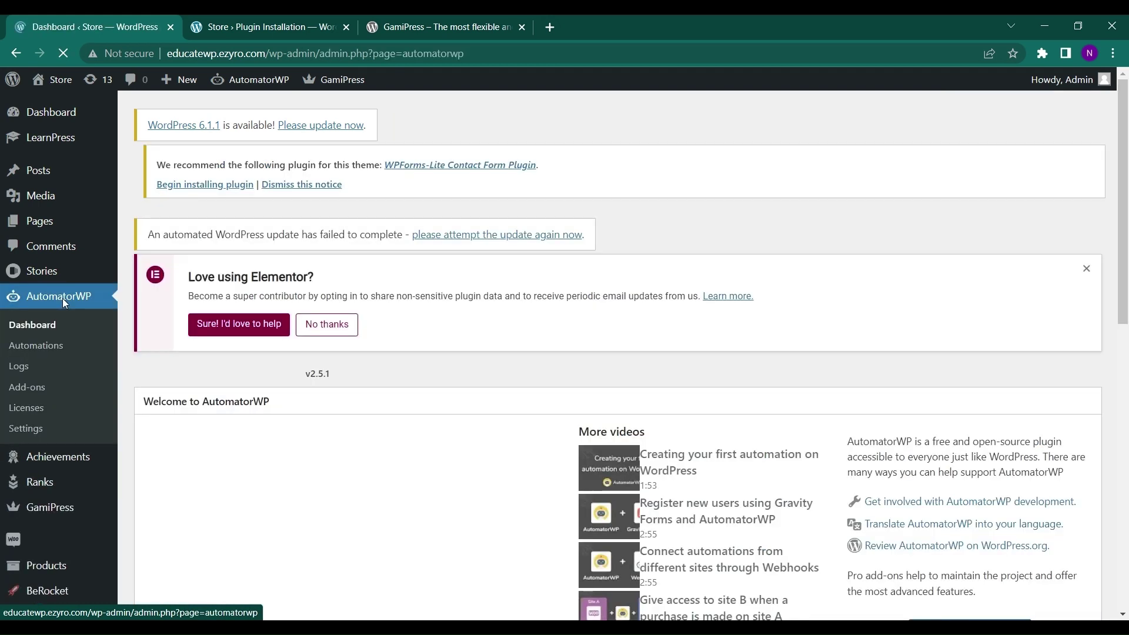
# Open the AutomatorWP Automations list to see the 'Coupon gift lessons' automation
pyautogui.scroll(-7, 315, 379)
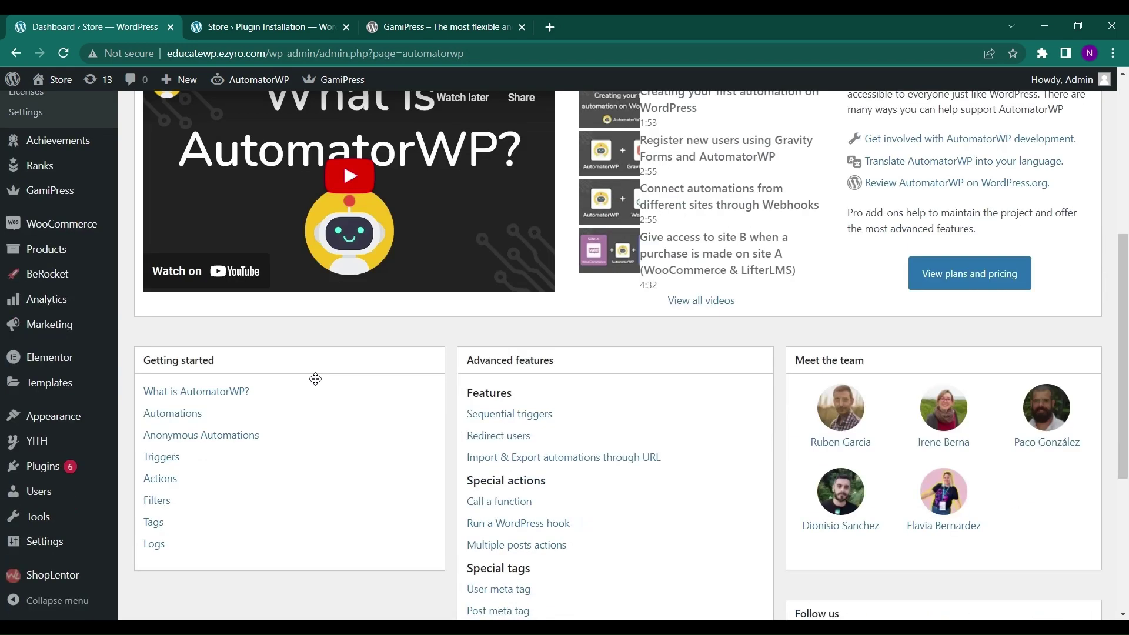
pyautogui.scroll(2, 51, 184)
pyautogui.click(40, 144)
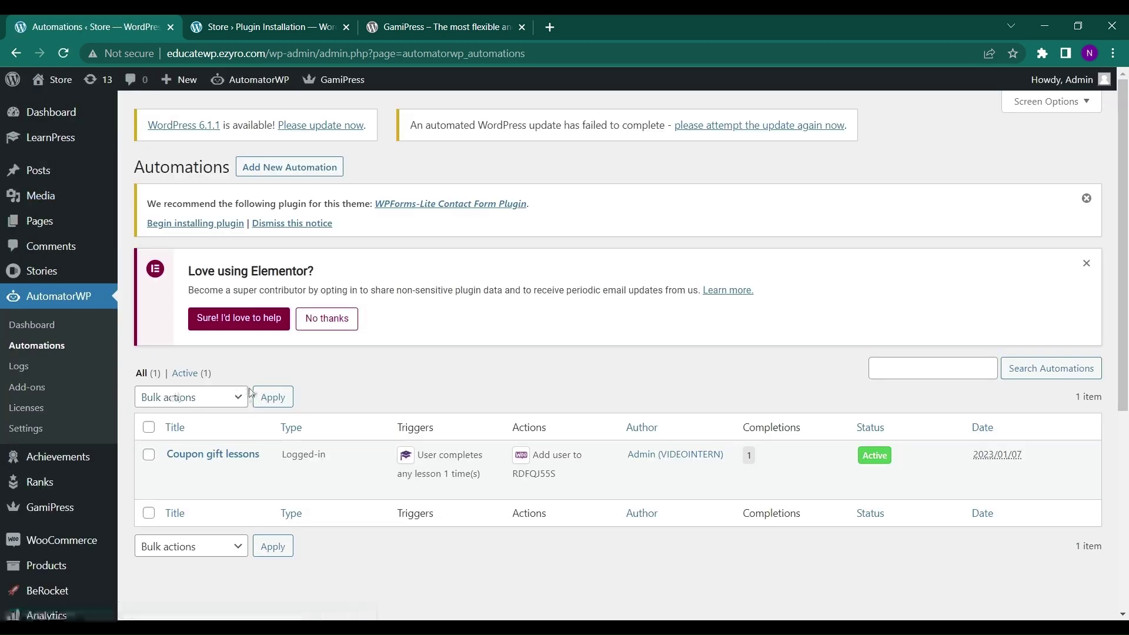
# Add a new automation of the Logged-in type and confirm it
pyautogui.click(293, 169)
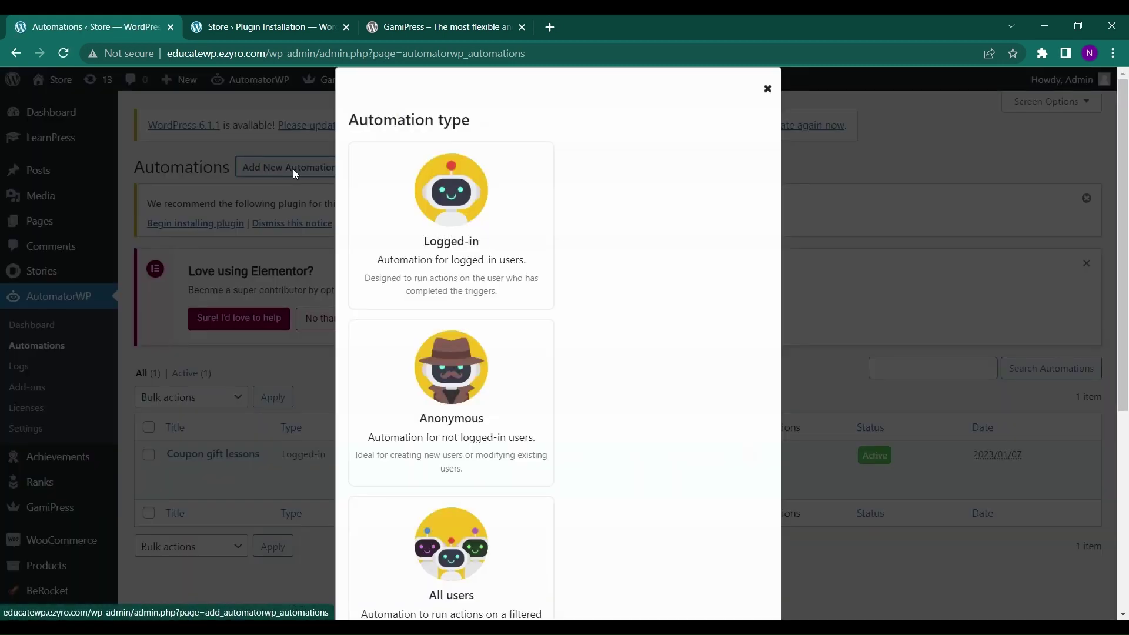
pyautogui.scroll(-5, 293, 168)
pyautogui.scroll(5, 490, 242)
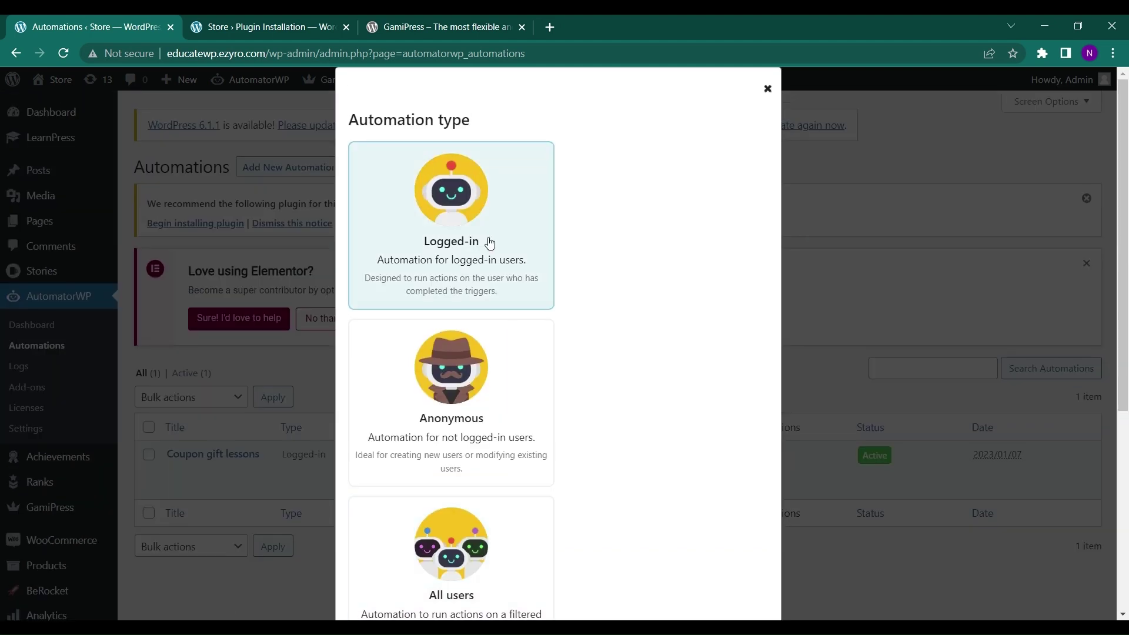
pyautogui.click(431, 249)
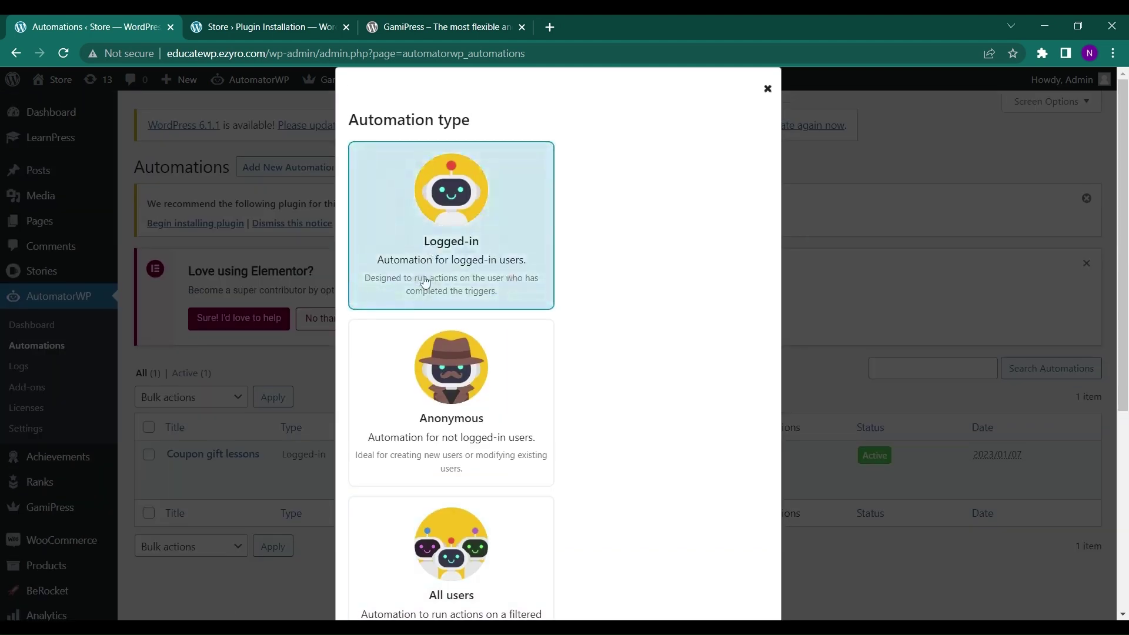
pyautogui.scroll(-5, 519, 285)
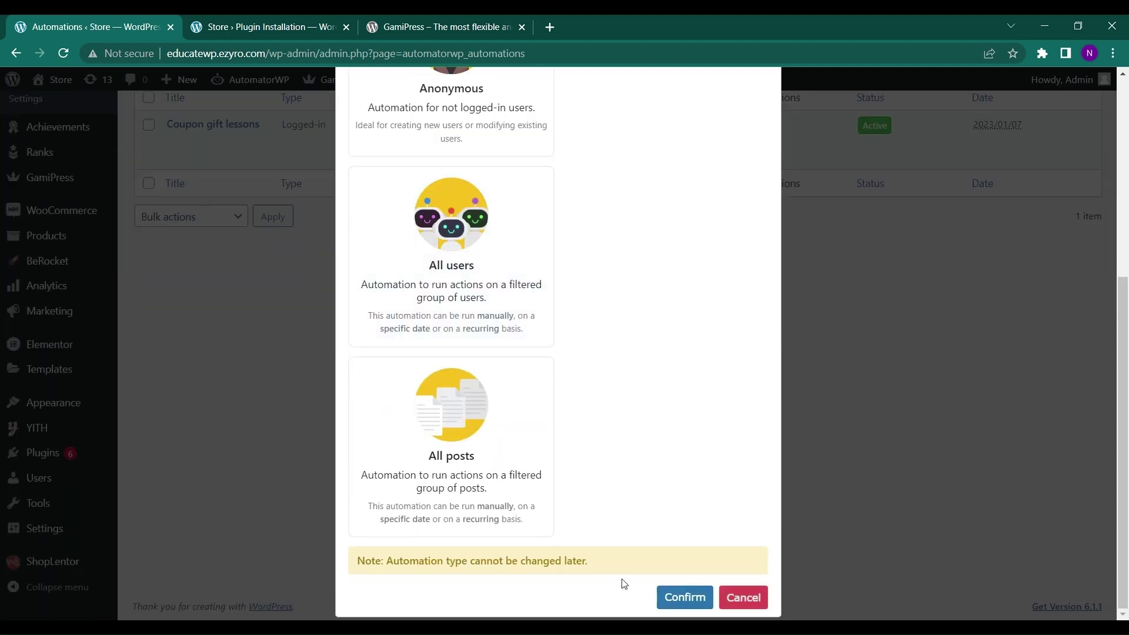
pyautogui.click(681, 600)
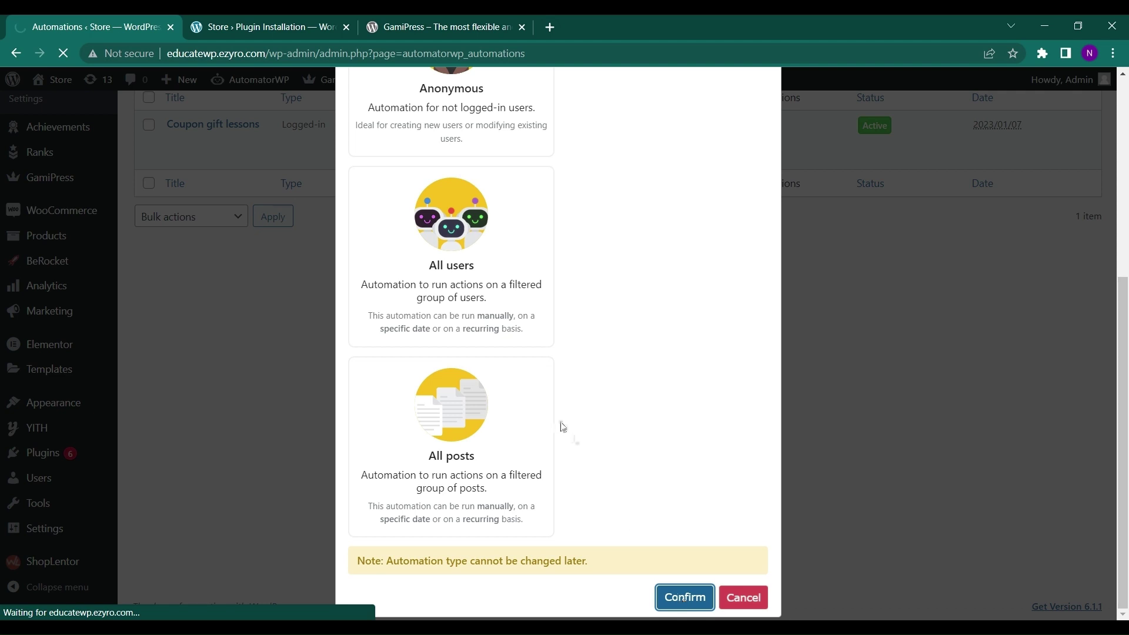
pyautogui.scroll(5, 559, 429)
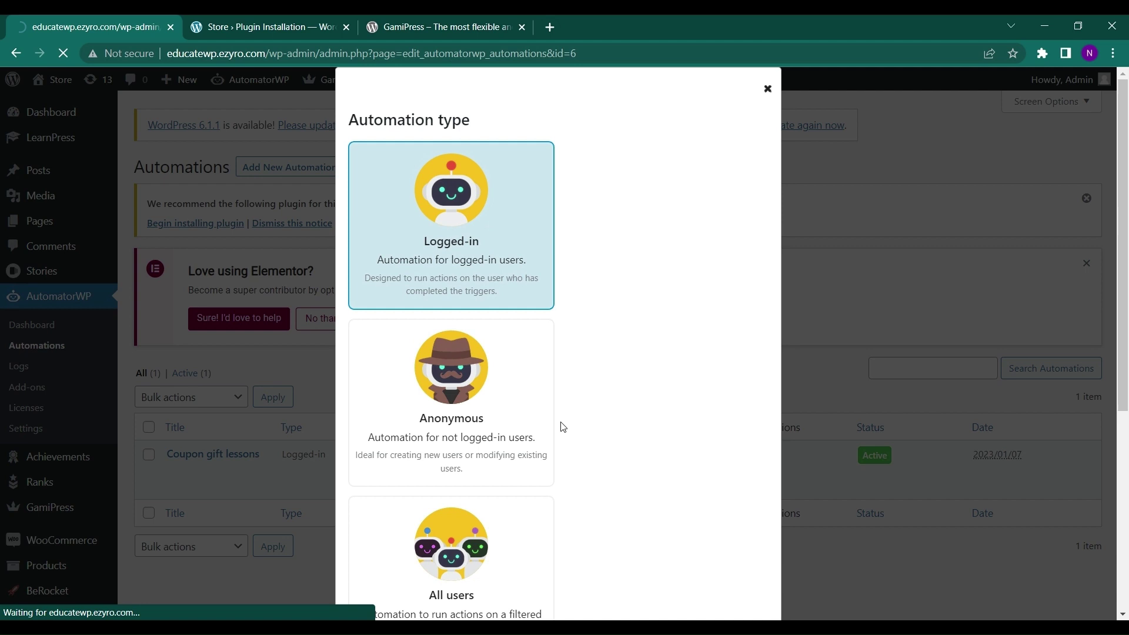
pyautogui.scroll(-3, 368, 484)
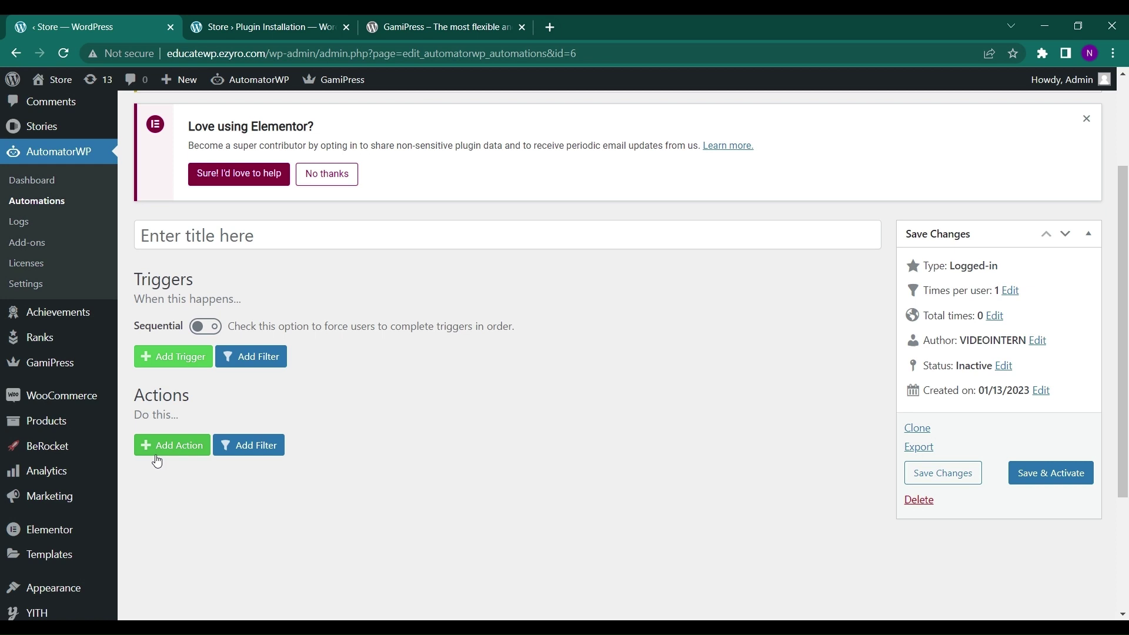
# Add a GamiPress 'User earns an achievement' trigger set to BASIC ACHIEVEMENT 1, one time
pyautogui.click(175, 355)
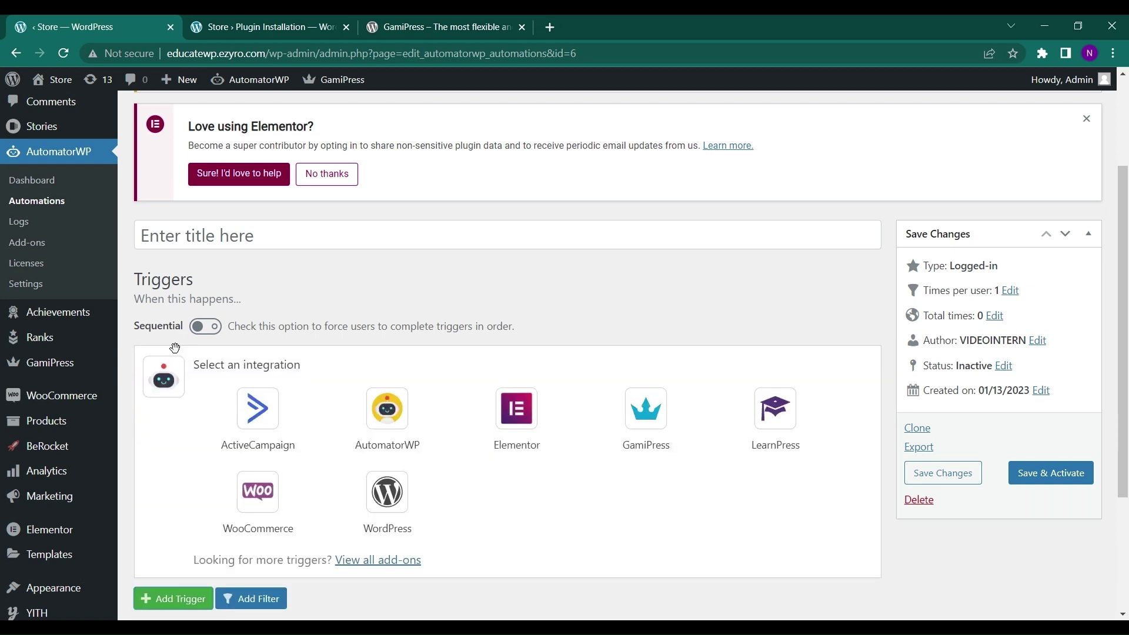
pyautogui.click(663, 459)
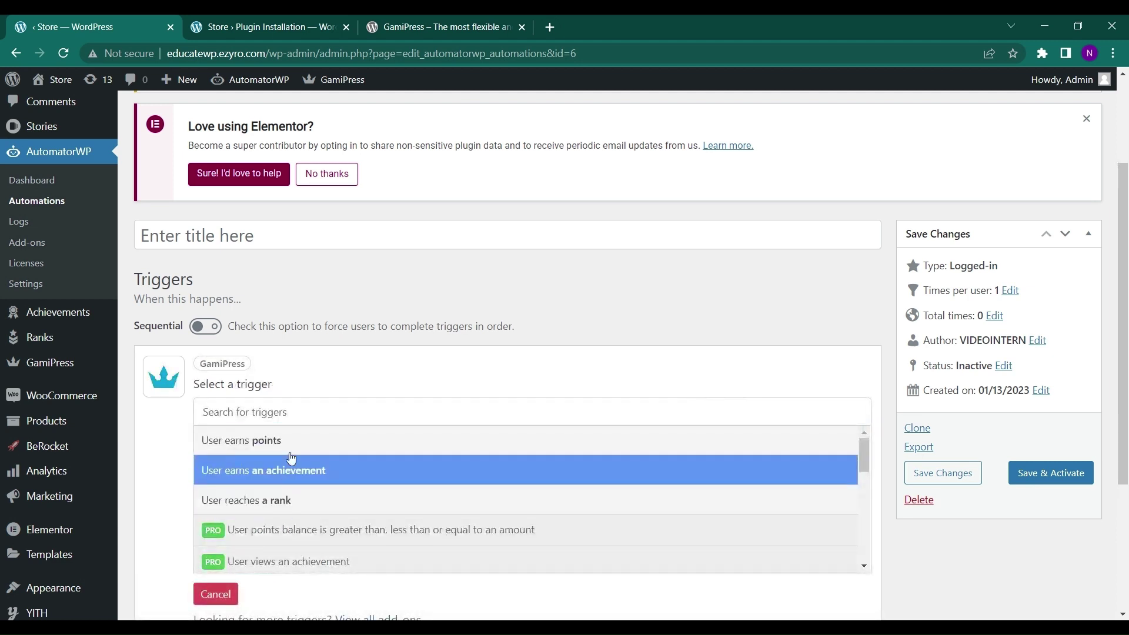
pyautogui.click(289, 474)
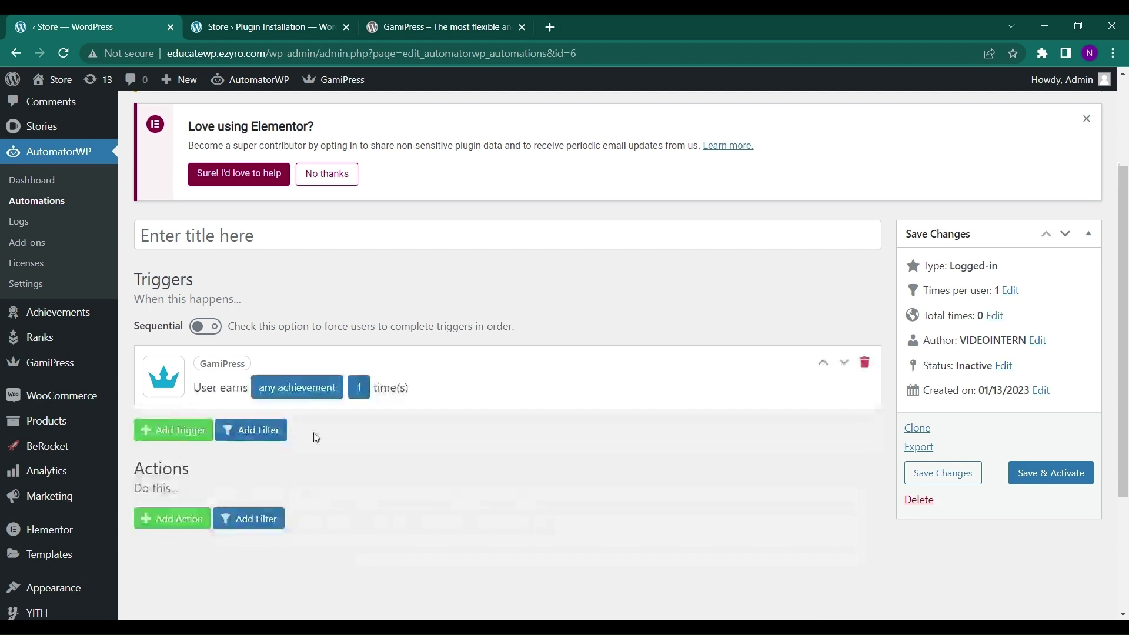
pyautogui.click(333, 398)
pyautogui.click(278, 459)
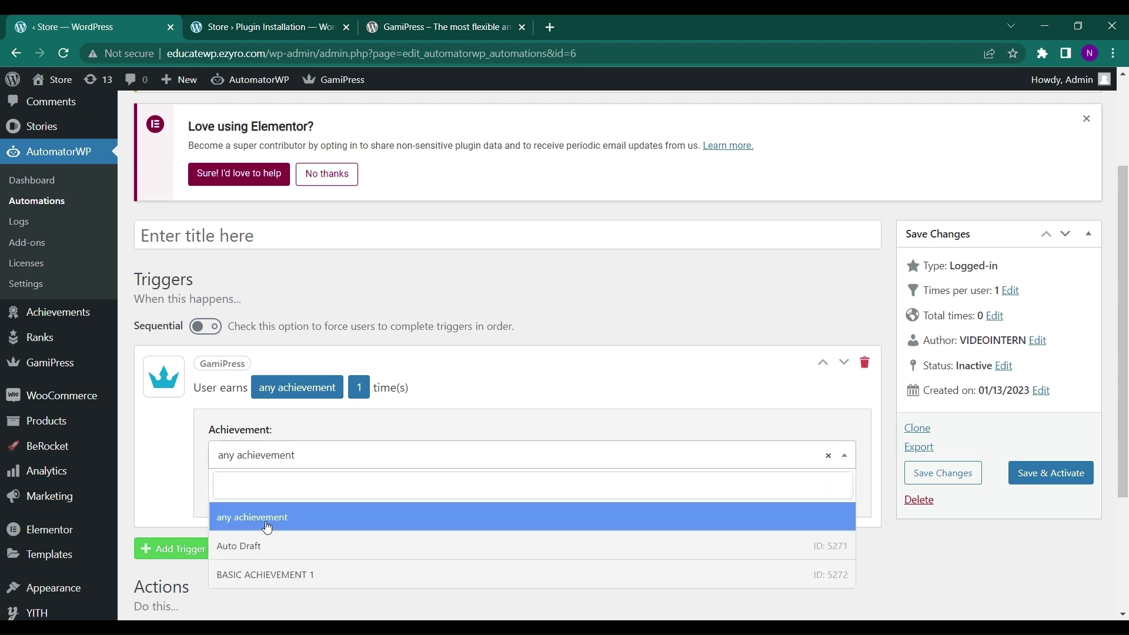
pyautogui.click(260, 574)
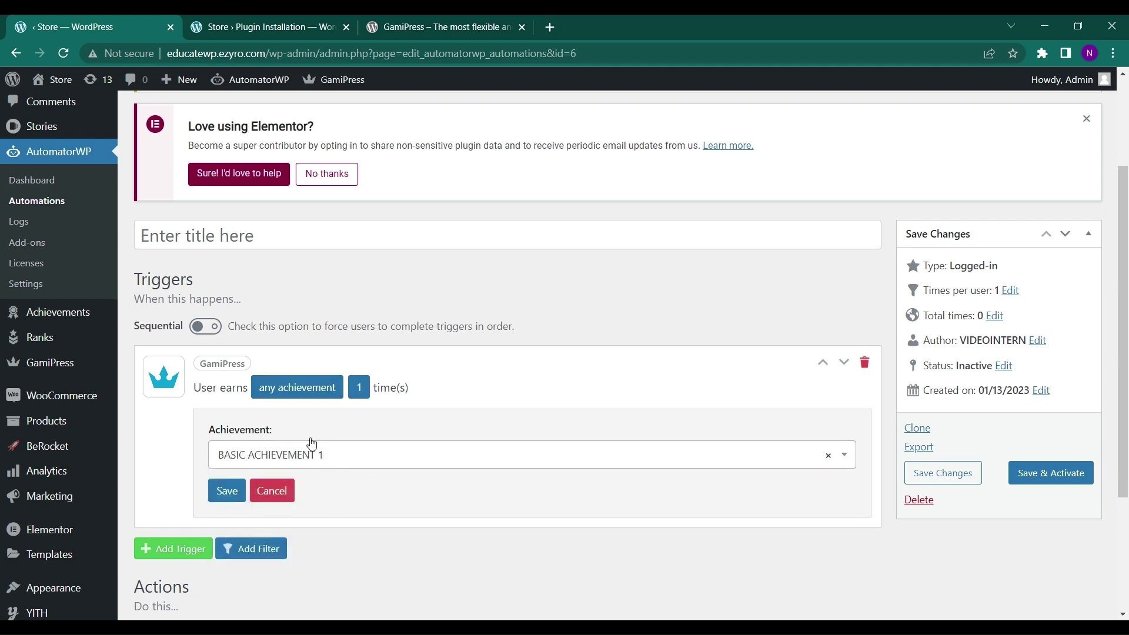
pyautogui.click(233, 492)
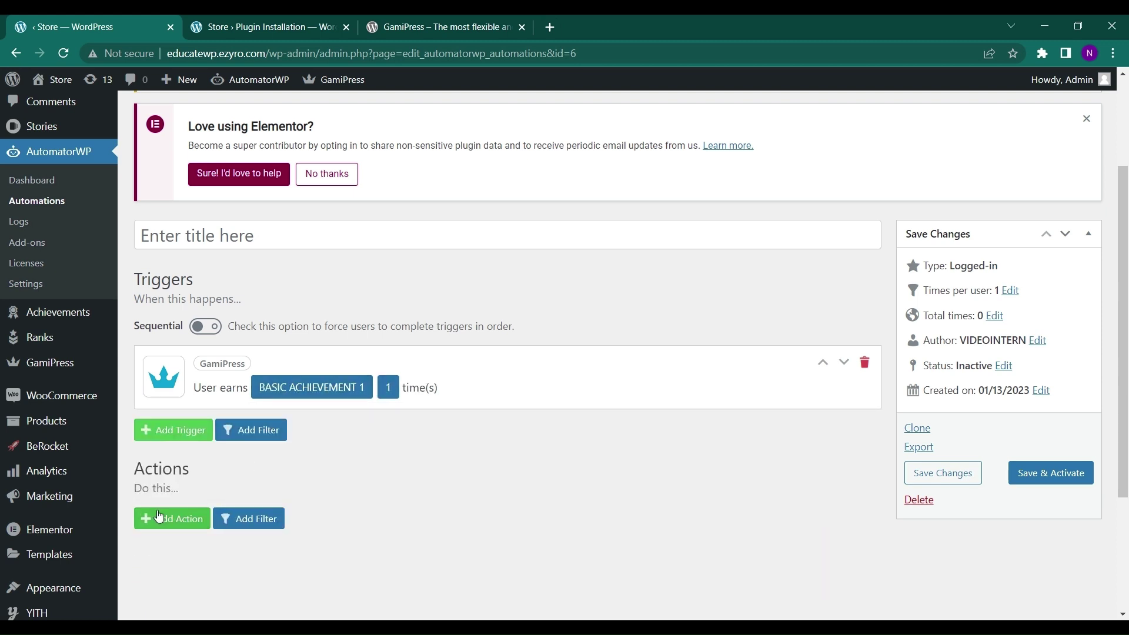
# Add a WooCommerce 'Add user to a coupon' action using coupon ID 5229
pyautogui.click(155, 513)
pyautogui.scroll(-3, 228, 526)
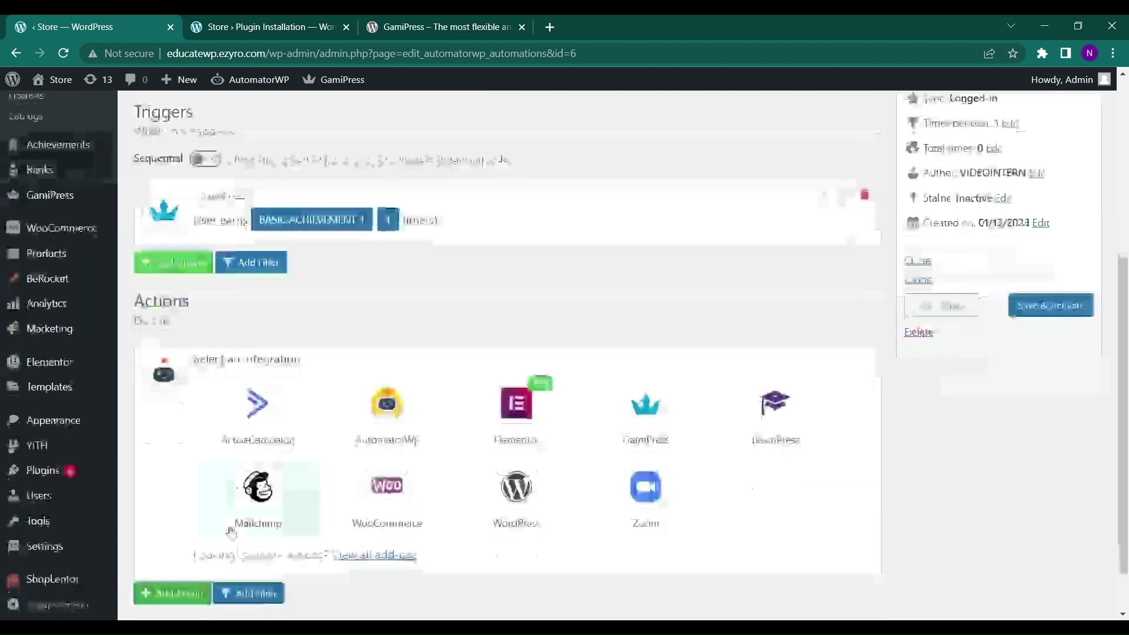
pyautogui.click(416, 511)
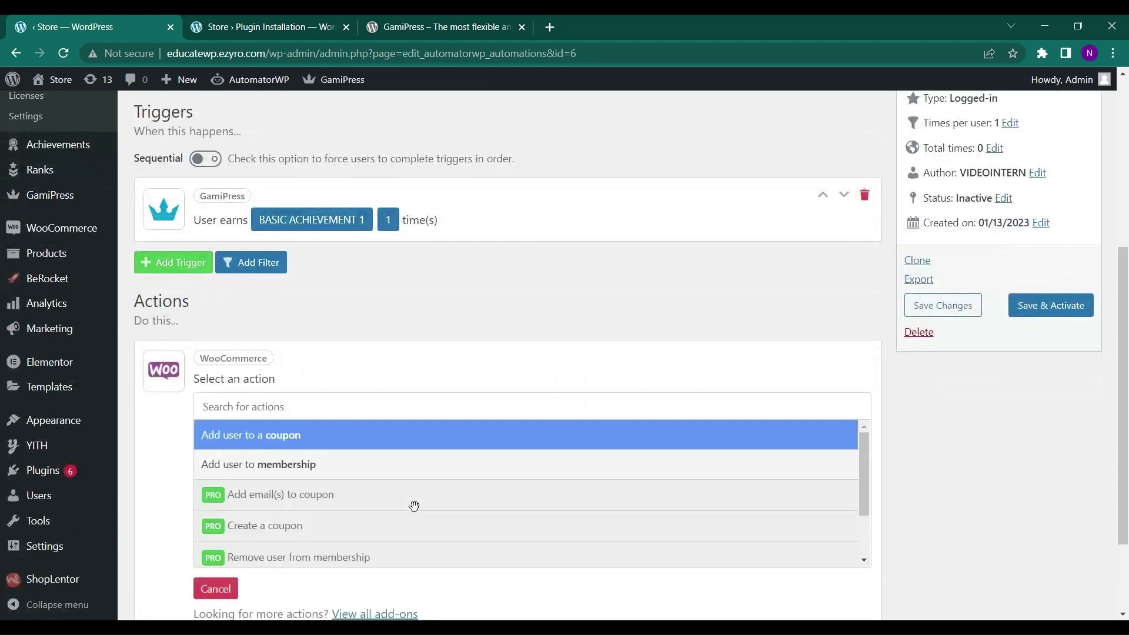
pyautogui.click(256, 444)
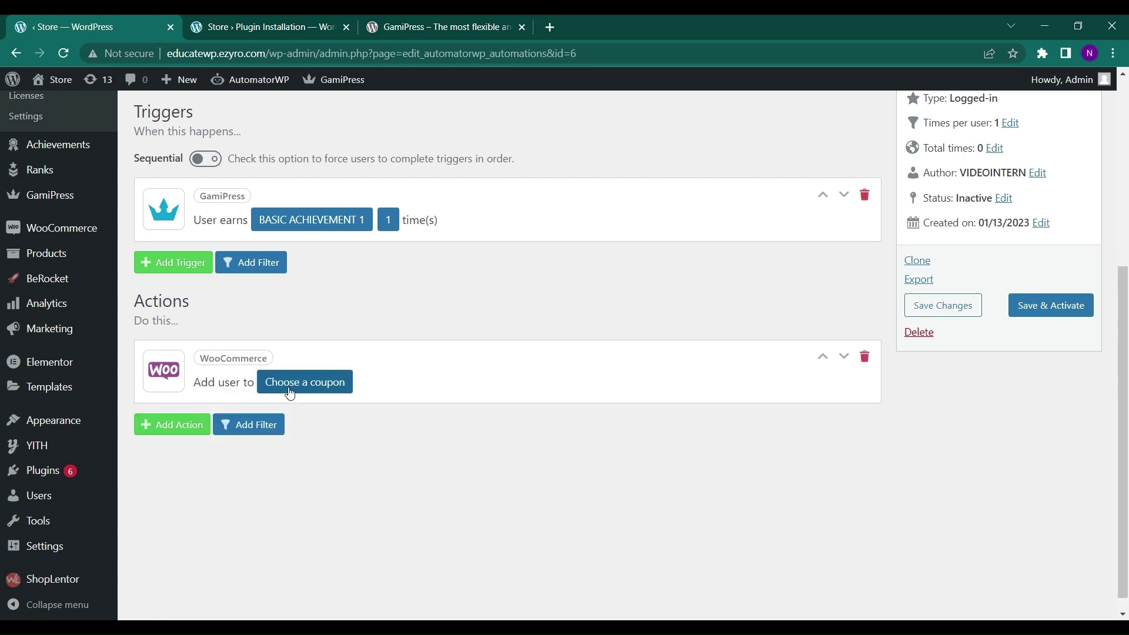
pyautogui.click(289, 393)
pyautogui.click(273, 451)
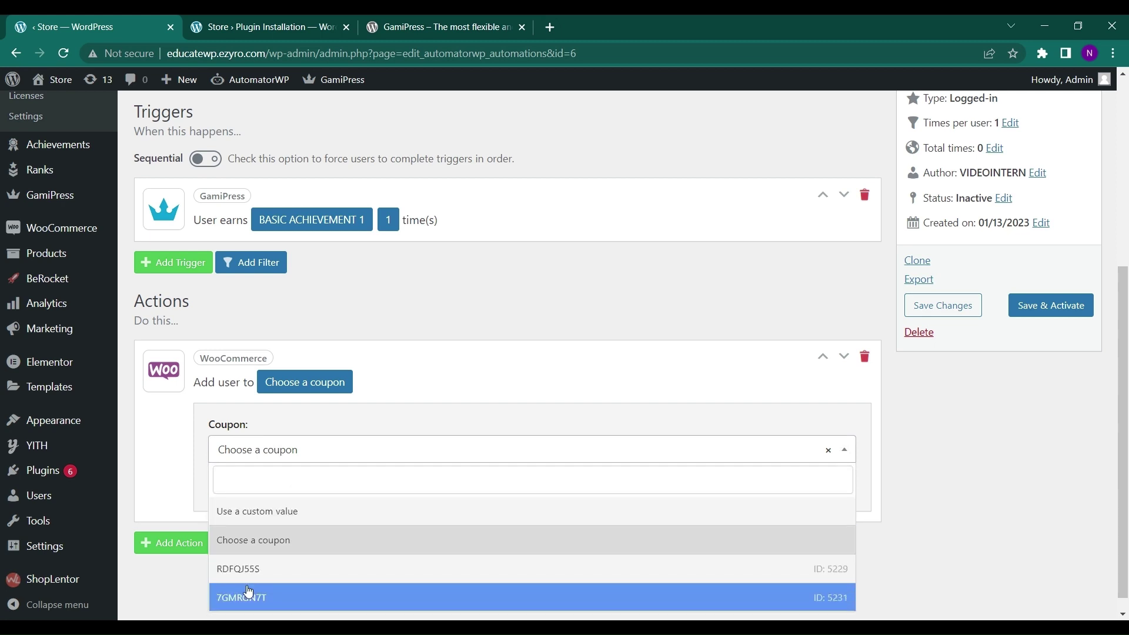
pyautogui.click(266, 572)
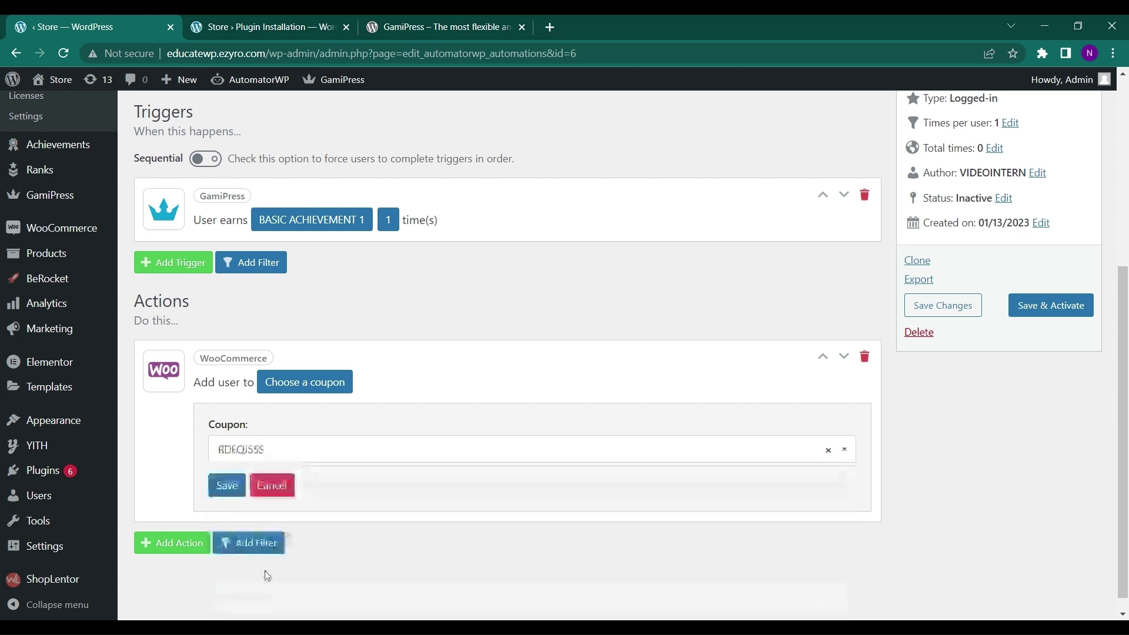
pyautogui.click(227, 493)
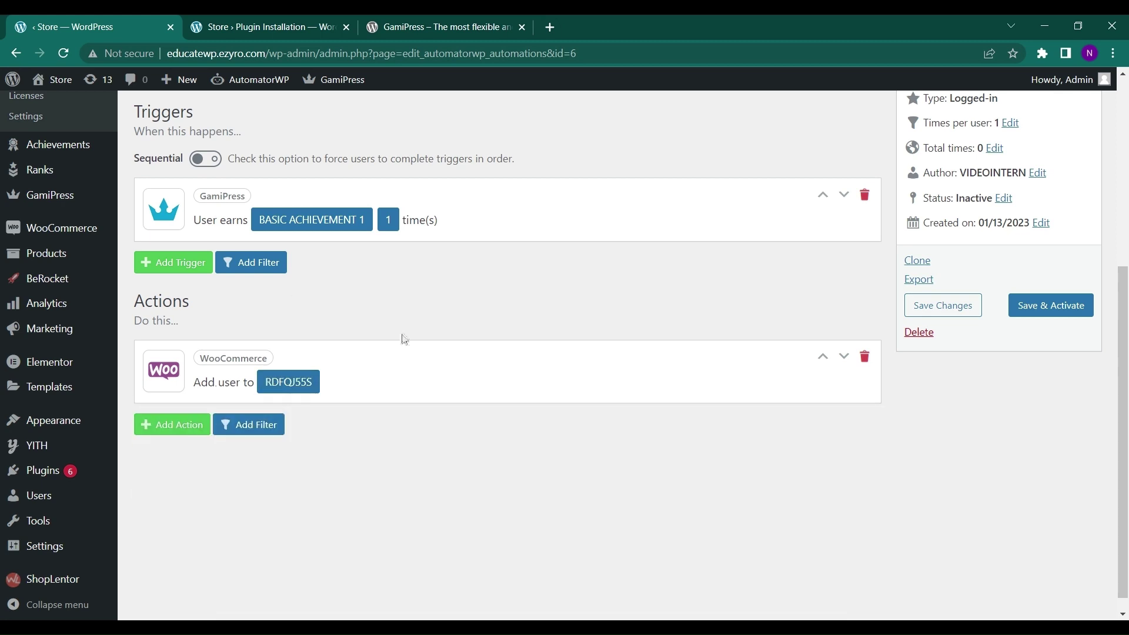
# Title the automation 'gAMI' and Save & Activate it
pyautogui.scroll(3, 401, 335)
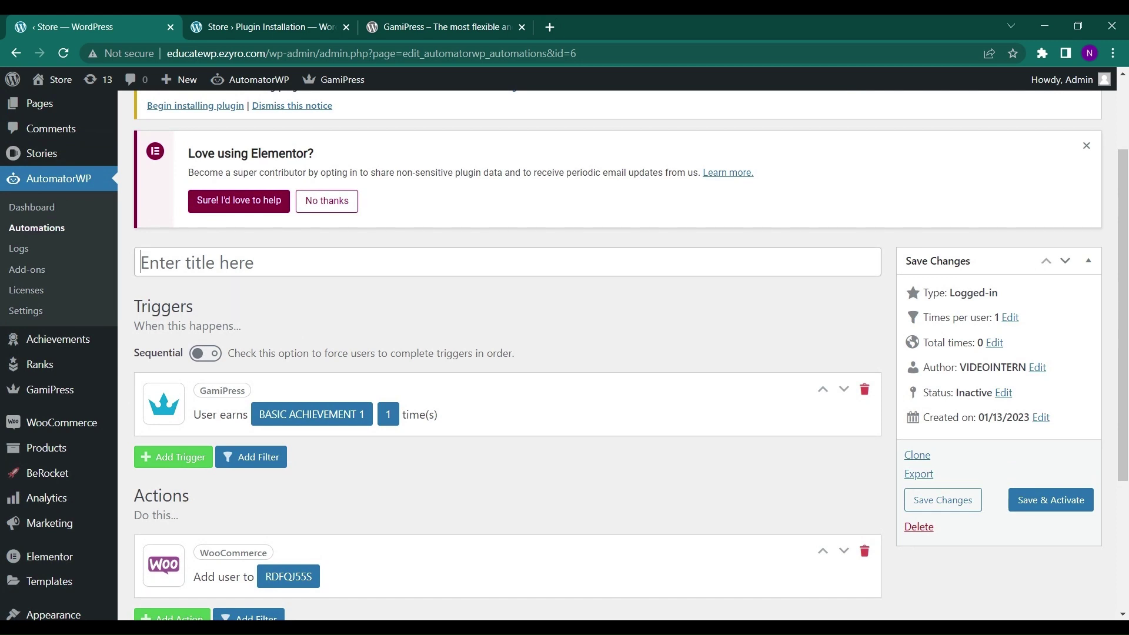
pyautogui.write('gAMI')
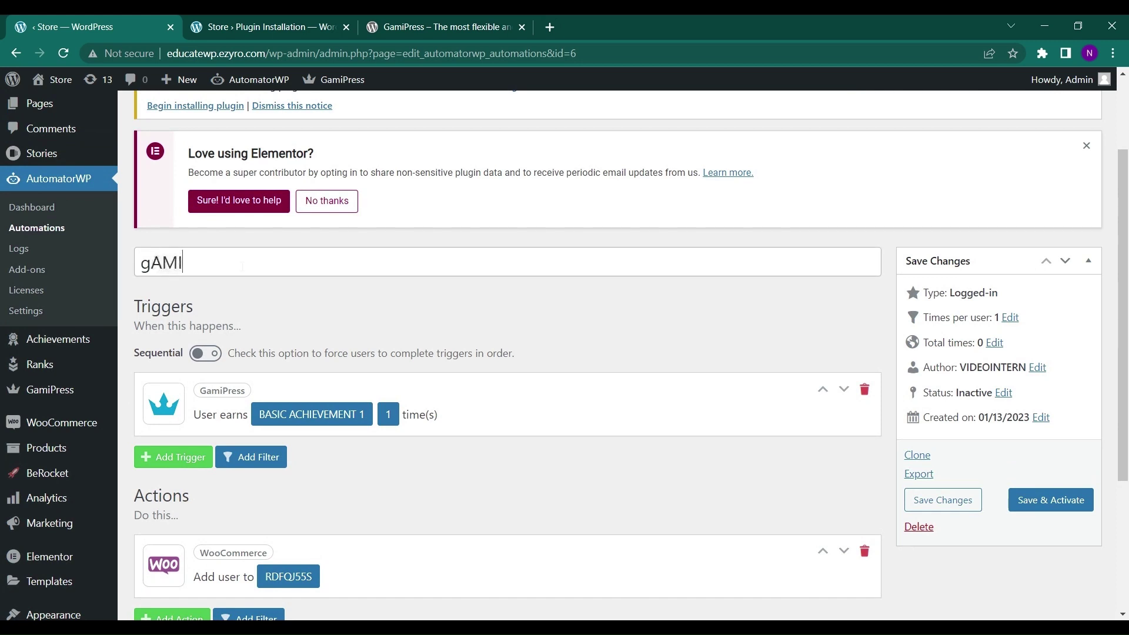
pyautogui.click(1047, 511)
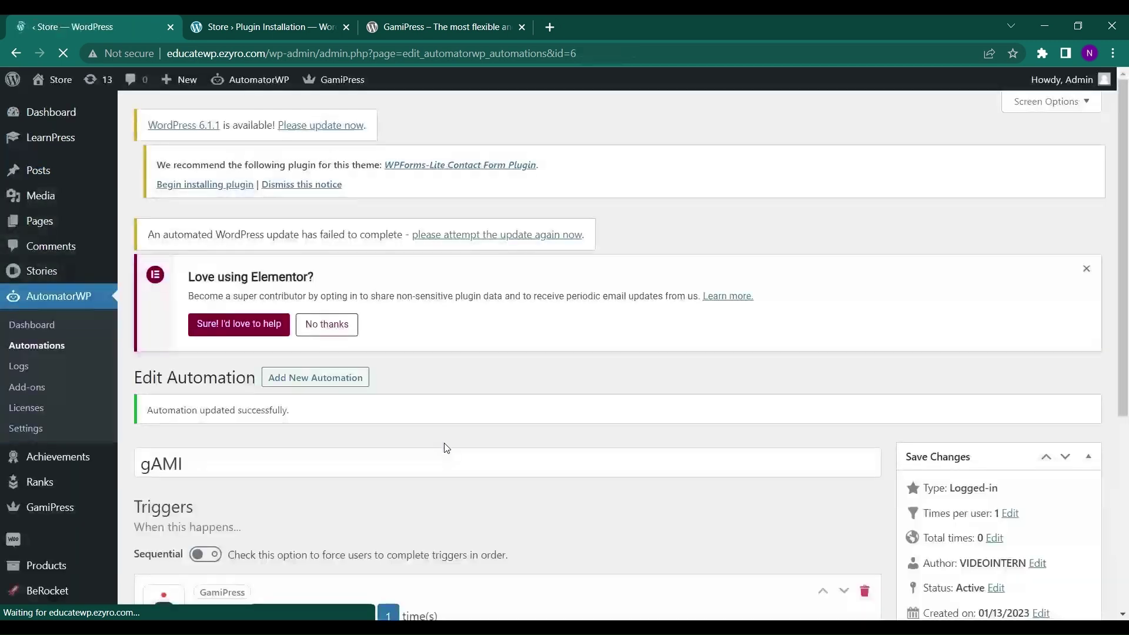
pyautogui.scroll(-4, 318, 481)
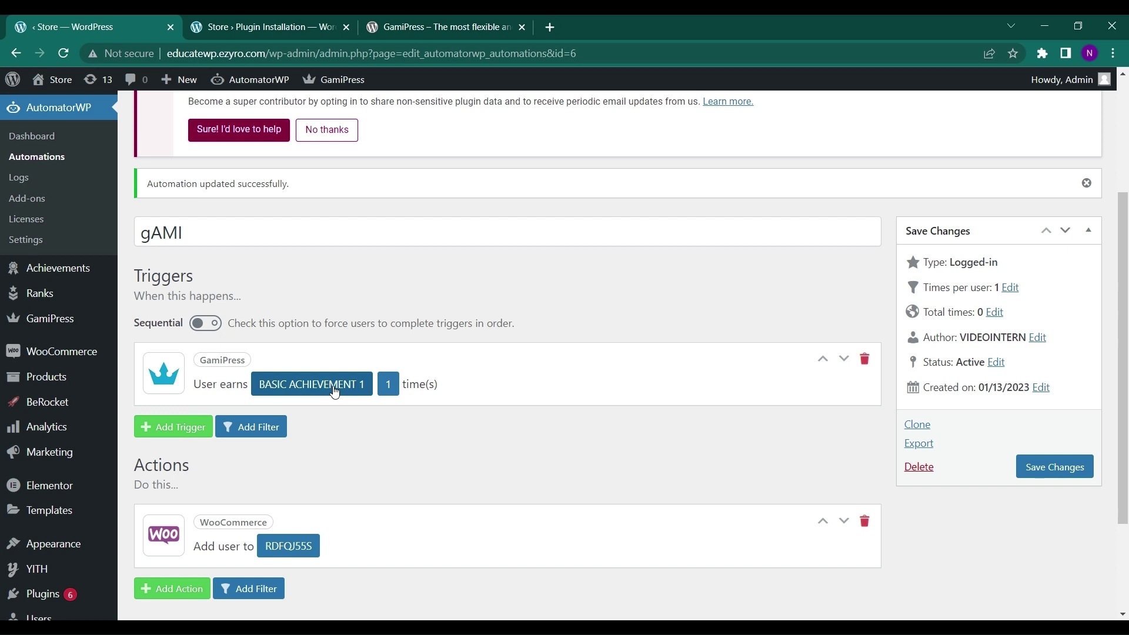
# Glance at the plugin installation page, then return to the automation editor
pyautogui.click(247, 23)
pyautogui.click(110, 18)
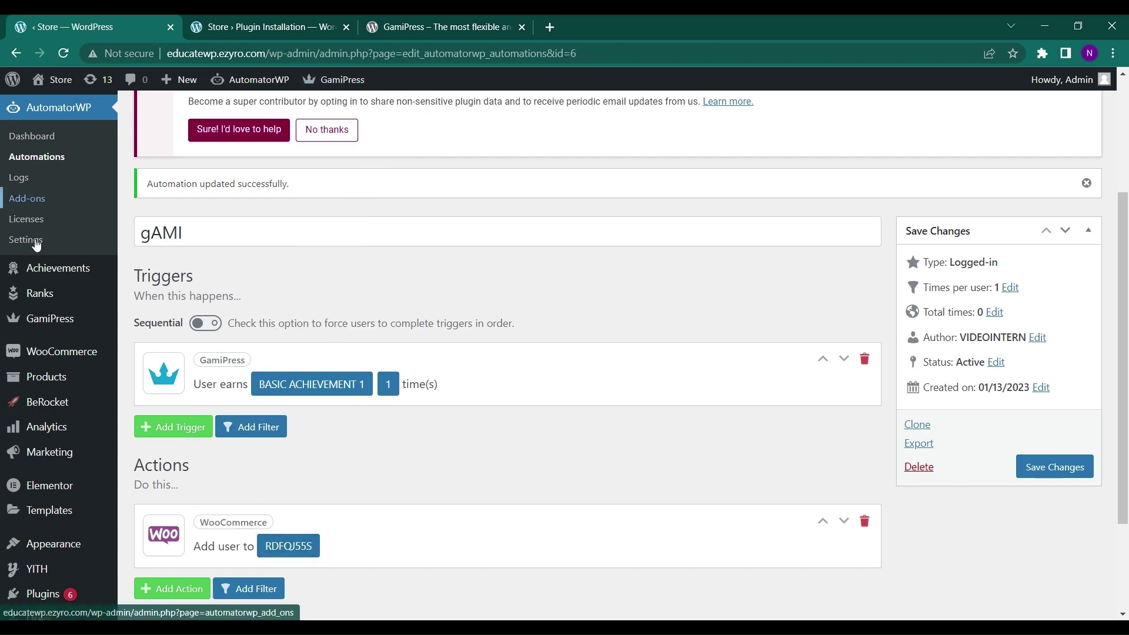
pyautogui.scroll(-2, 171, 406)
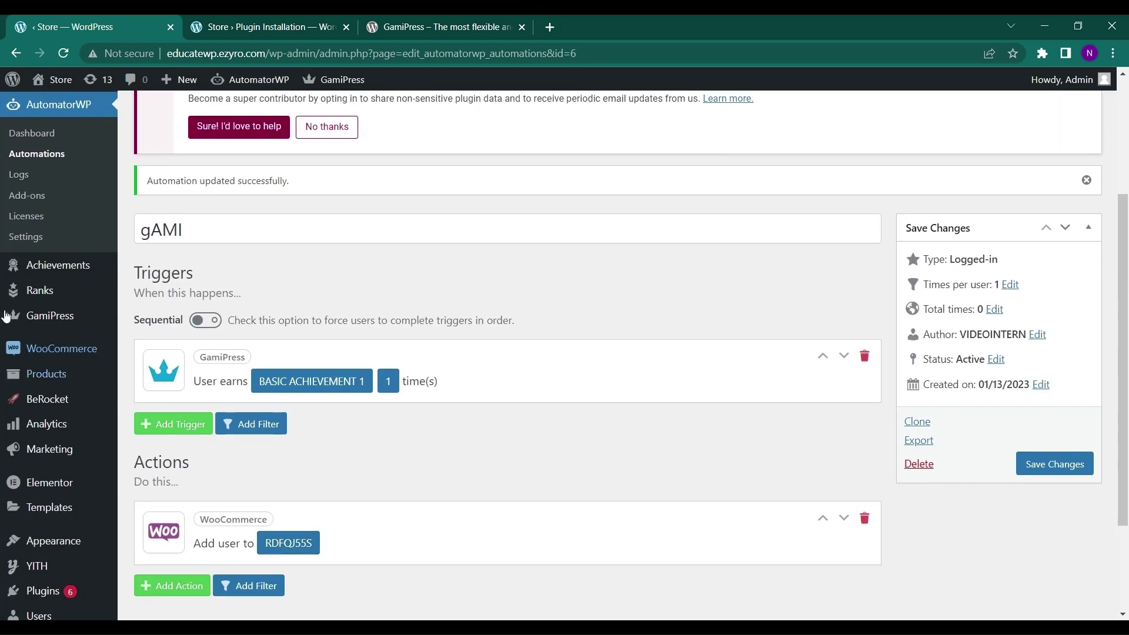
pyautogui.scroll(1, 36, 330)
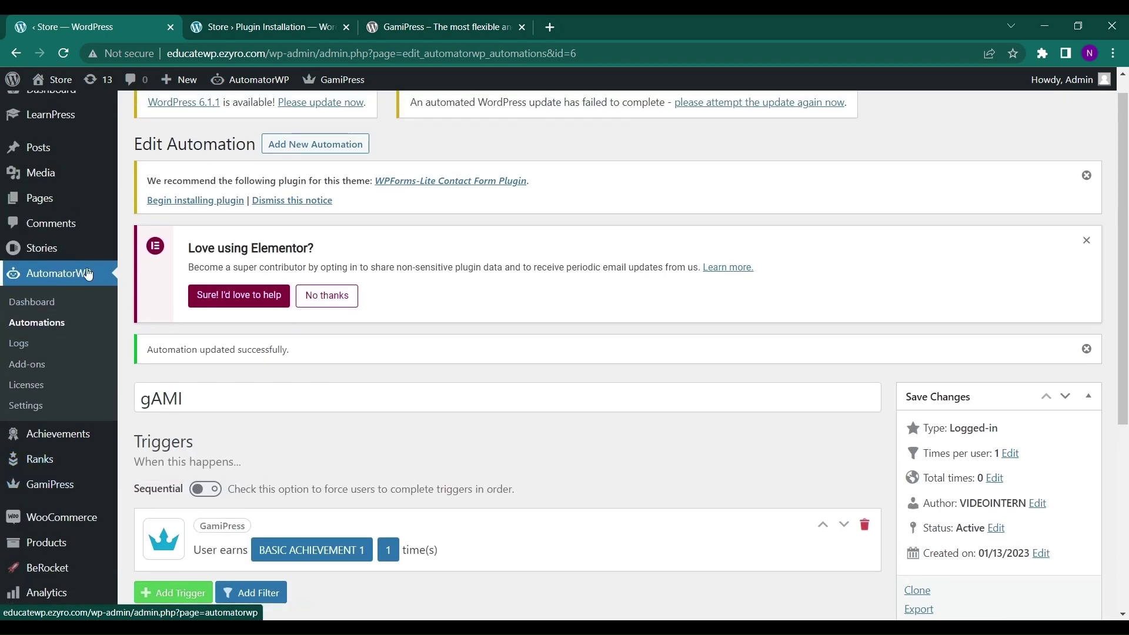
pyautogui.scroll(1, 34, 238)
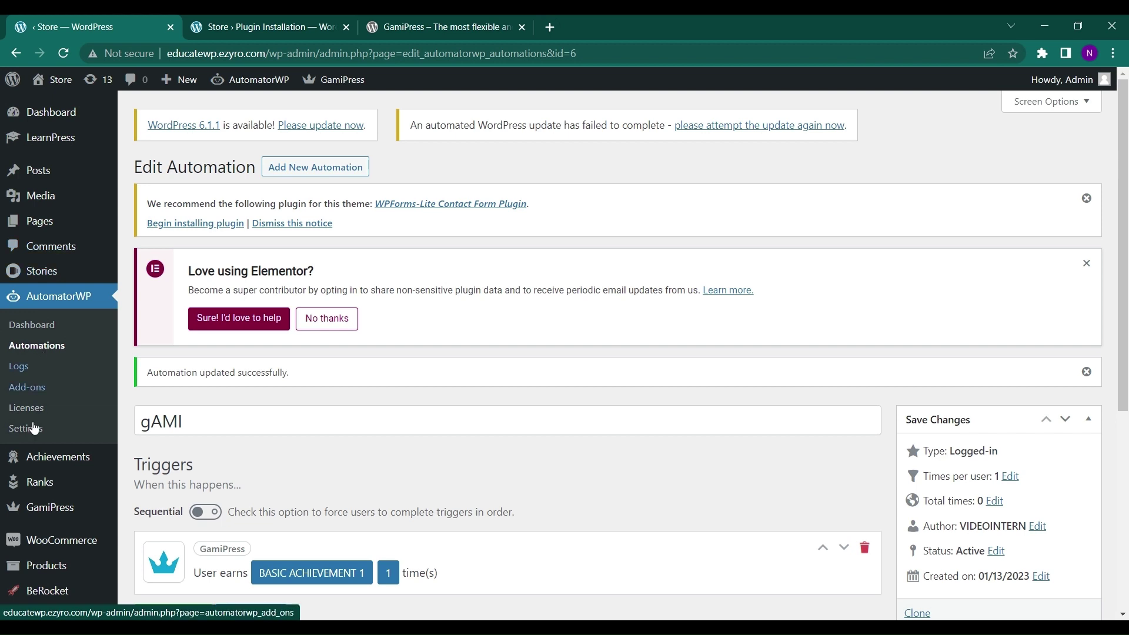
# Check GamiPress User Earnings and Logs, both showing no entries yet
pyautogui.moveTo(36, 505)
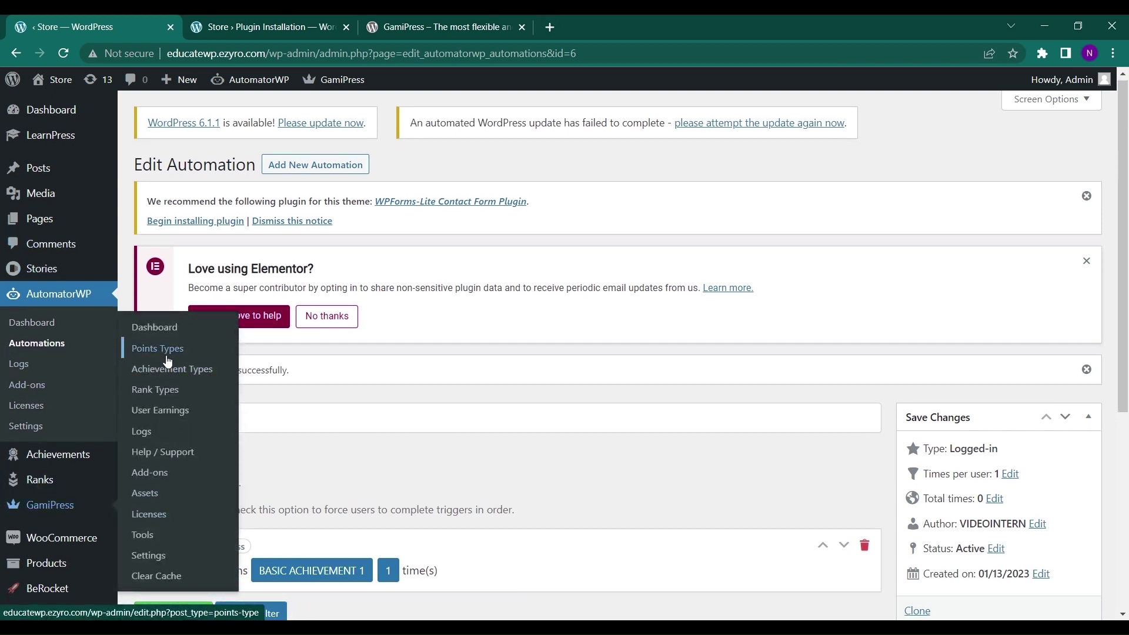
pyautogui.click(166, 416)
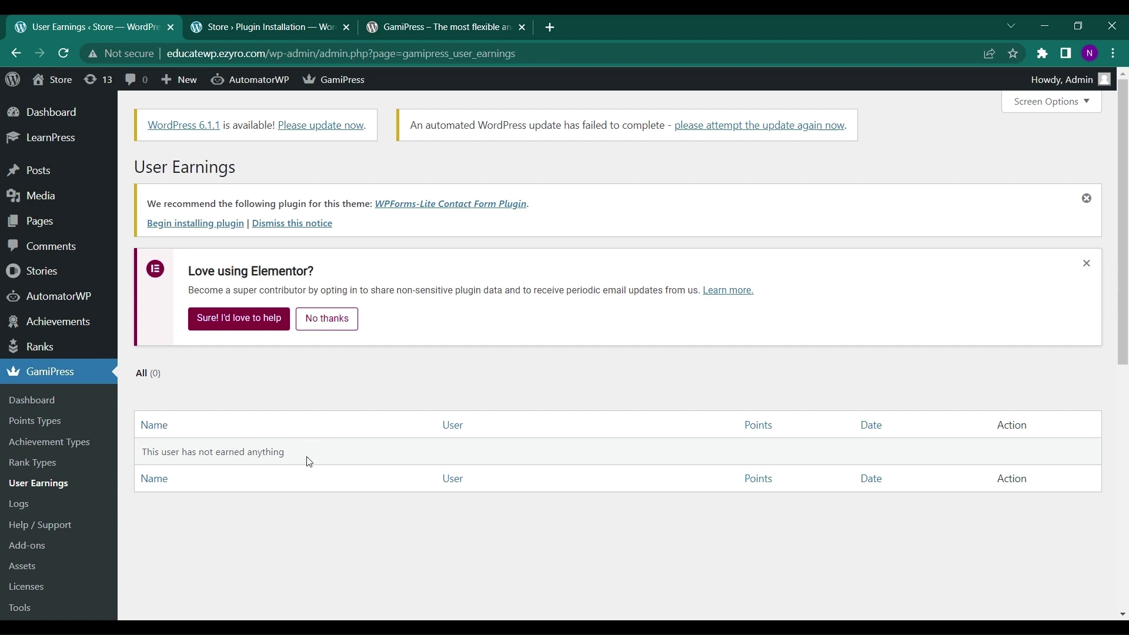
pyautogui.click(76, 503)
pyautogui.scroll(-1, 111, 436)
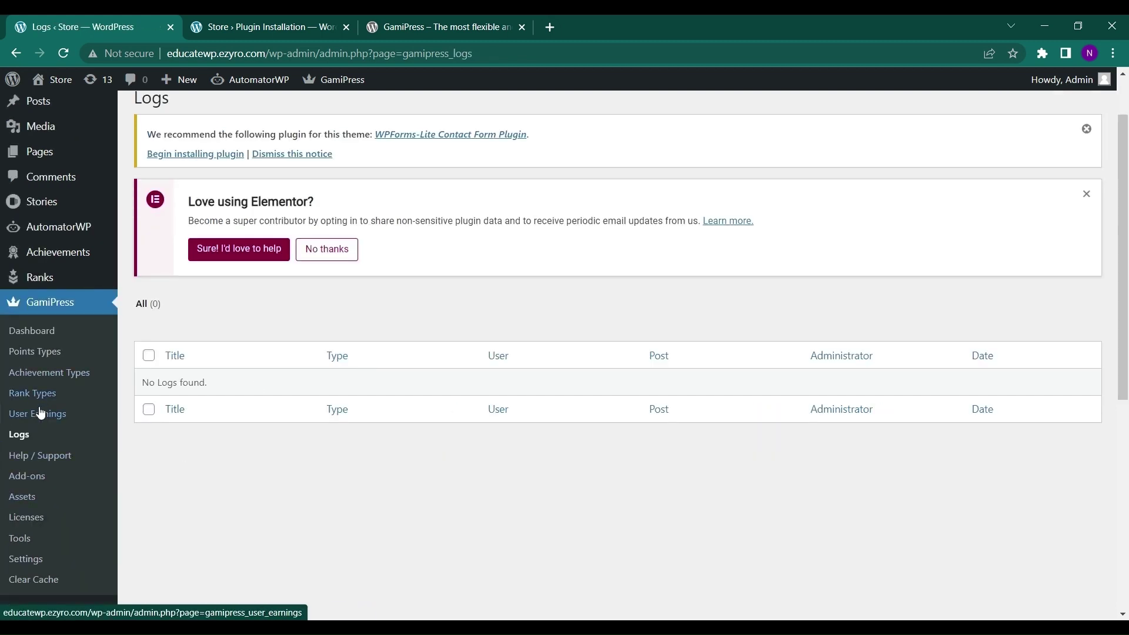
pyautogui.scroll(-1, 46, 456)
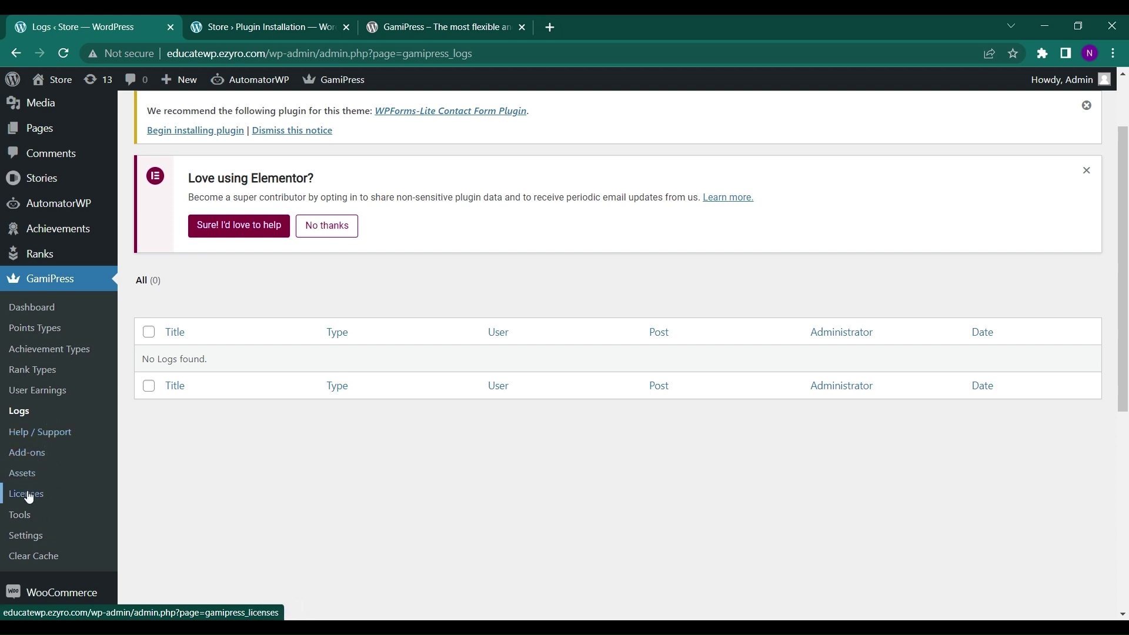
# Open GamiPress Tools and look at the Import/Export tab
pyautogui.click(28, 518)
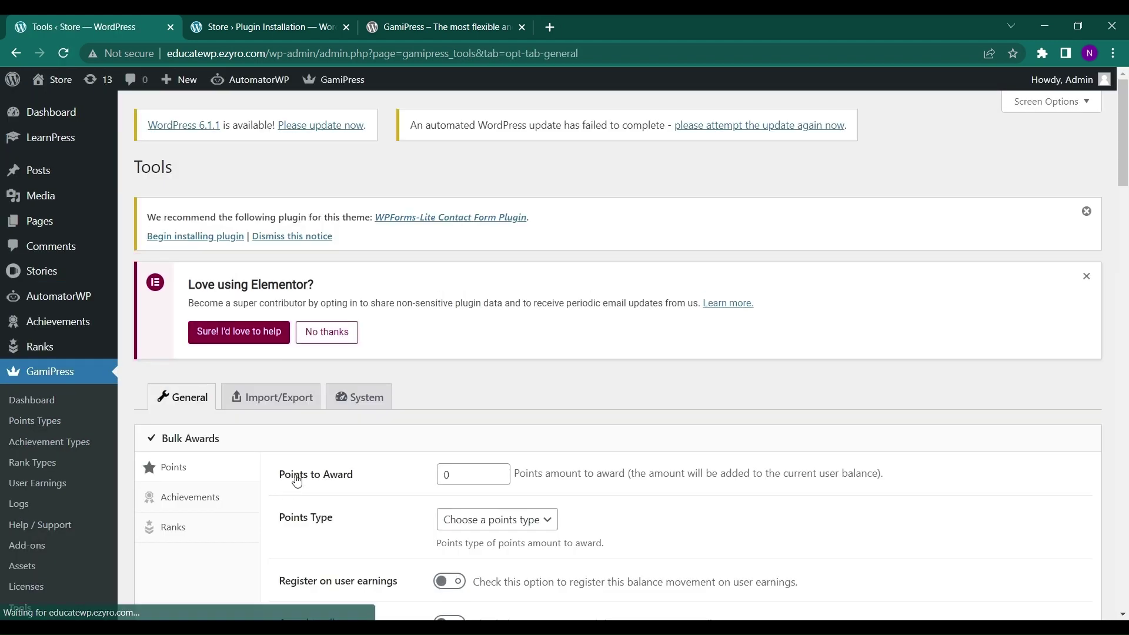
pyautogui.scroll(-2, 297, 481)
pyautogui.click(271, 268)
pyautogui.scroll(-2, 247, 236)
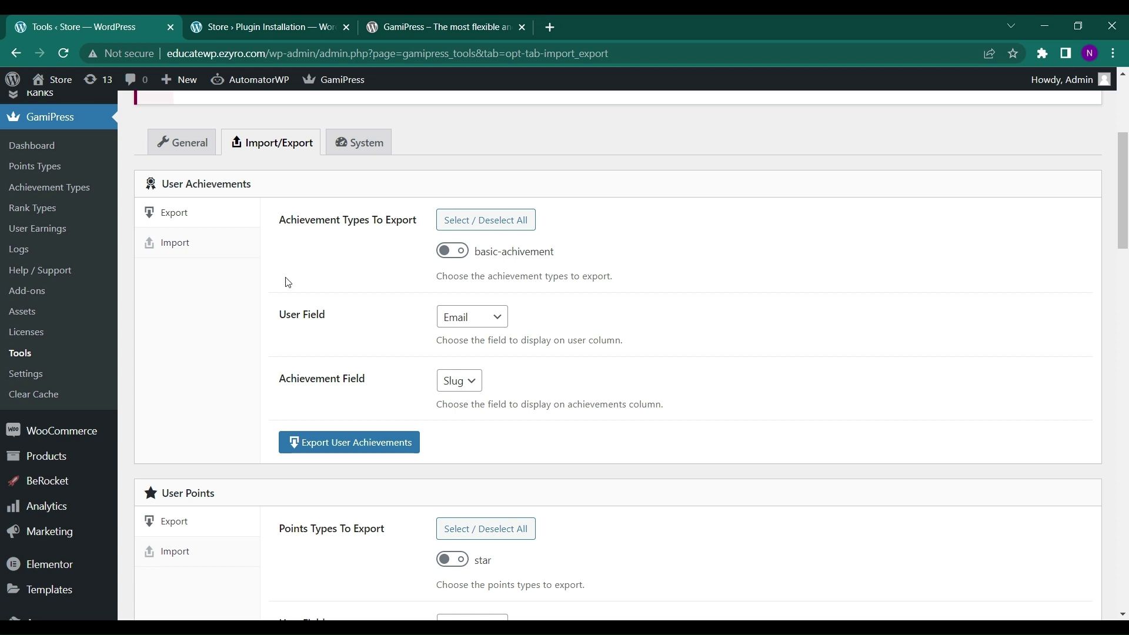
# Return to the General tools and scroll down to Recount Activity
pyautogui.hotkey('alt', 'Left')
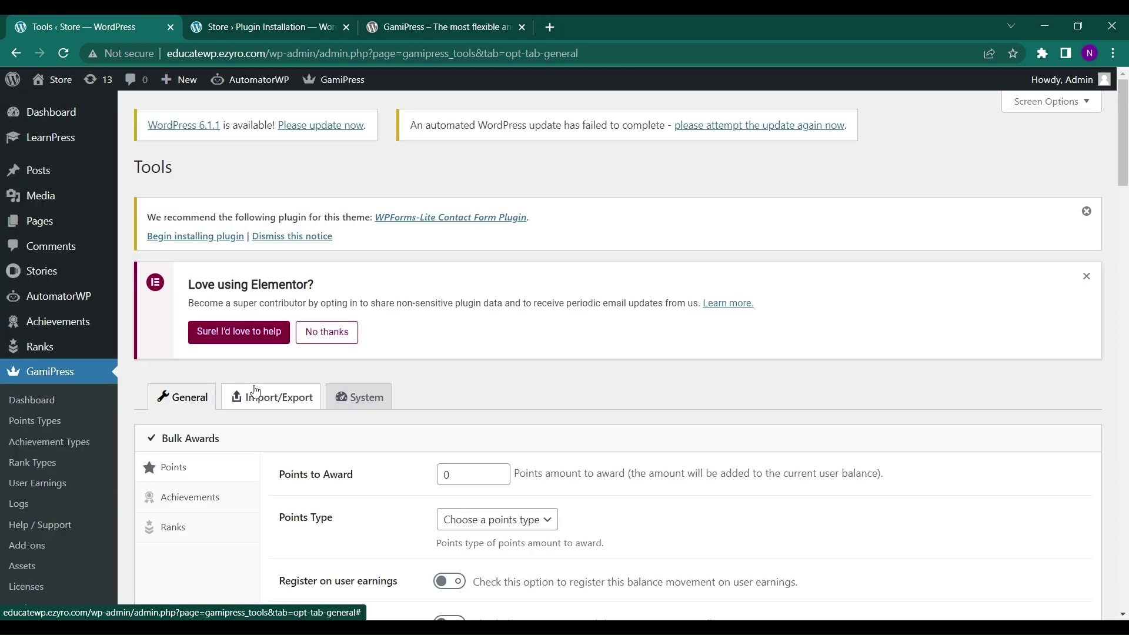
pyautogui.scroll(-5, 252, 535)
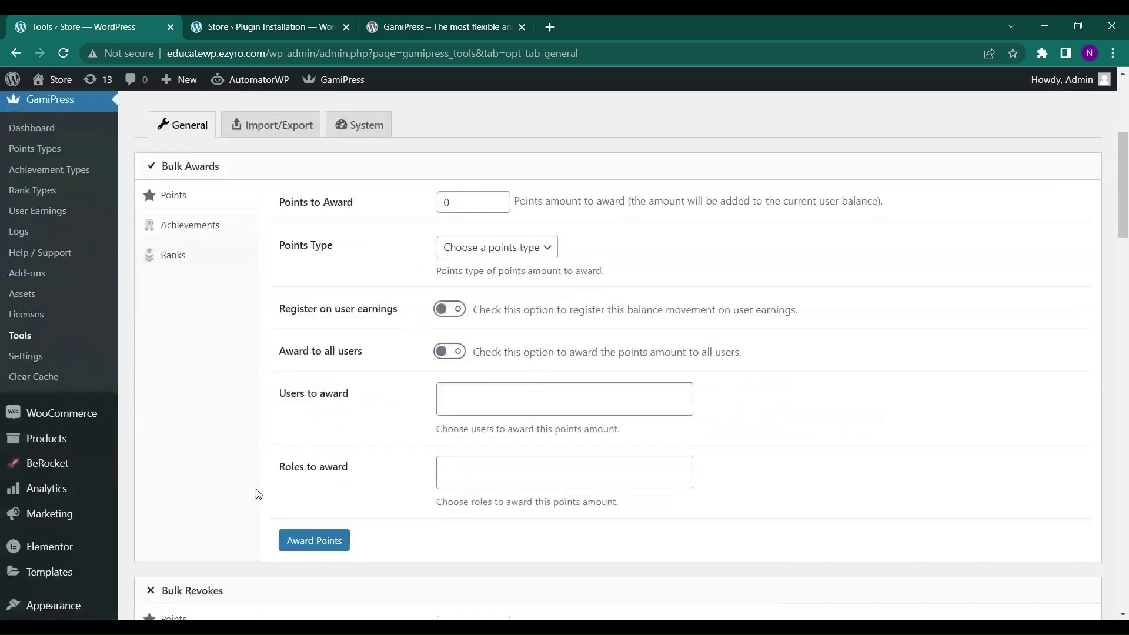
pyautogui.scroll(-2, 206, 341)
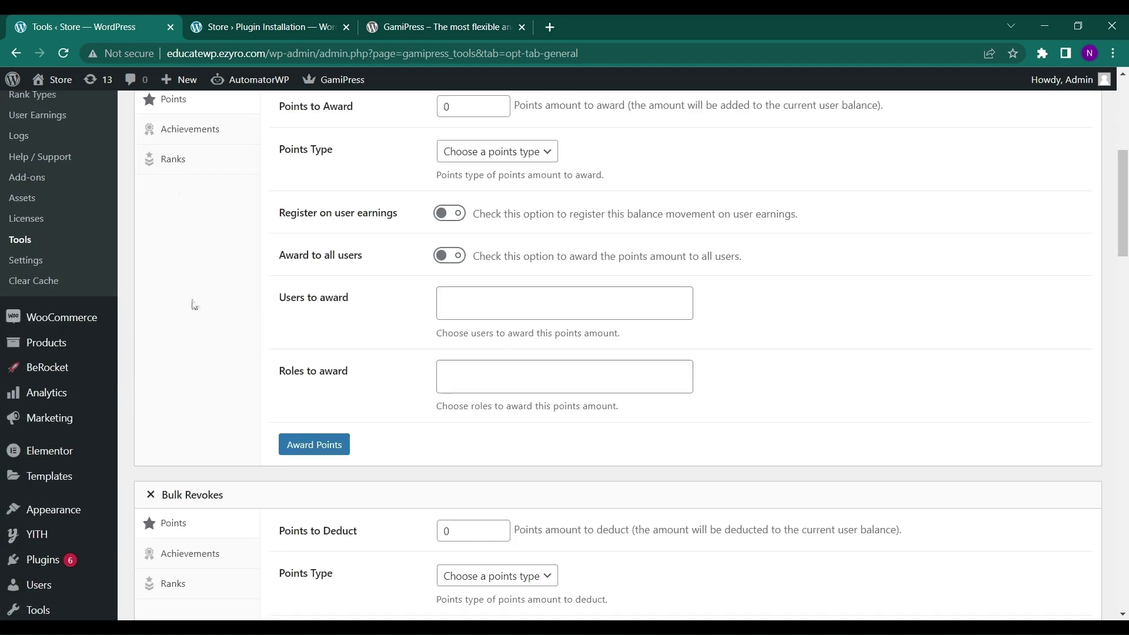
pyautogui.scroll(-4, 193, 305)
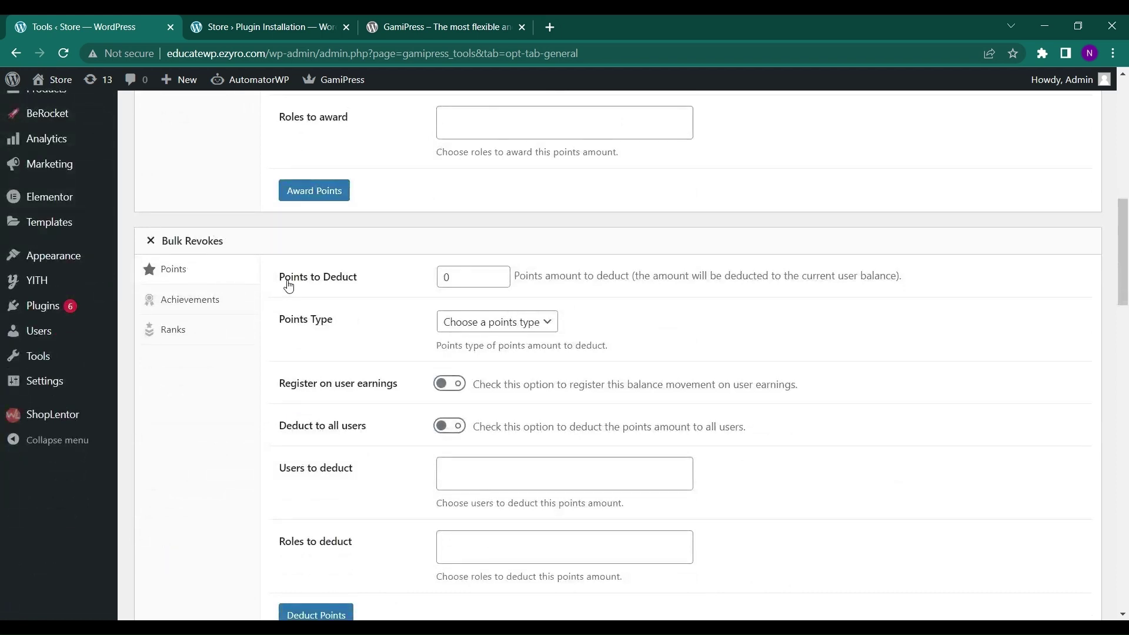
pyautogui.scroll(-1, 332, 323)
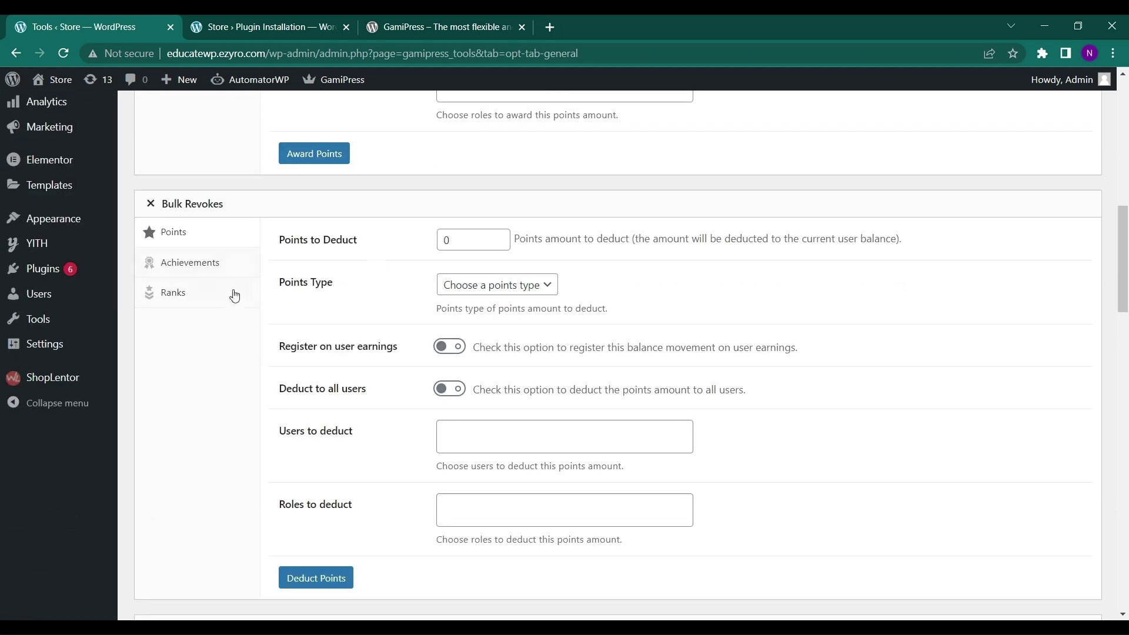
pyautogui.scroll(-4, 234, 294)
pyautogui.scroll(-3, 169, 242)
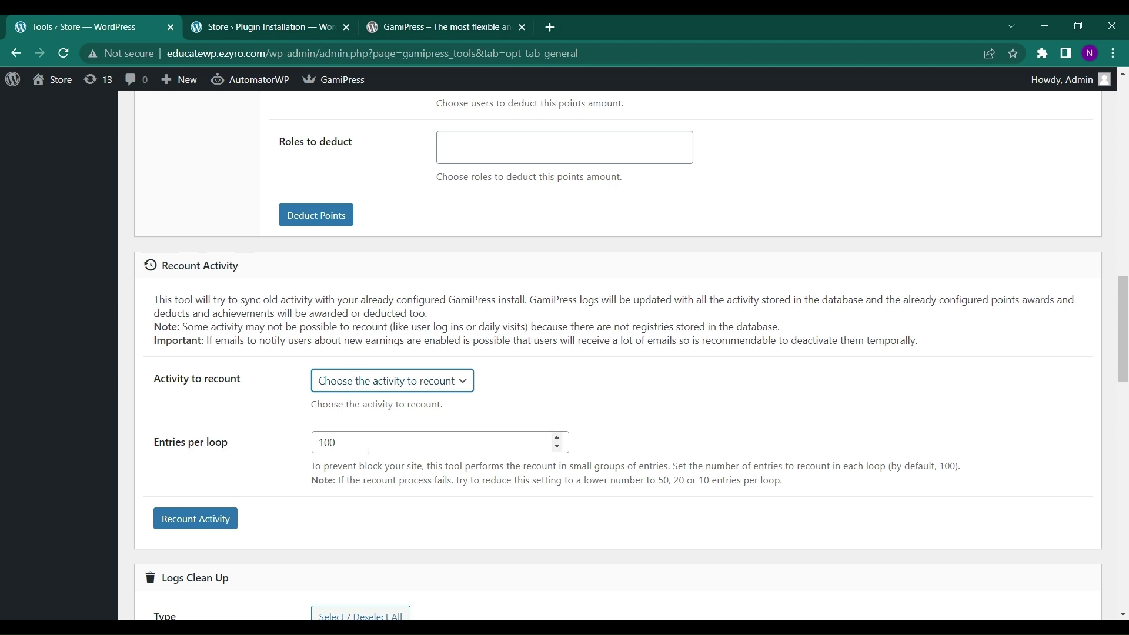
# Select 'Recount comments' in Activity to recount and make a first recount attempt
pyautogui.click(402, 381)
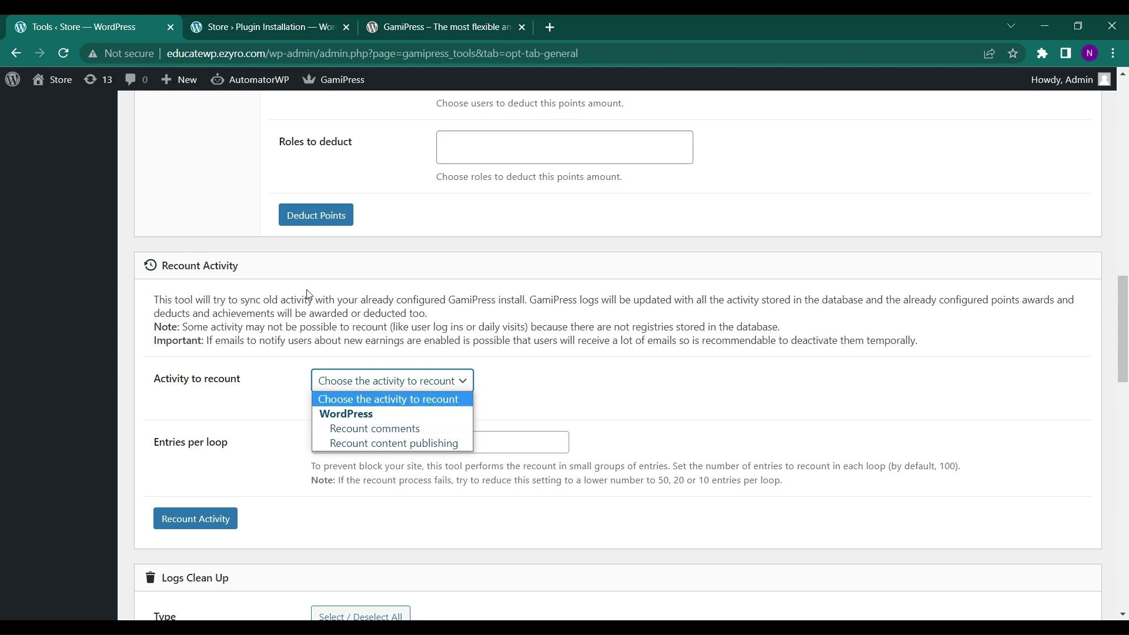
pyautogui.click(338, 429)
pyautogui.click(363, 383)
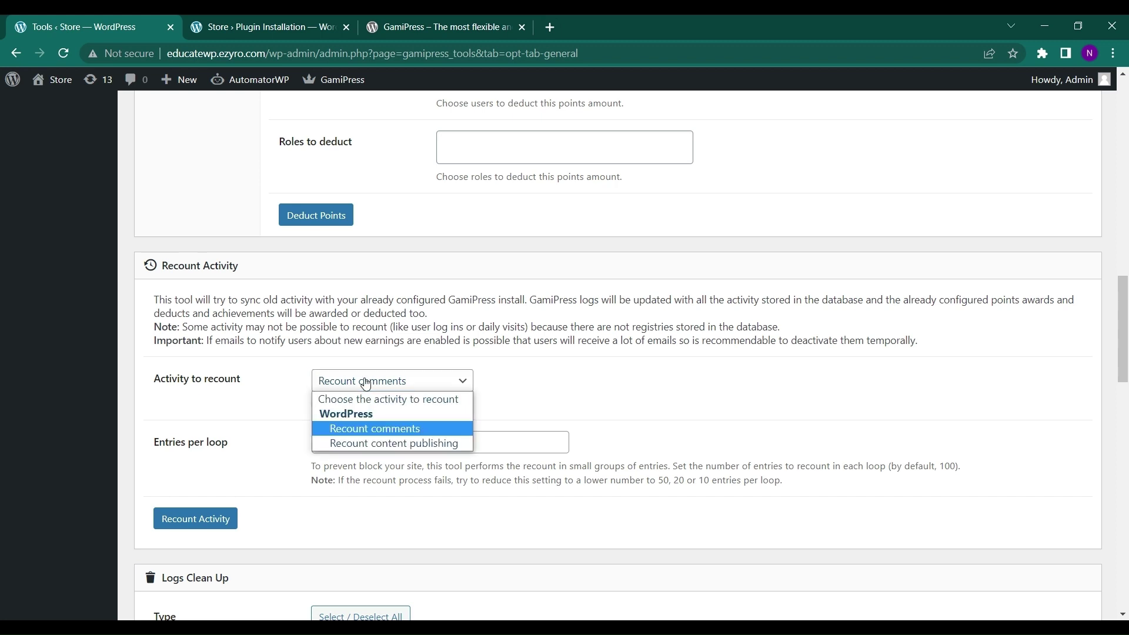
pyautogui.click(360, 398)
pyautogui.click(164, 523)
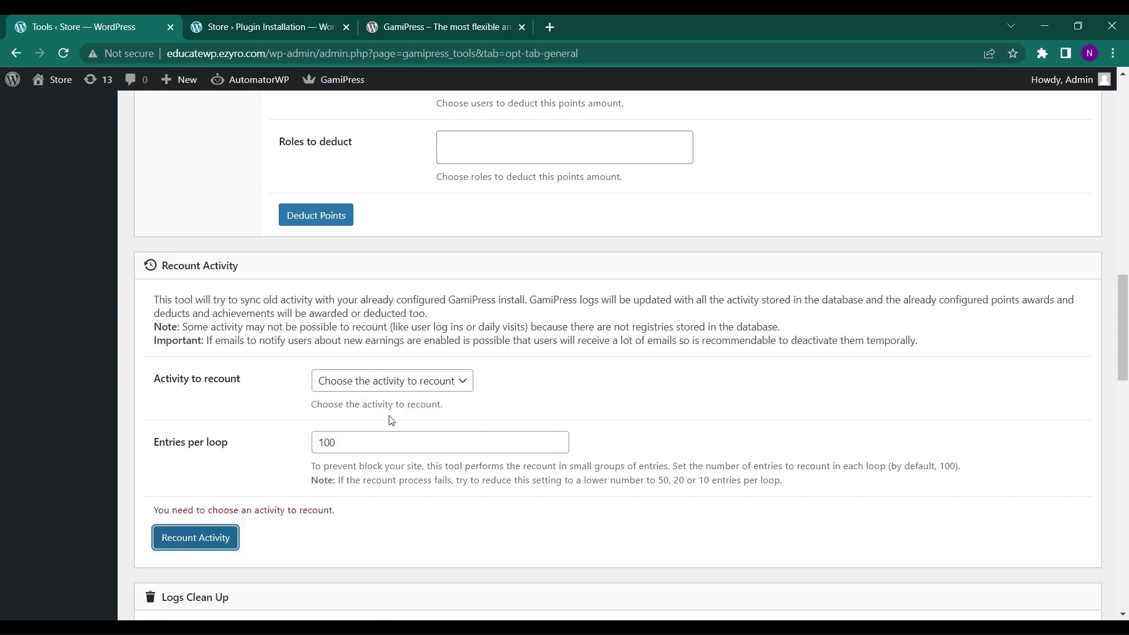
# Reselect 'Recount comments', run Recount Activity and verify the success message
pyautogui.click(416, 384)
pyautogui.click(374, 436)
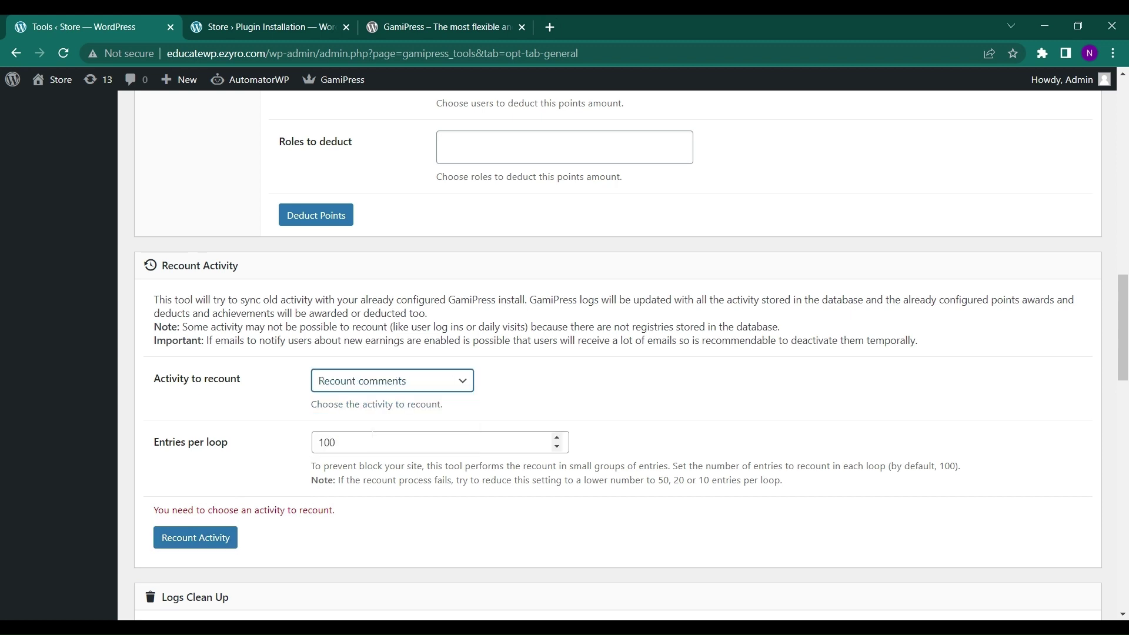
pyautogui.click(210, 540)
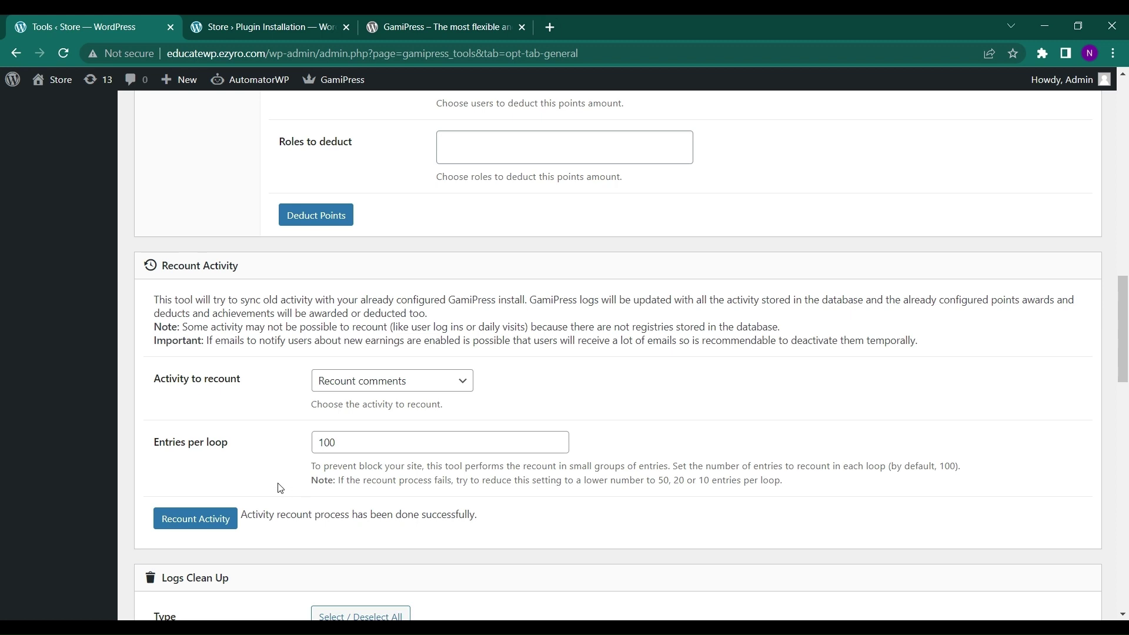
pyautogui.scroll(1, 279, 489)
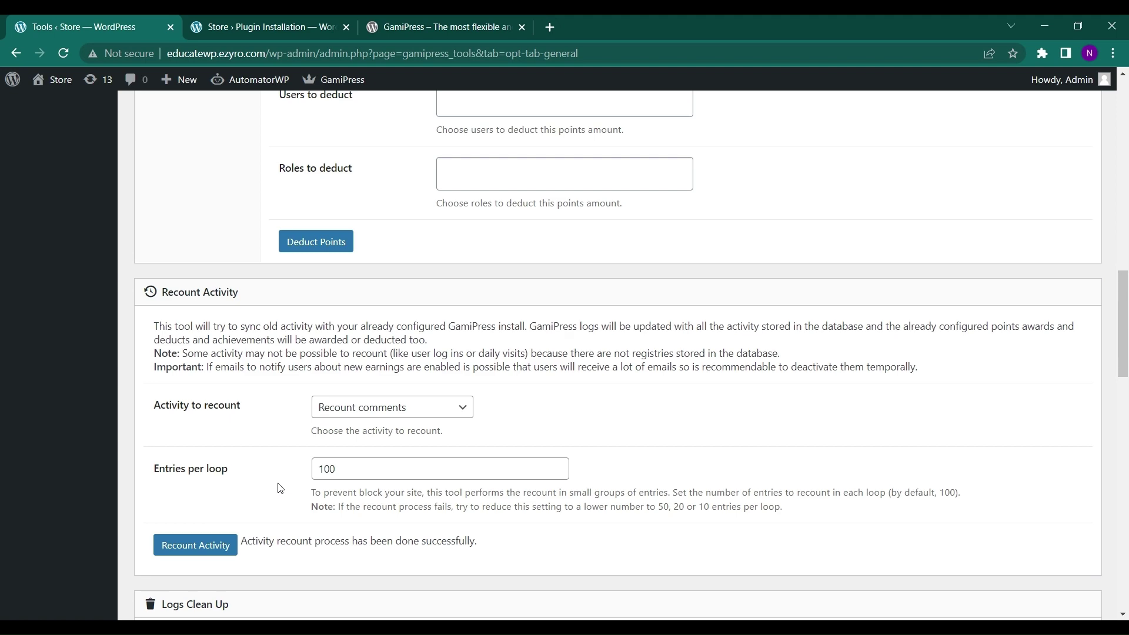
pyautogui.scroll(1, 279, 488)
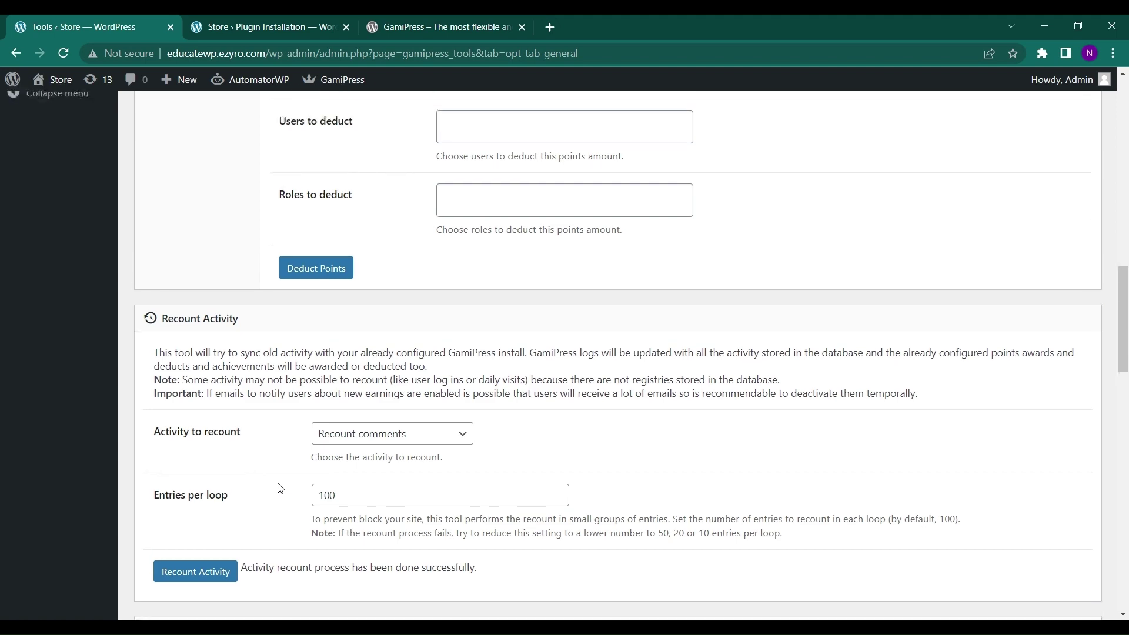
pyautogui.scroll(10, 279, 488)
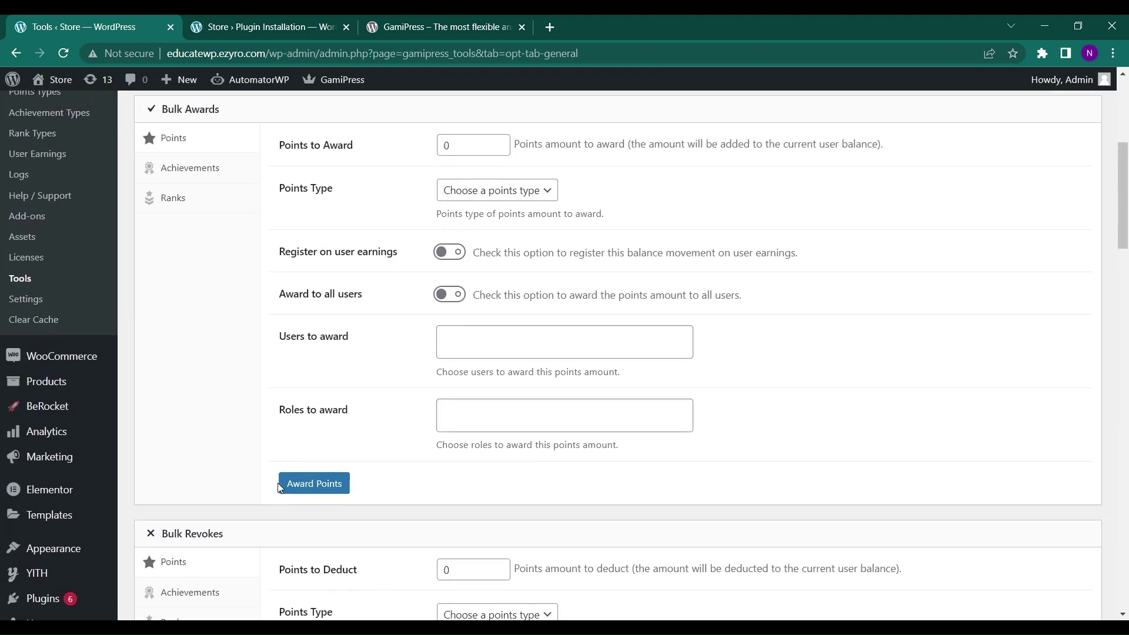
pyautogui.scroll(-11, 279, 488)
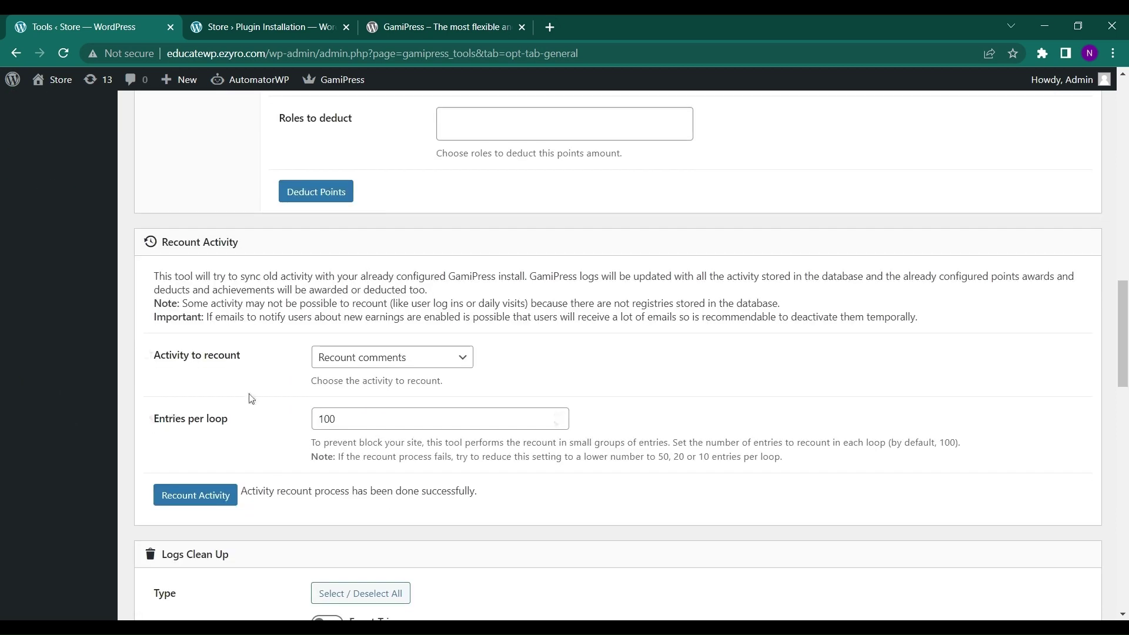
pyautogui.scroll(15, 252, 399)
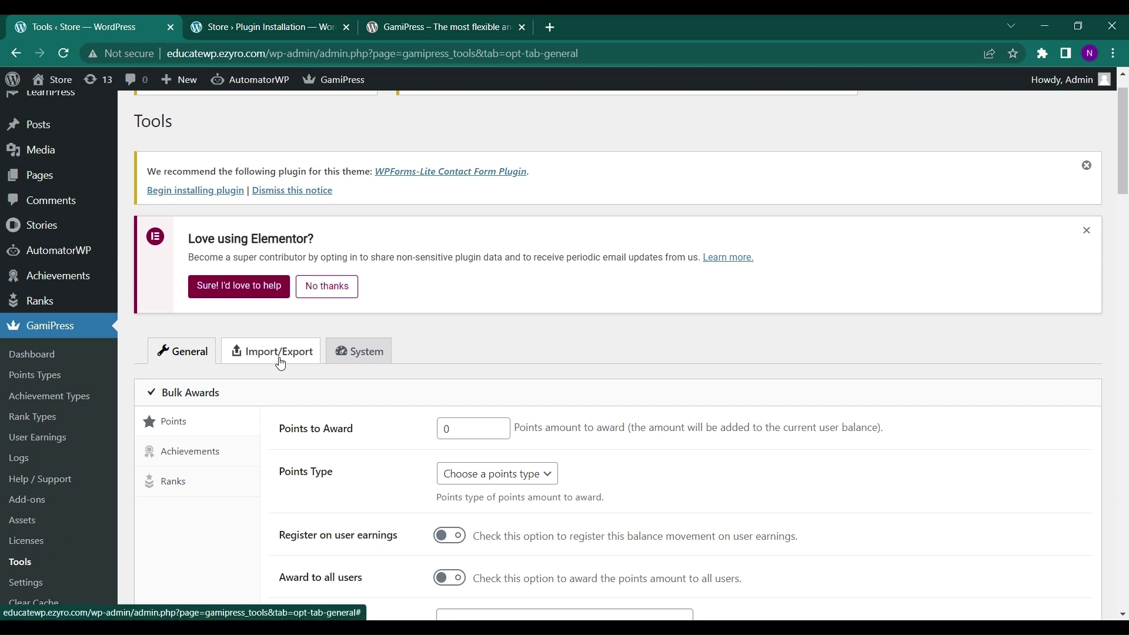
# Scroll through the export options on the Import/Export tab
pyautogui.click(281, 361)
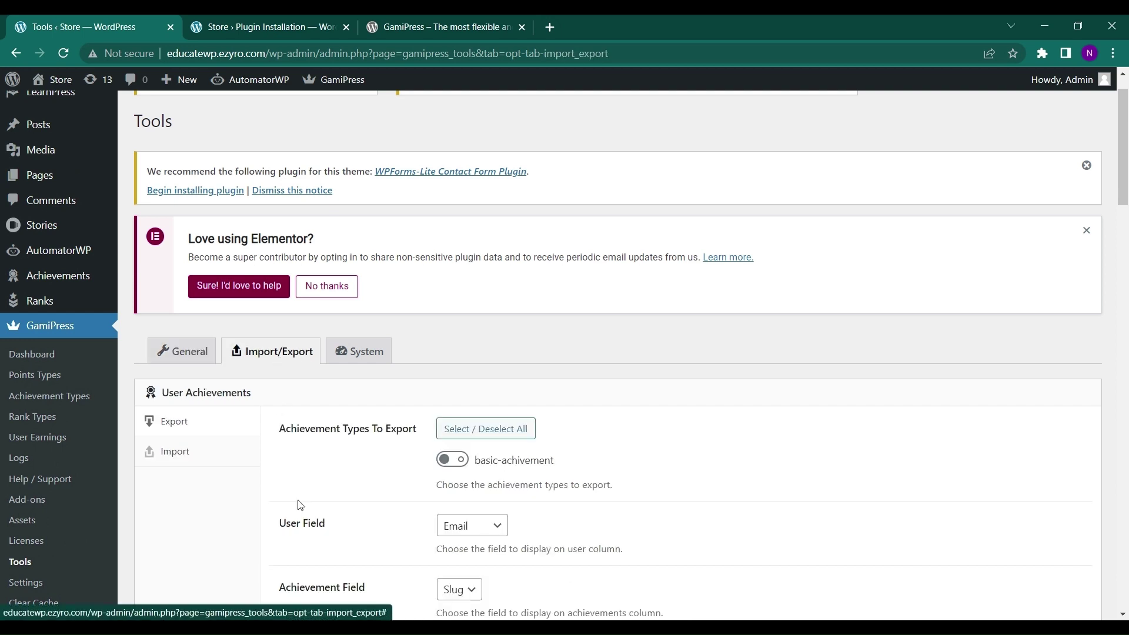
pyautogui.scroll(-2, 303, 506)
pyautogui.scroll(-1, 339, 453)
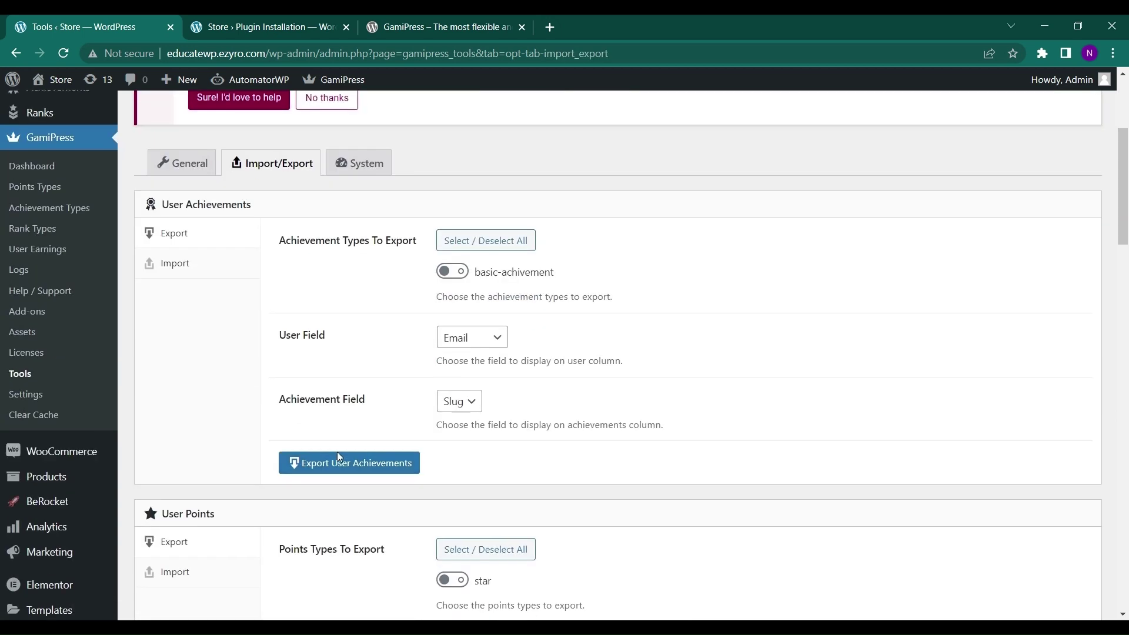
pyautogui.scroll(-5, 308, 480)
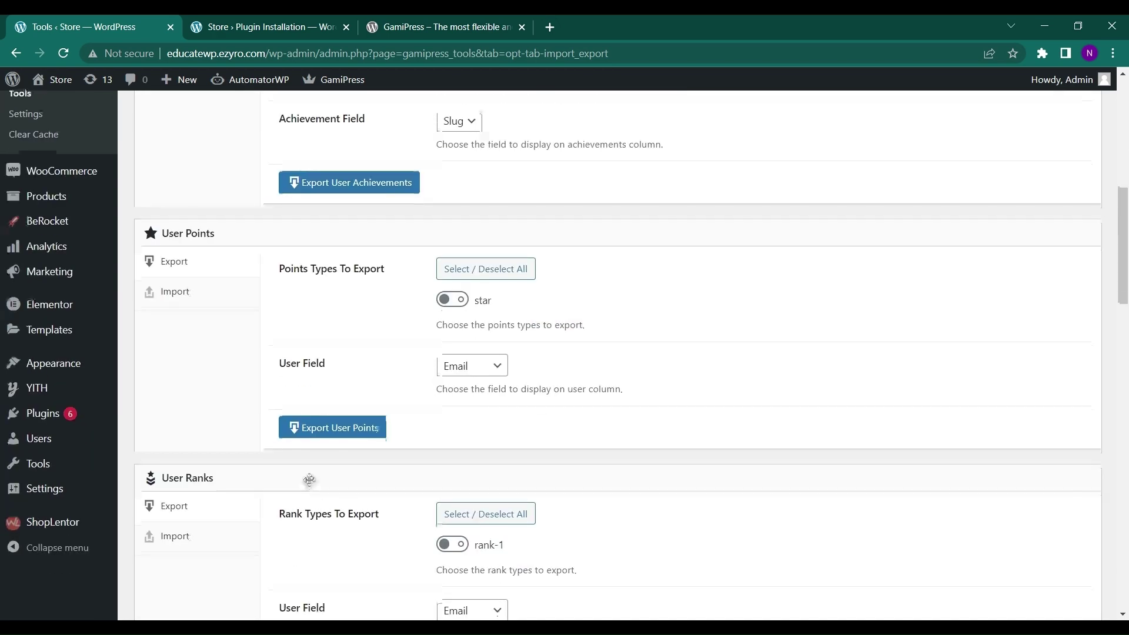
pyautogui.scroll(-3, 307, 478)
pyautogui.scroll(6, 310, 480)
pyautogui.scroll(4, 310, 480)
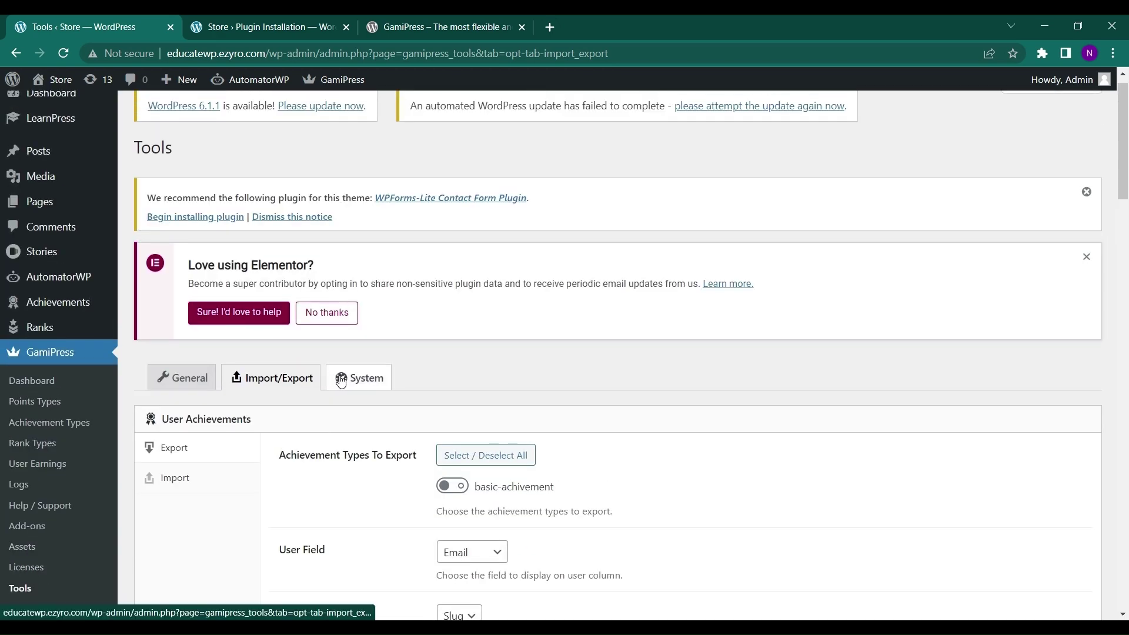
# Review the System tab's server, PHP, database and WordPress details
pyautogui.click(334, 381)
pyautogui.scroll(-5, 312, 488)
pyautogui.scroll(-6, 313, 488)
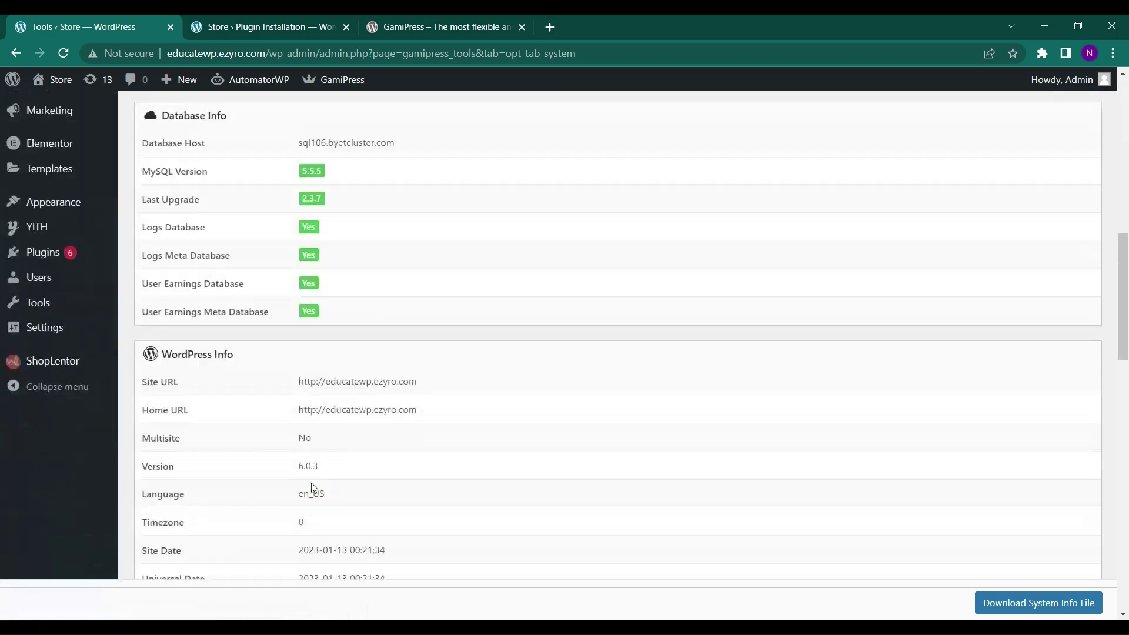
pyautogui.scroll(2, 313, 488)
pyautogui.scroll(-3, 313, 489)
pyautogui.scroll(-7, 312, 489)
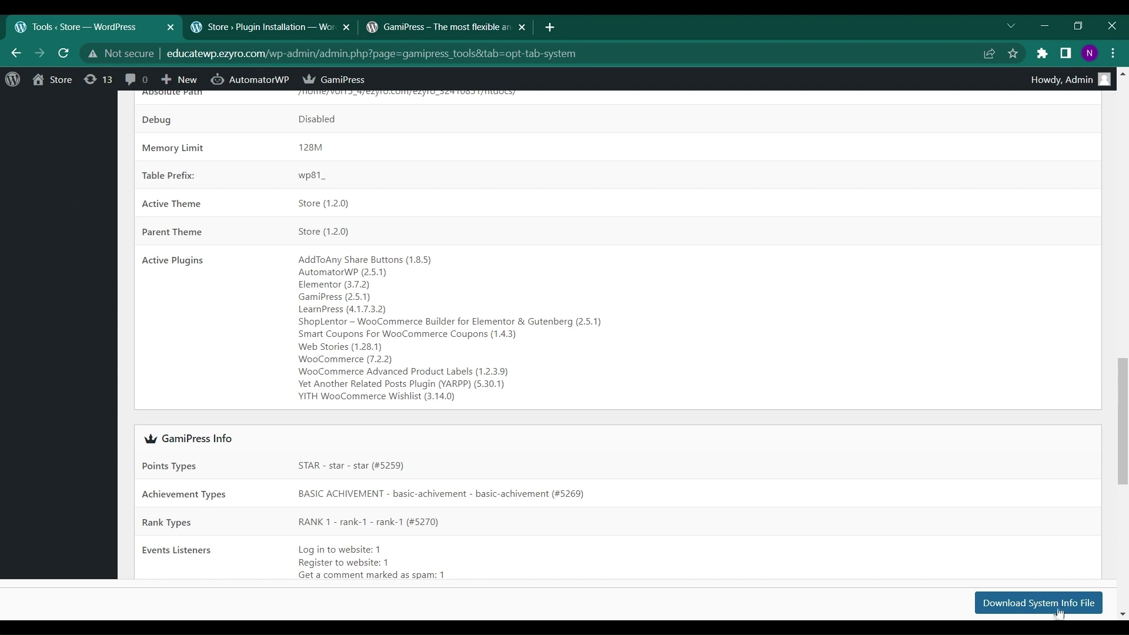
pyautogui.scroll(18, 439, 365)
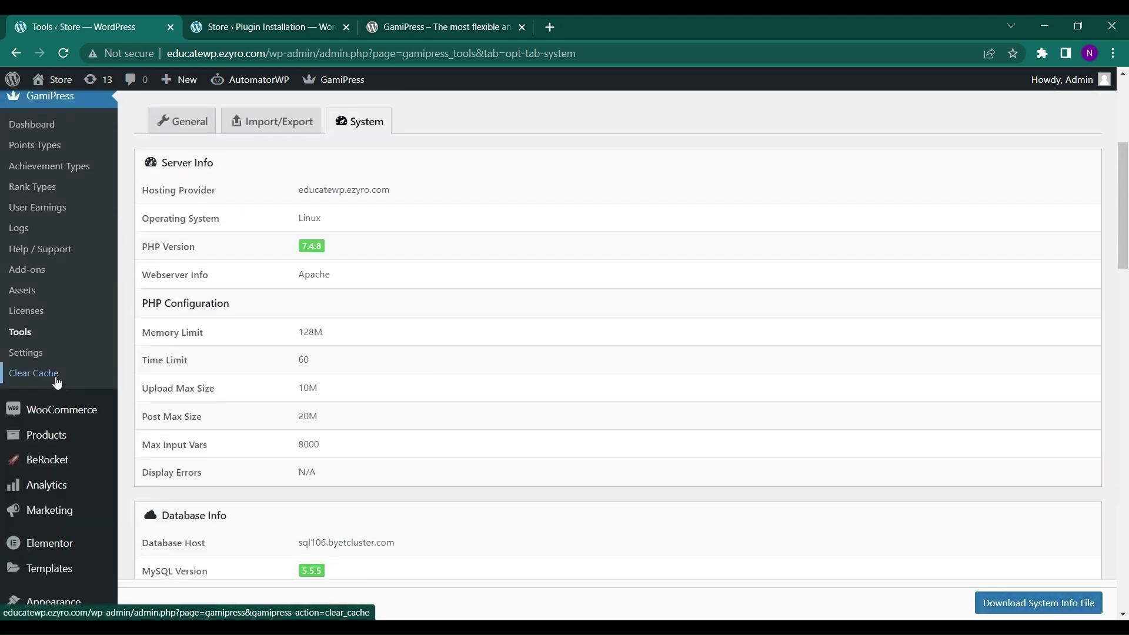
# In GamiPress Settings, switch on Enable social sharing on the Social tab
pyautogui.click(26, 353)
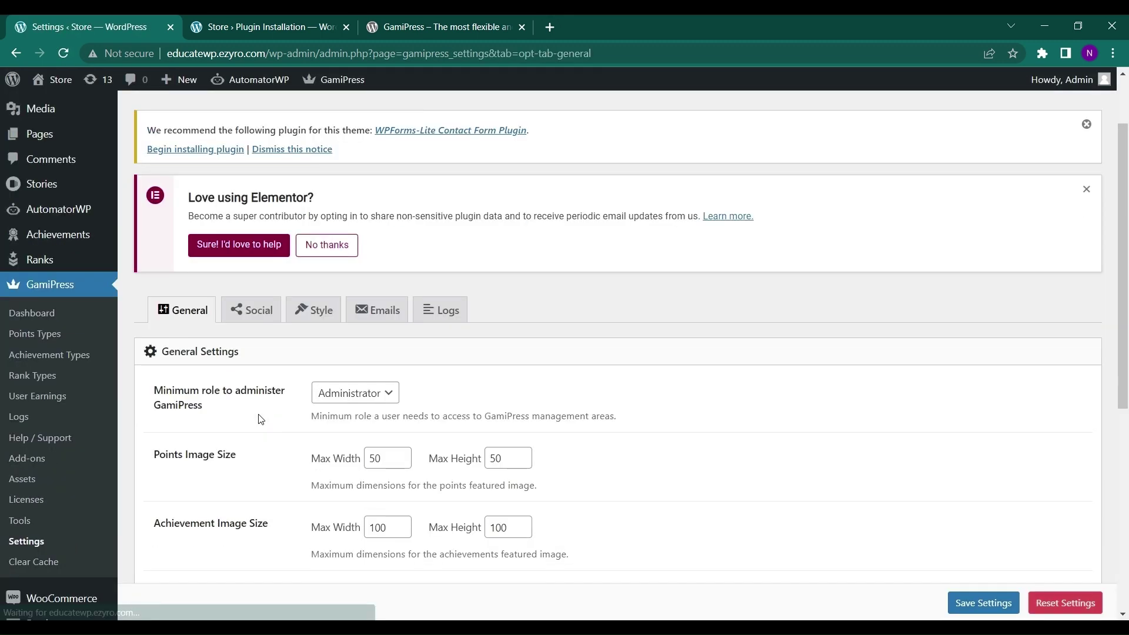
pyautogui.scroll(-1, 261, 419)
pyautogui.click(246, 301)
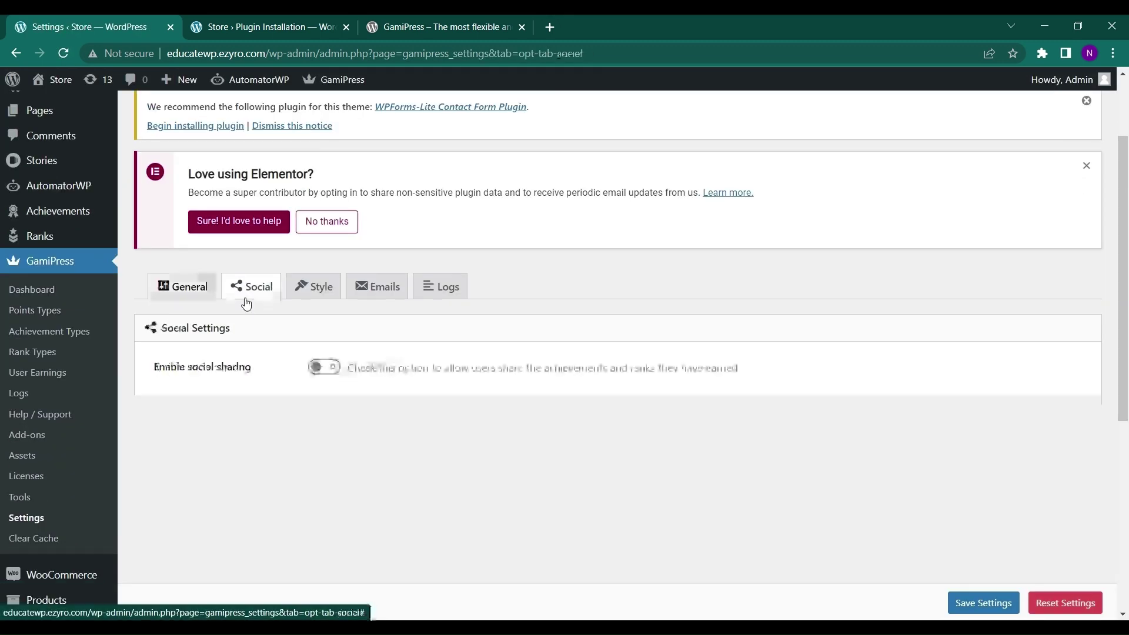
pyautogui.click(340, 373)
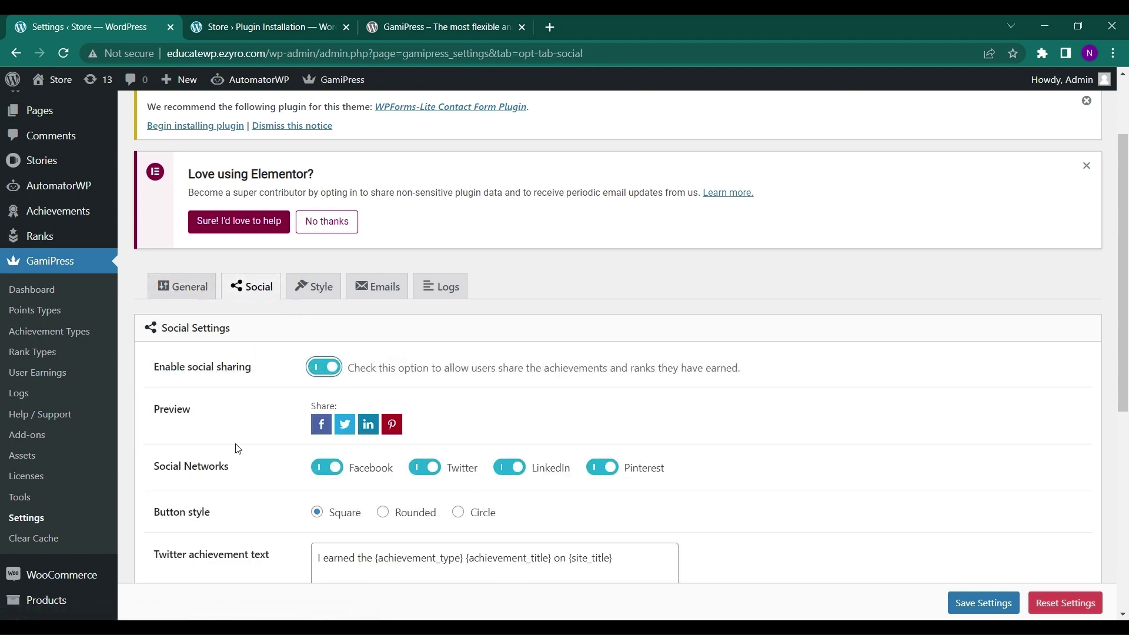
# Preview Rounded and Circle button styles, then keep Square share buttons
pyautogui.scroll(-2, 239, 450)
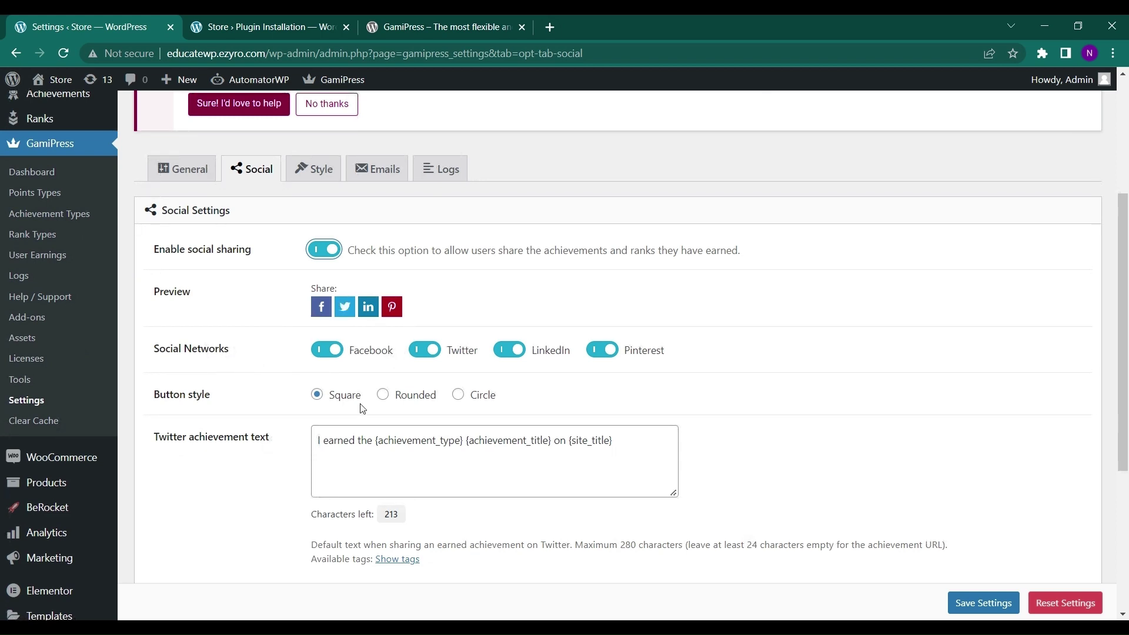
pyautogui.scroll(-1, 362, 409)
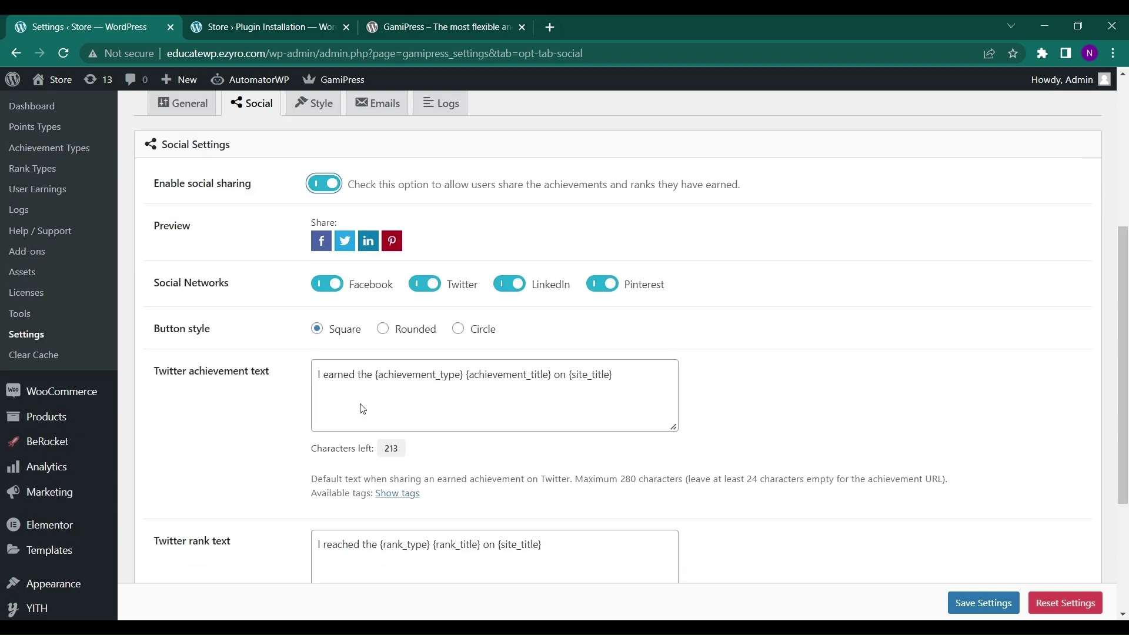
pyautogui.click(383, 327)
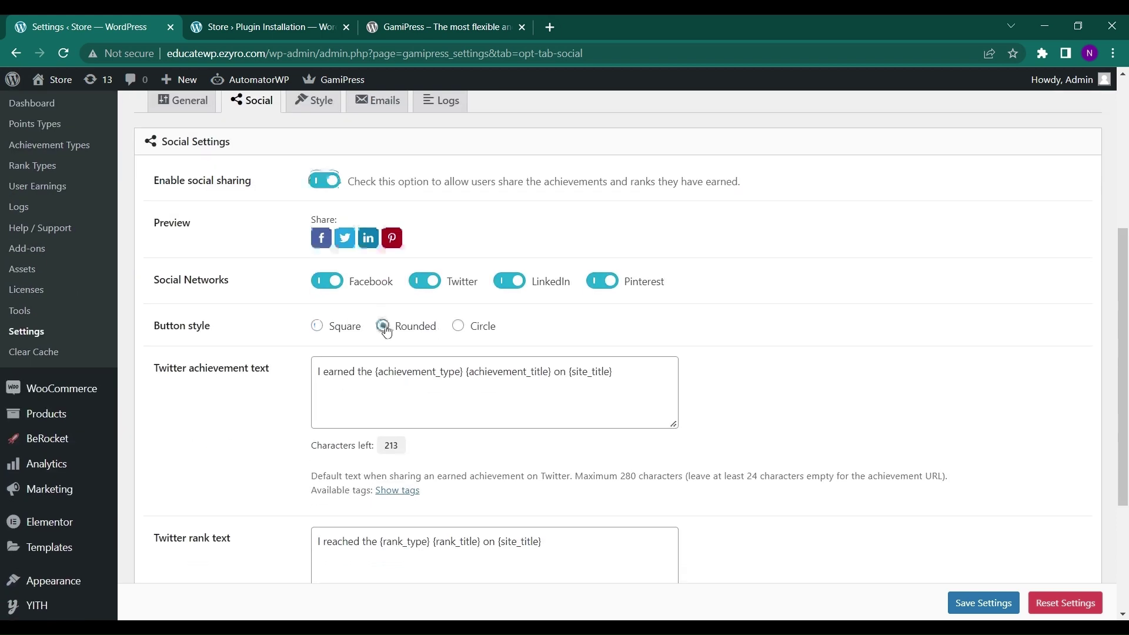
pyautogui.click(459, 328)
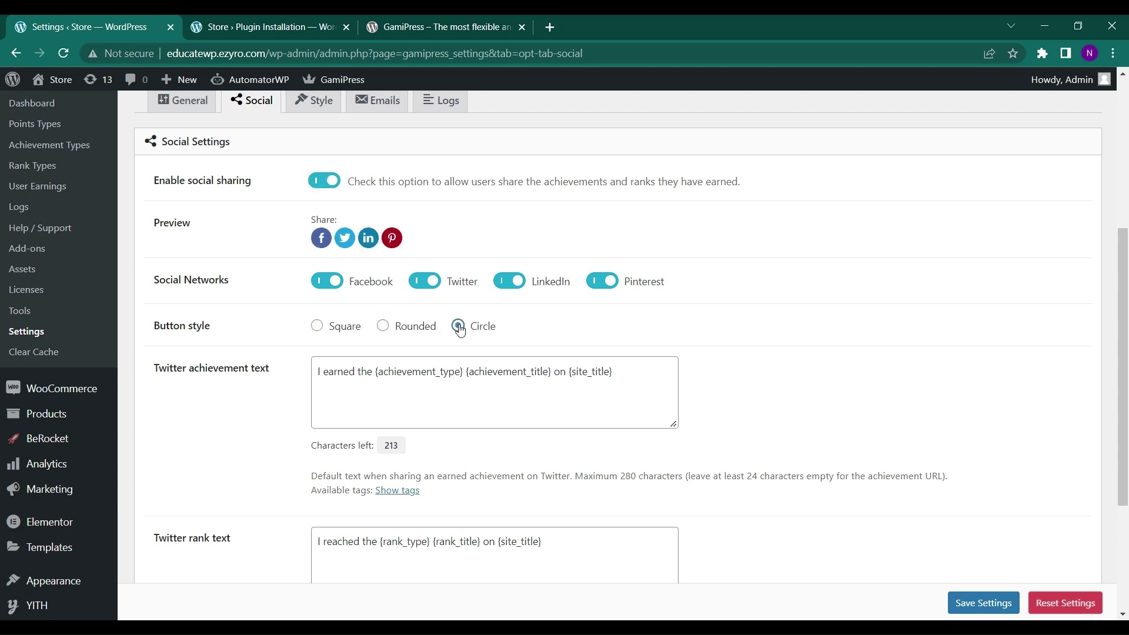
pyautogui.click(317, 327)
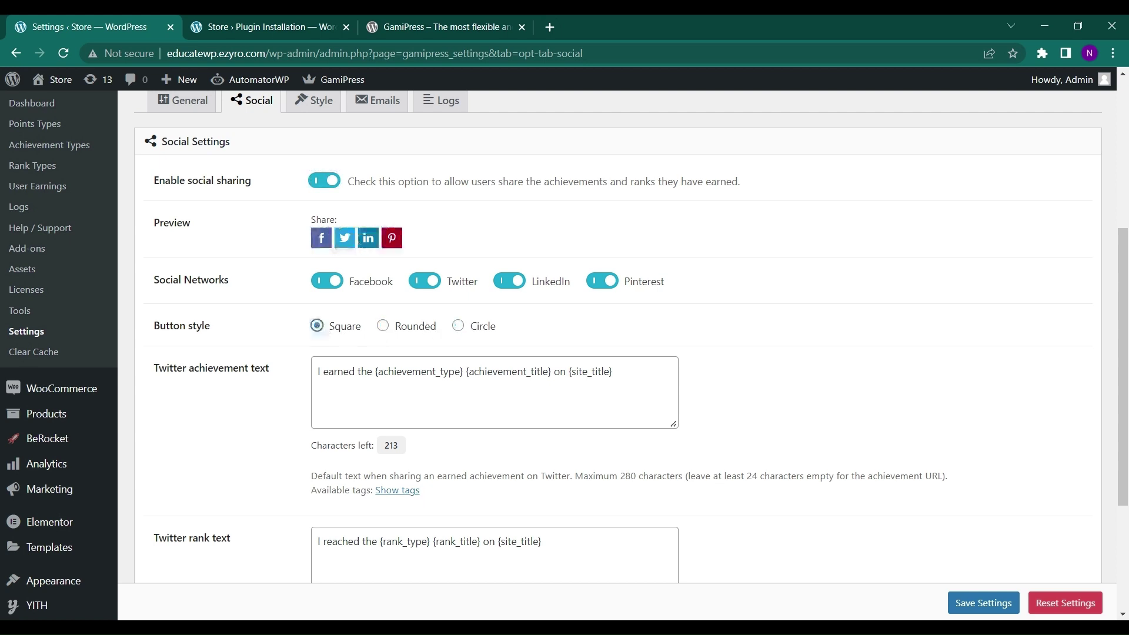
pyautogui.scroll(-4, 318, 353)
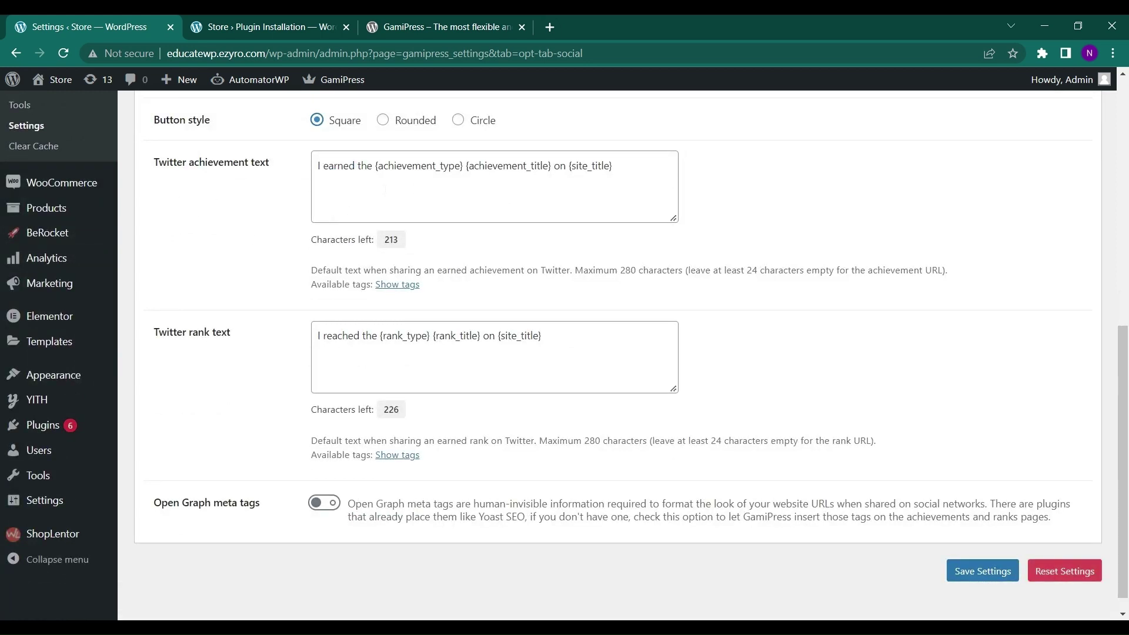
pyautogui.scroll(-1, 565, 353)
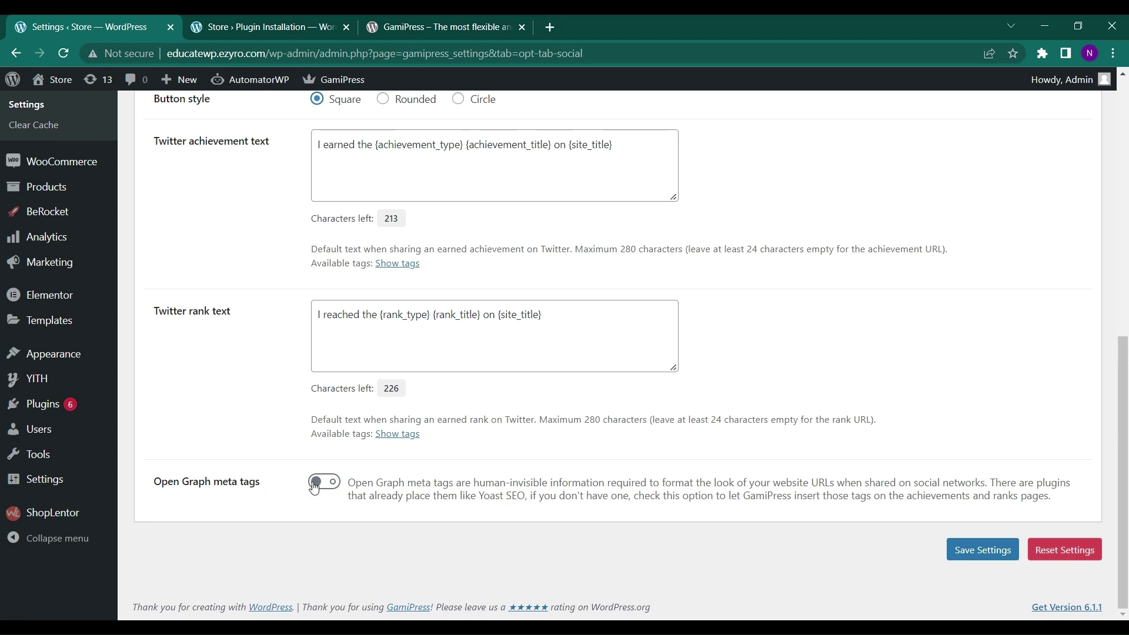
pyautogui.scroll(1, 315, 487)
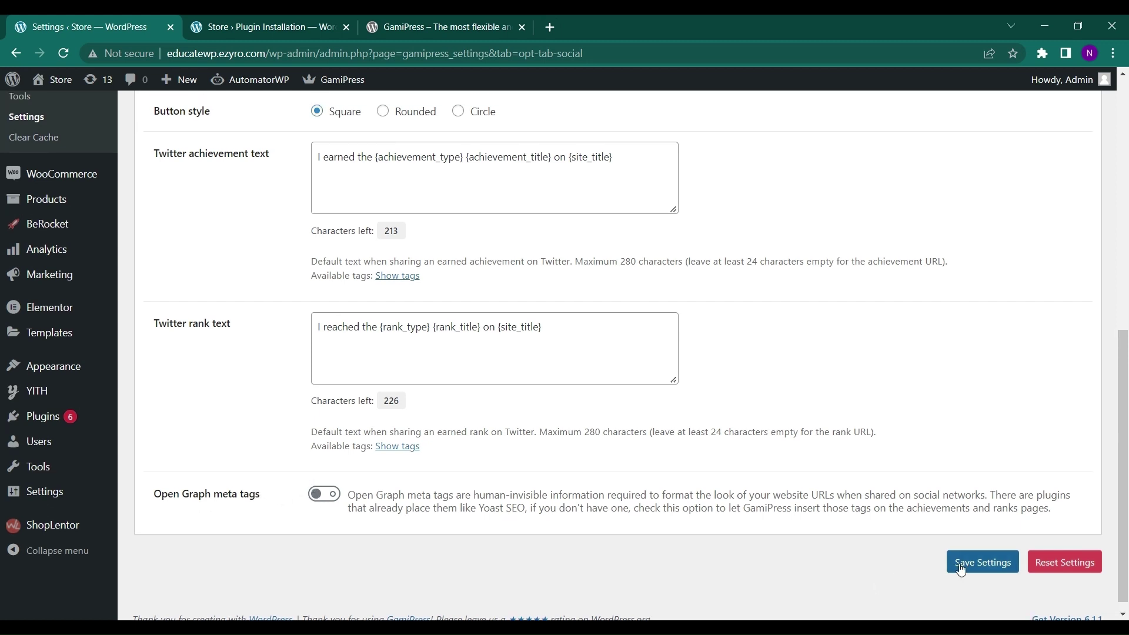
# Save the social sharing choices, then scroll through the General settings options
pyautogui.click(985, 563)
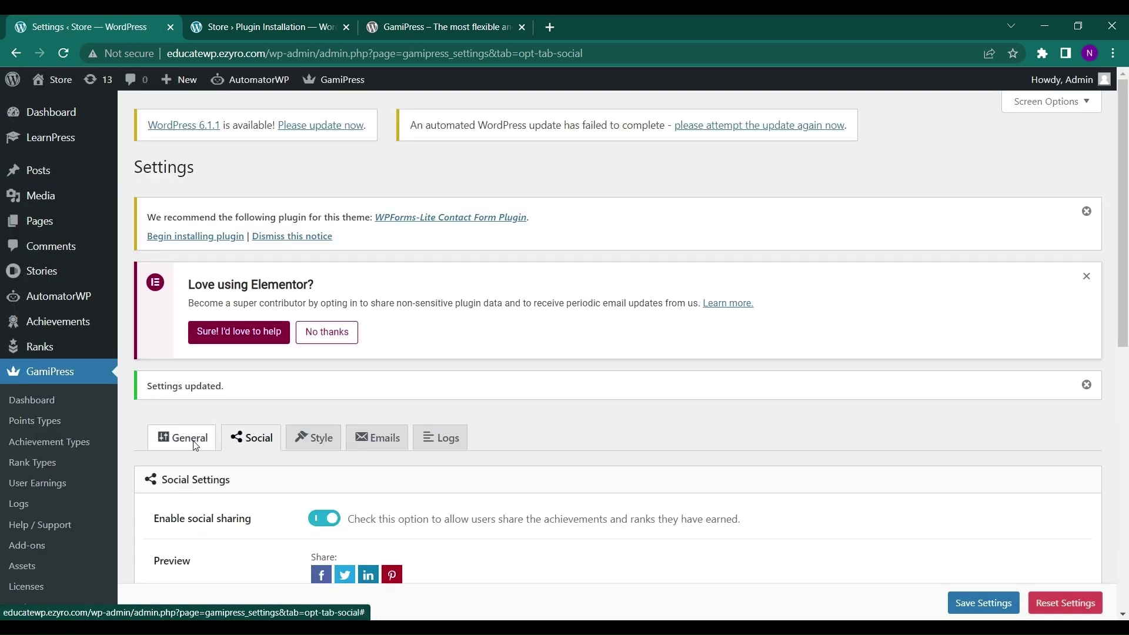
pyautogui.click(188, 439)
pyautogui.scroll(-3, 194, 445)
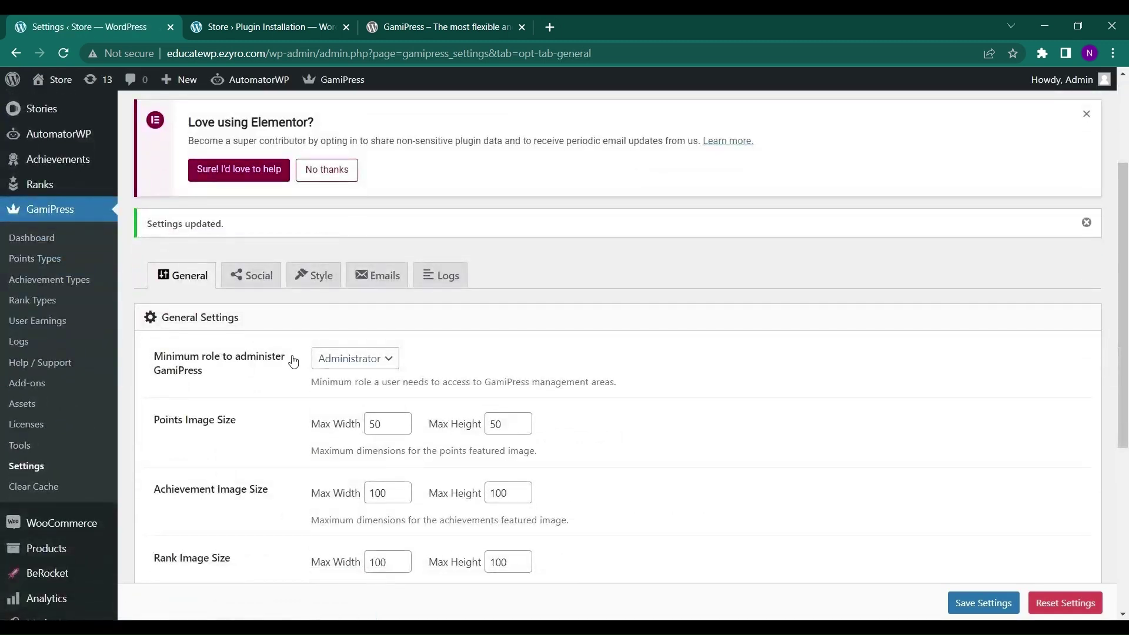
pyautogui.scroll(-3, 243, 385)
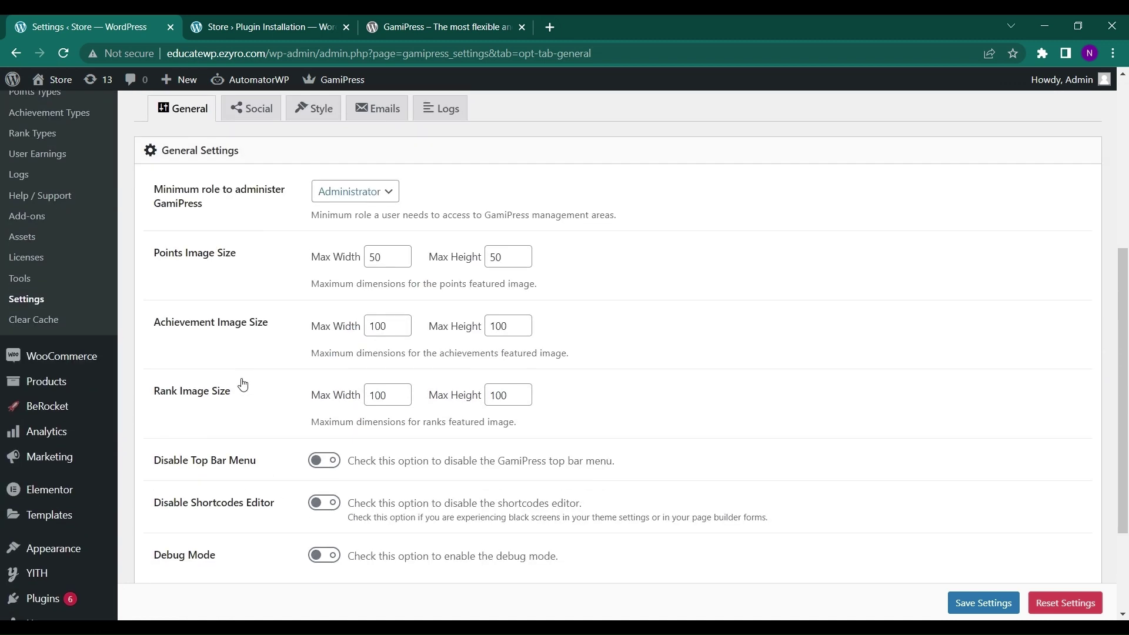
pyautogui.scroll(-3, 266, 293)
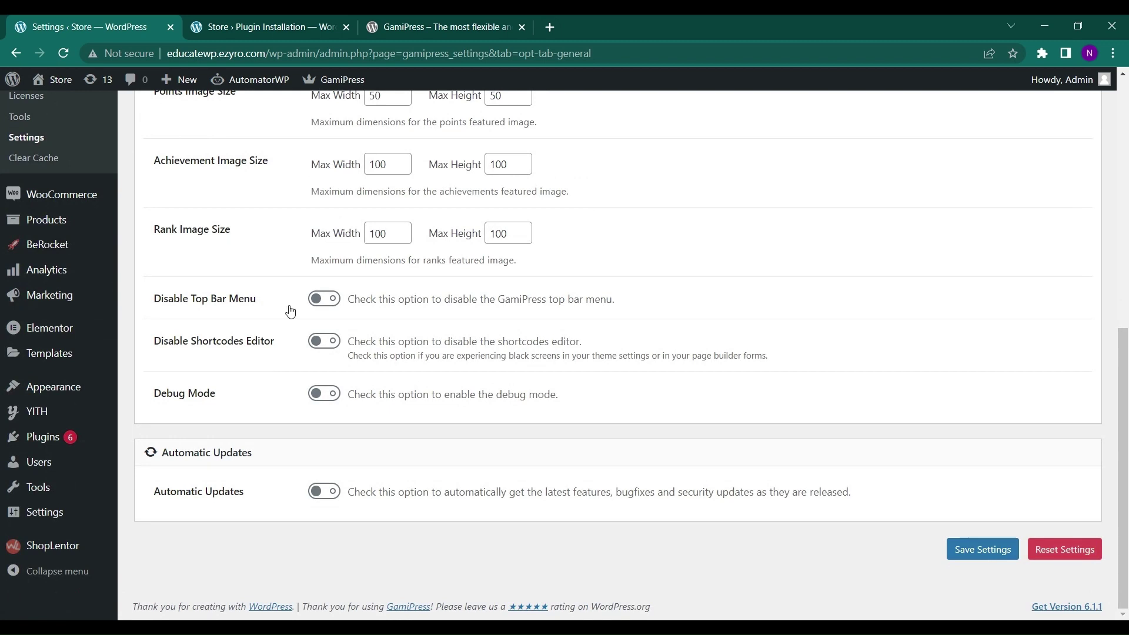
pyautogui.moveTo(338, 89)
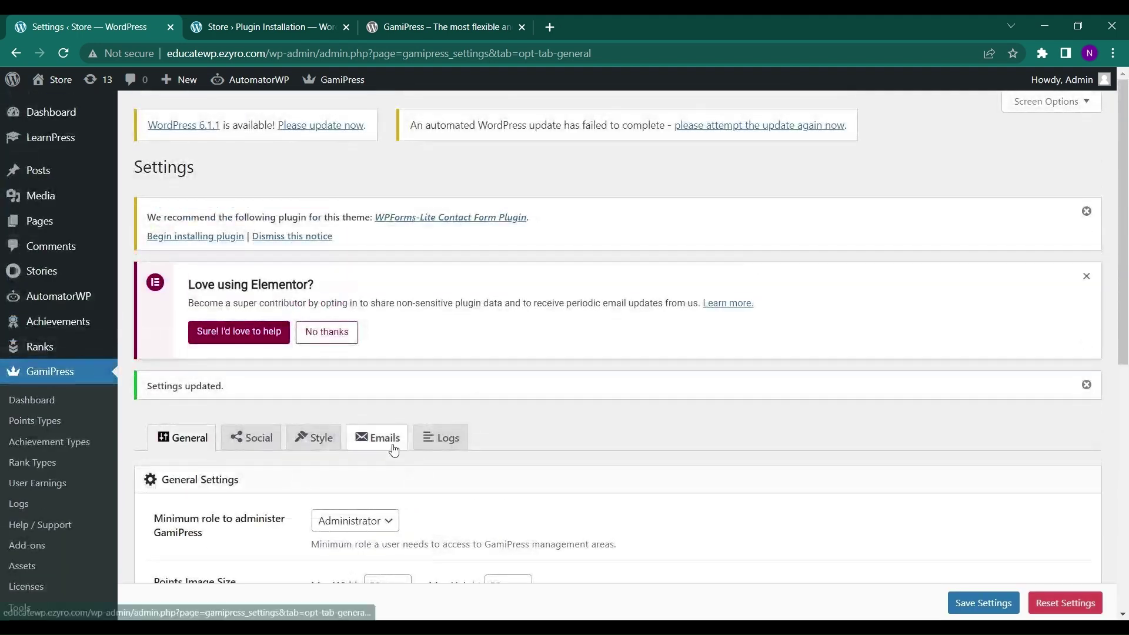
# Scroll through the GamiPress Emails settings
pyautogui.click(394, 450)
pyautogui.scroll(-4, 393, 451)
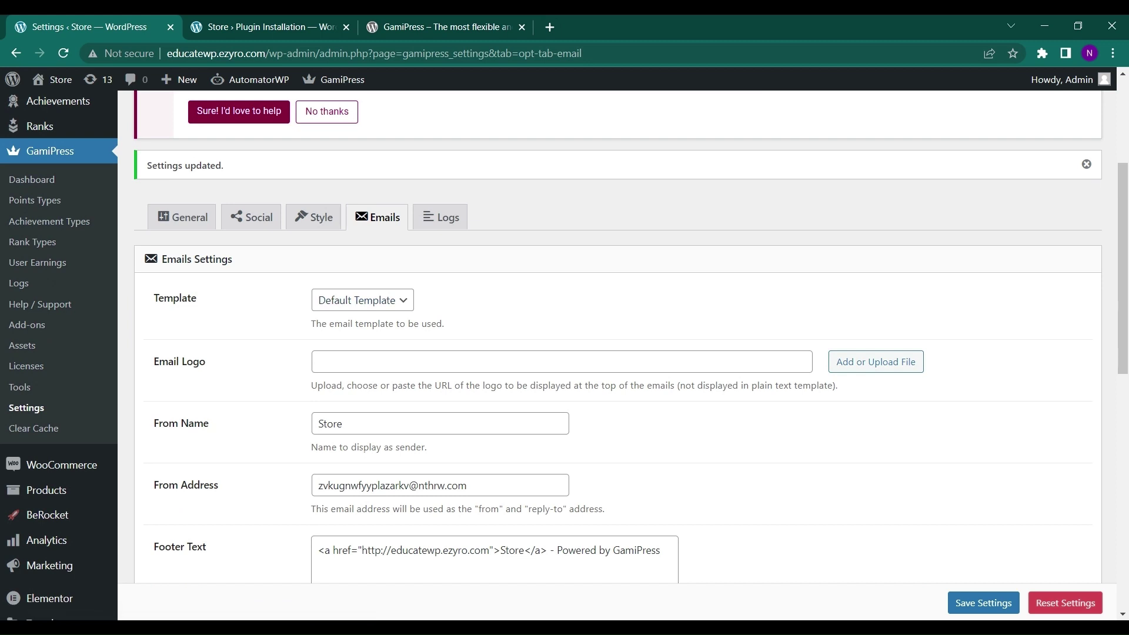
pyautogui.scroll(-3, 588, 353)
pyautogui.scroll(6, 588, 353)
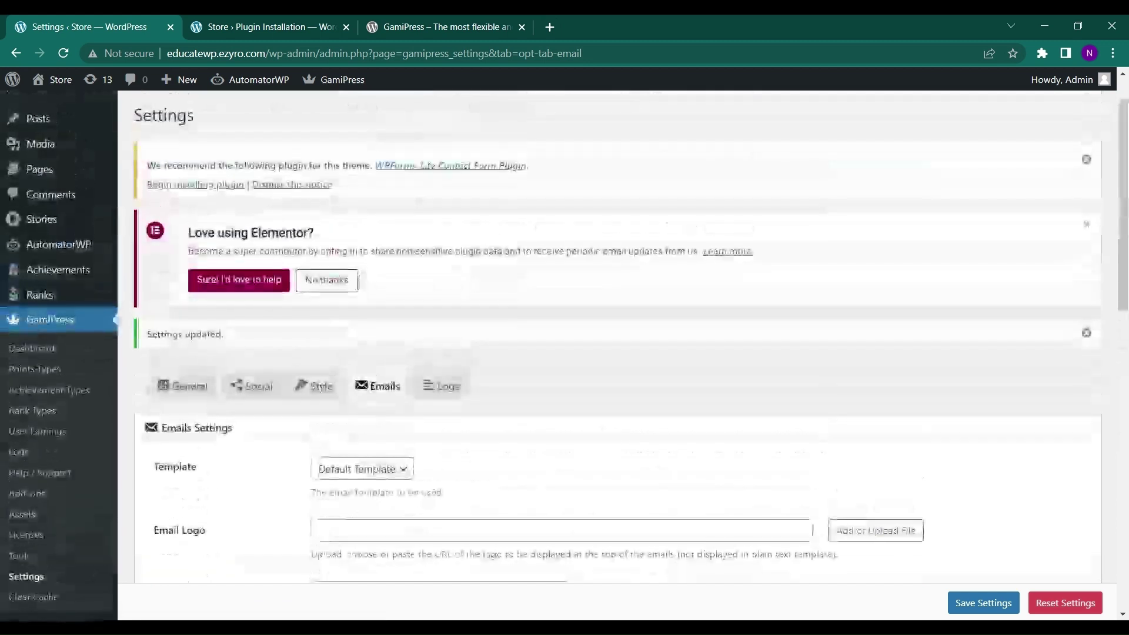
# Review the Logs settings, with Log all activities off and the default log patterns
pyautogui.click(441, 387)
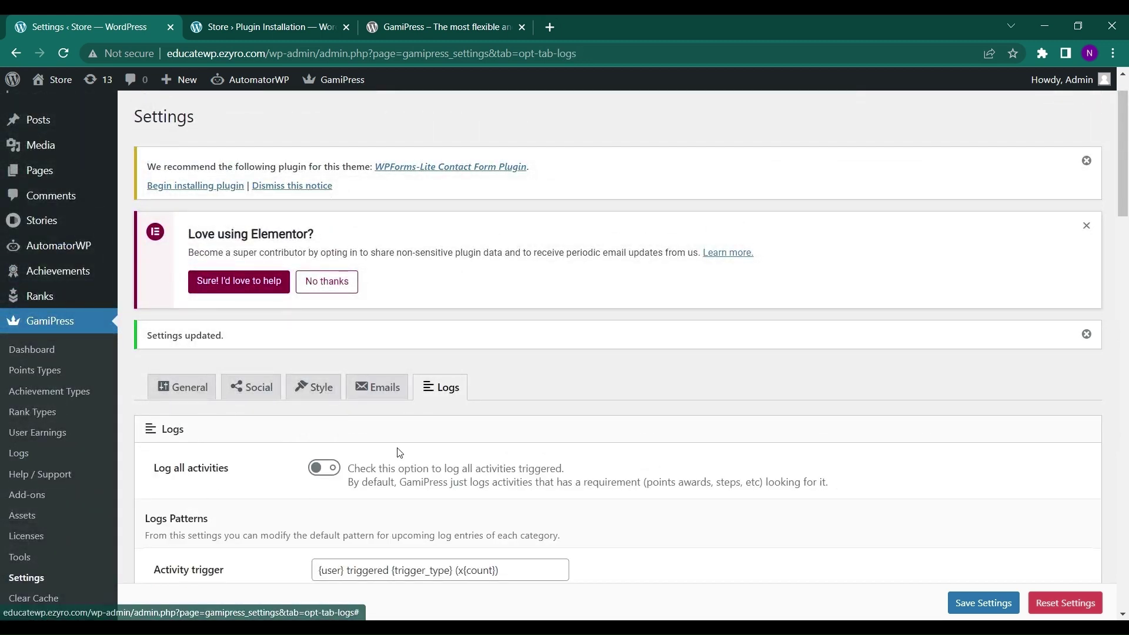
pyautogui.scroll(-2, 399, 453)
pyautogui.scroll(-2, 588, 353)
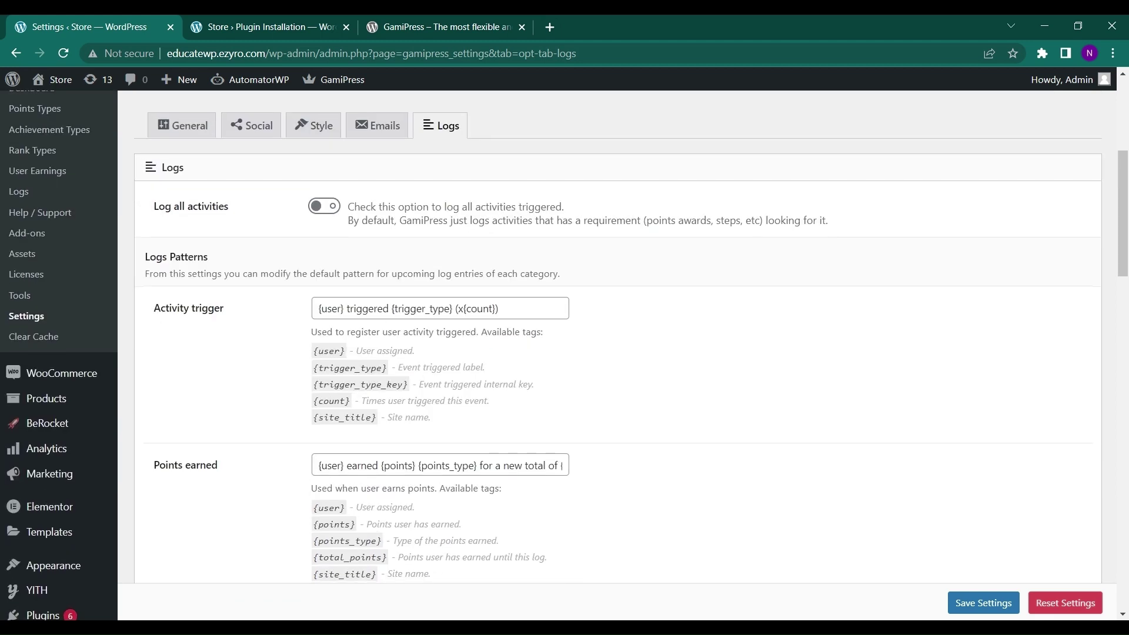
pyautogui.scroll(5, 588, 353)
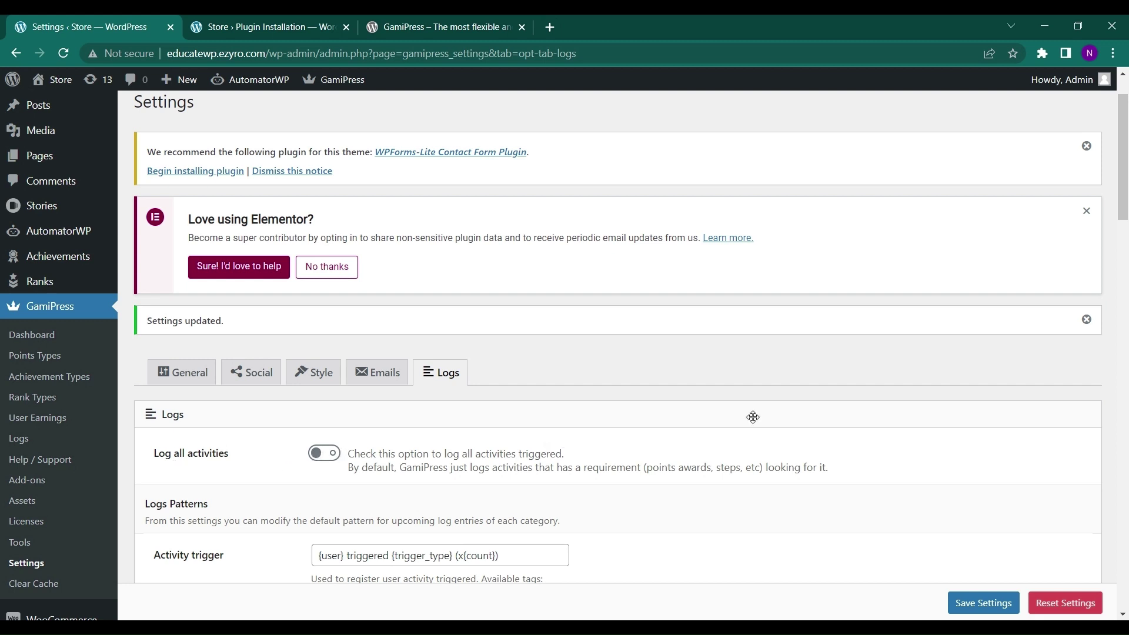
pyautogui.scroll(1, 706, 414)
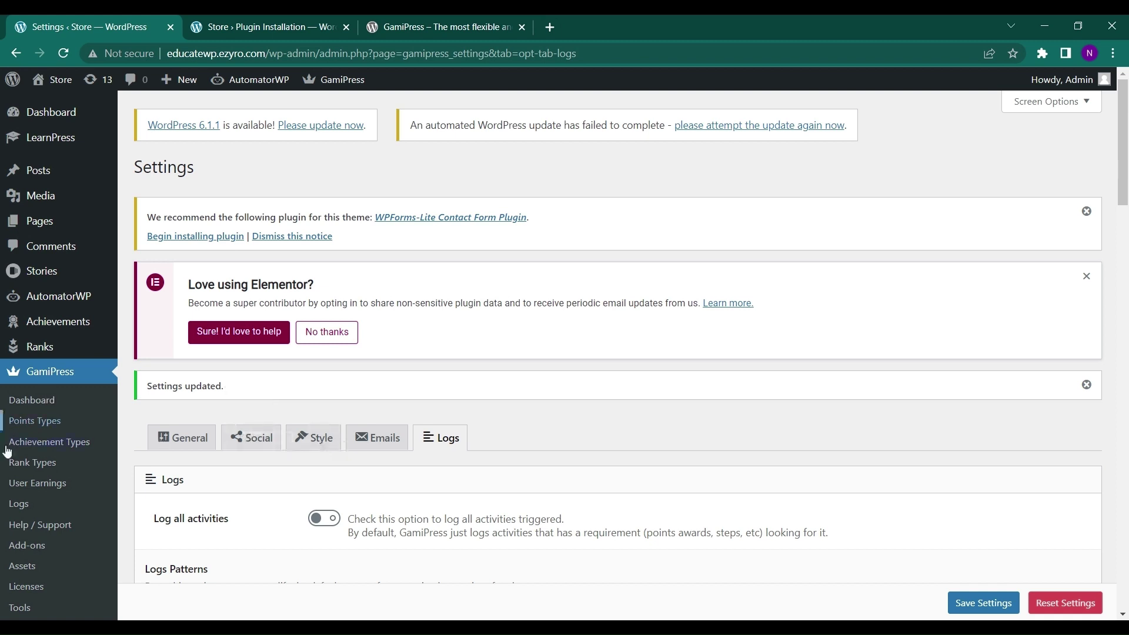
pyautogui.scroll(-1, 13, 474)
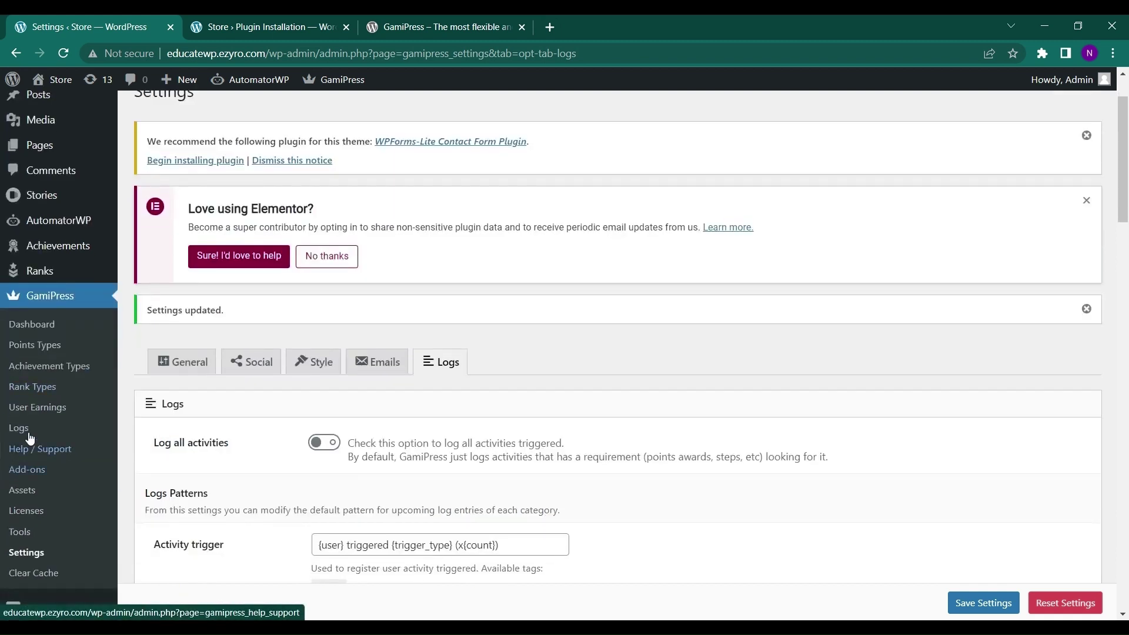
# Run Clear Cache from the GamiPress sidebar menu and check the success notice
pyautogui.click(28, 574)
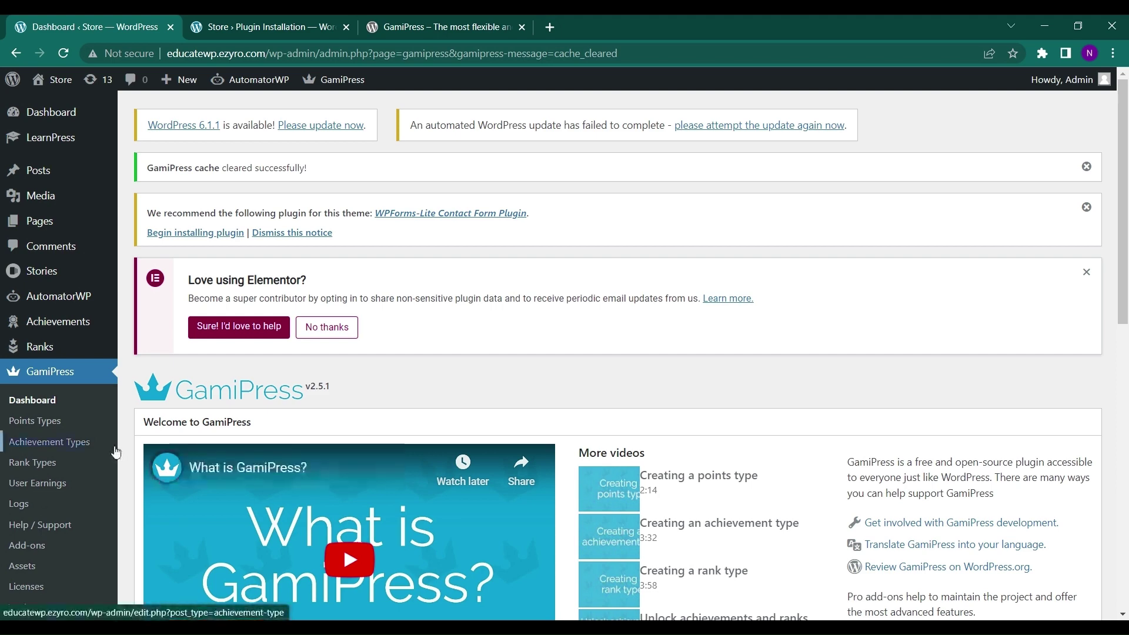
pyautogui.scroll(-3, 116, 452)
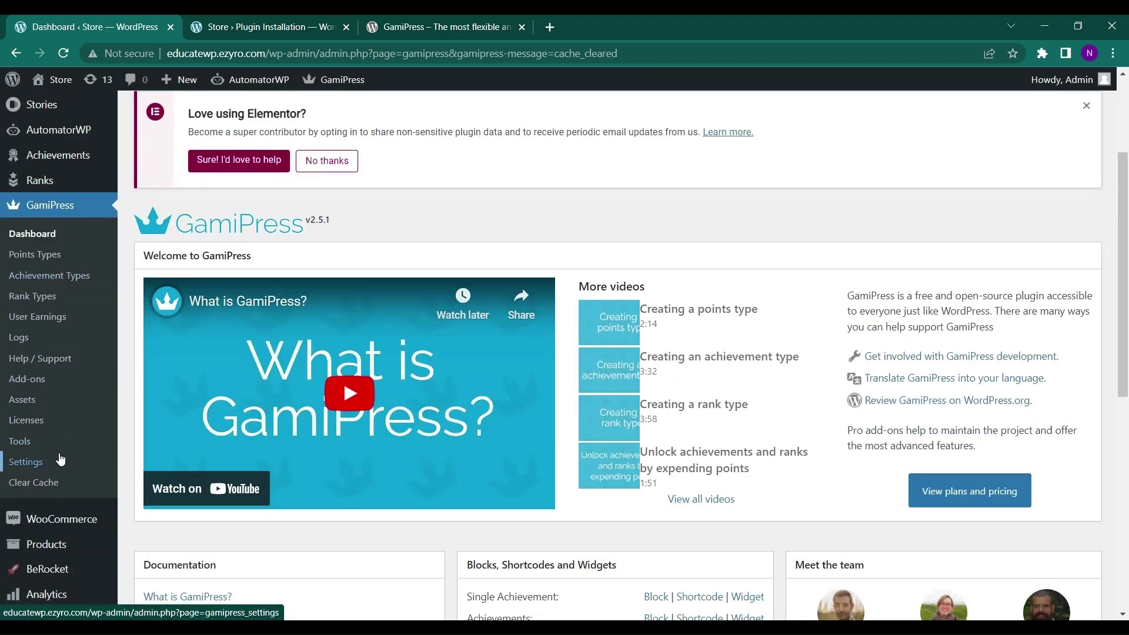